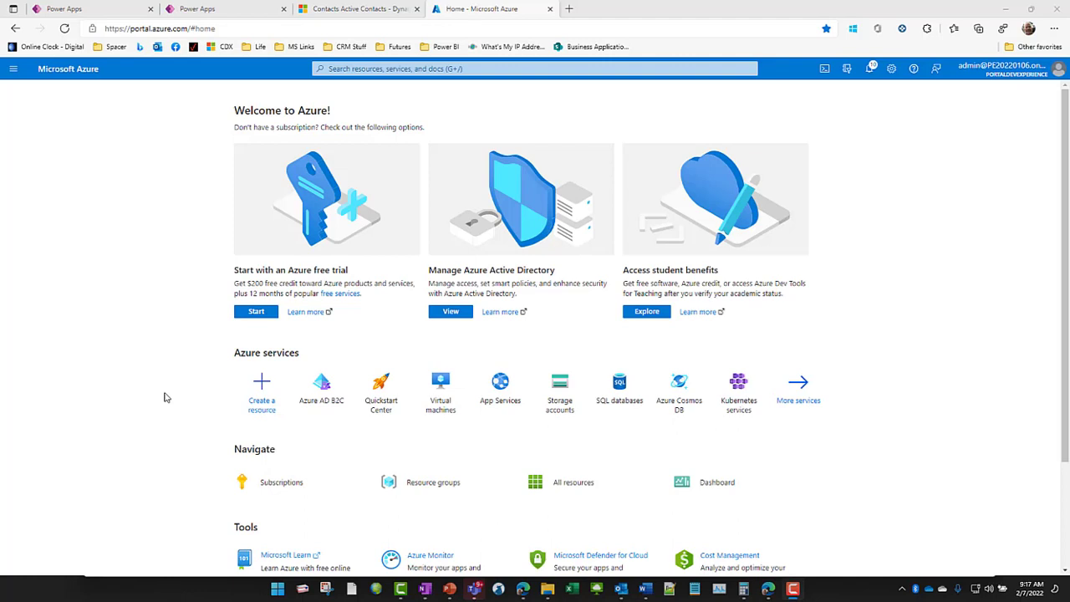
Open the Azure AD B2C tenant and view its Default locale company branding
{"action": "left_click", "coordinate": [322, 391]}
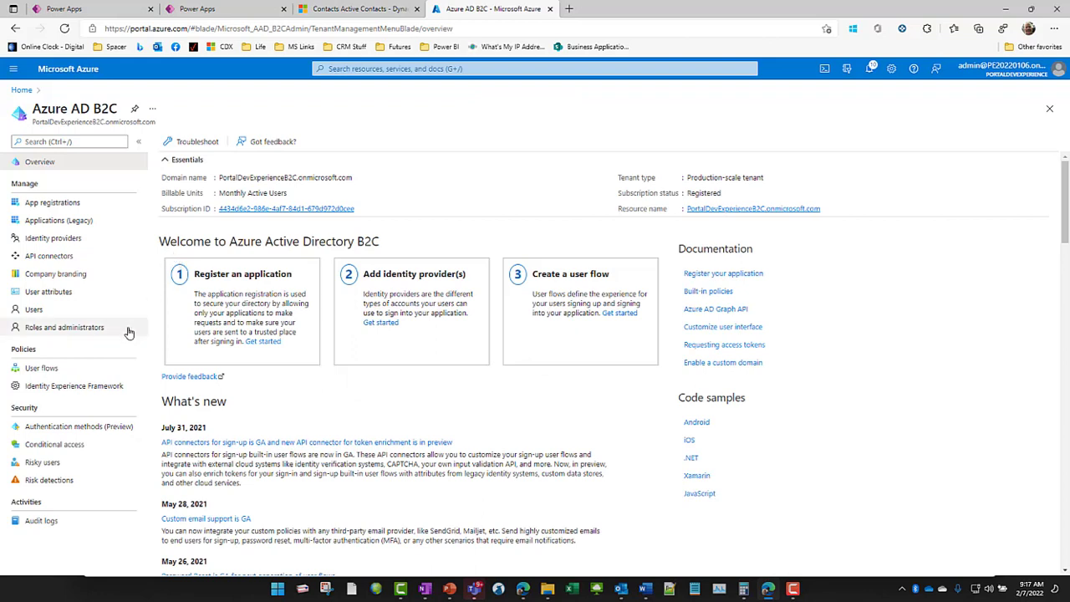
{"action": "left_click", "coordinate": [55, 275]}
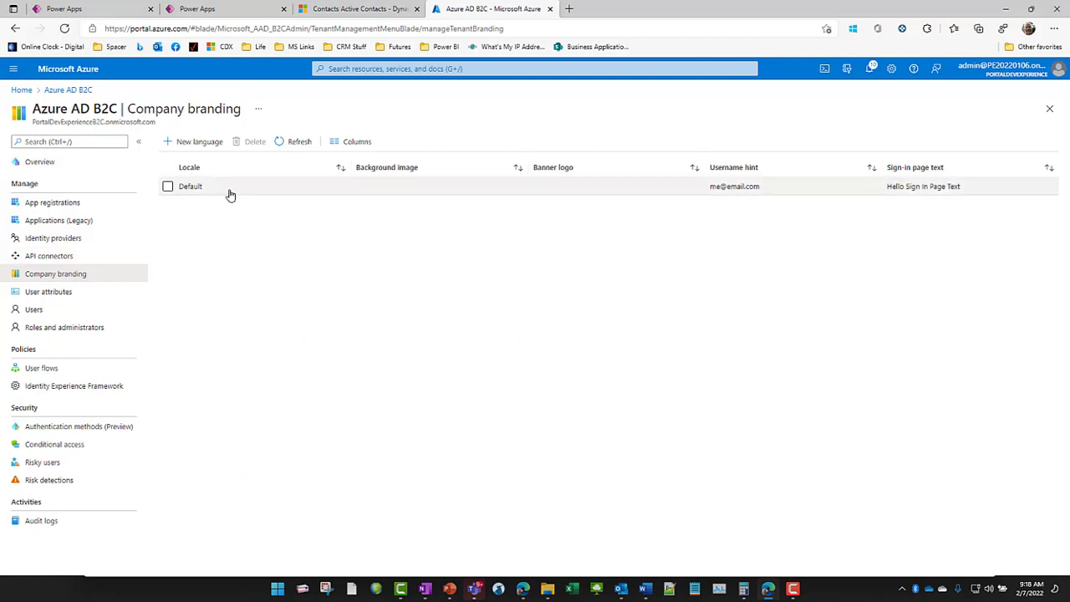
{"action": "left_click", "coordinate": [244, 191]}
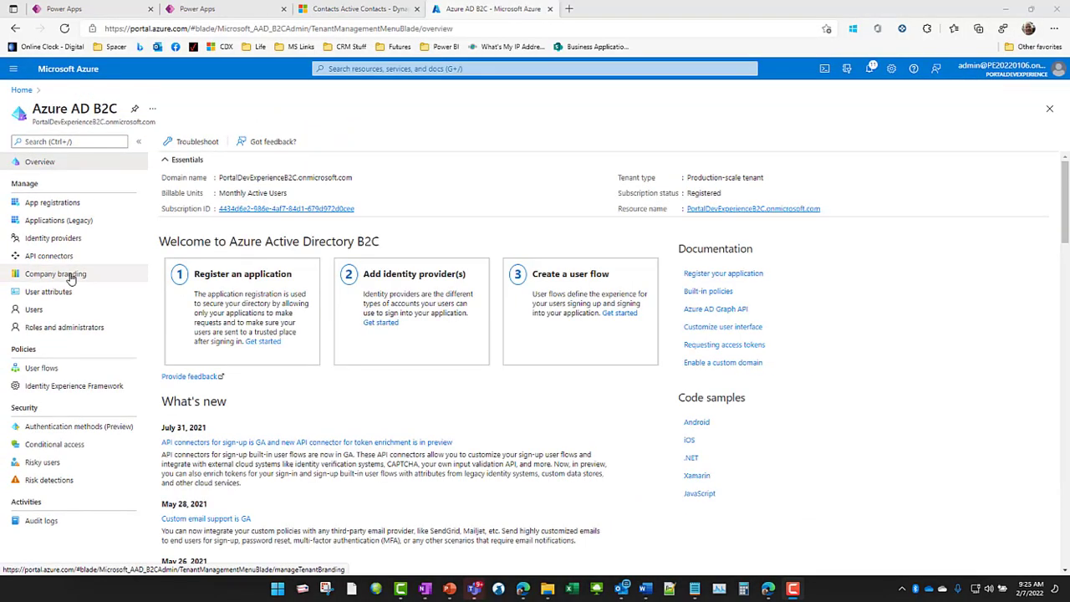
Review Default branding, then test-run B2C_1_PE20220106signupsignin_VideoApp to preview its unbranded sign-in page
{"action": "left_click", "coordinate": [71, 276]}
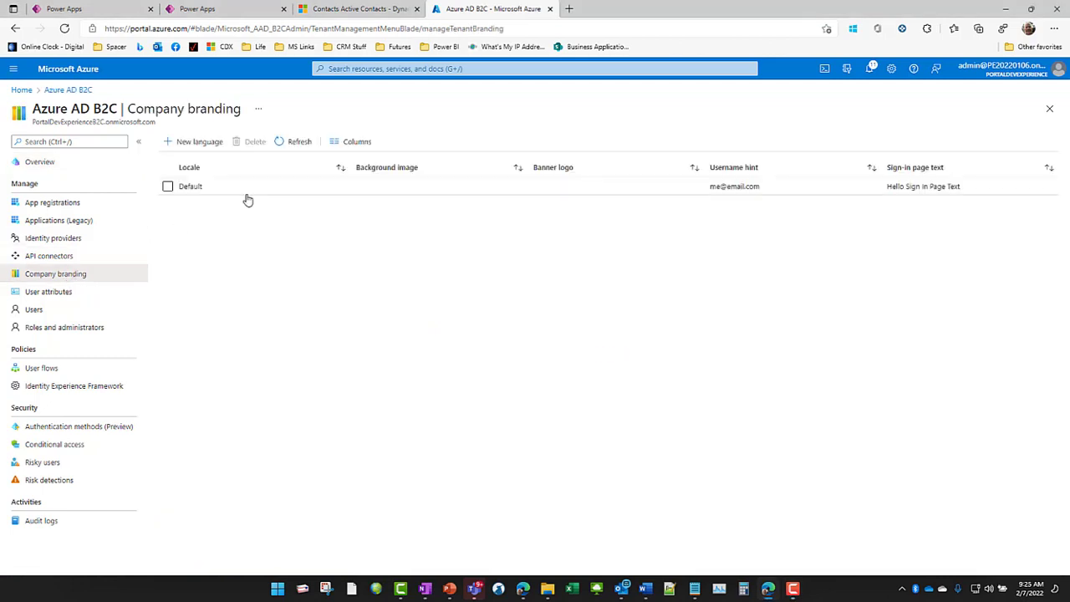
{"action": "left_click", "coordinate": [254, 186]}
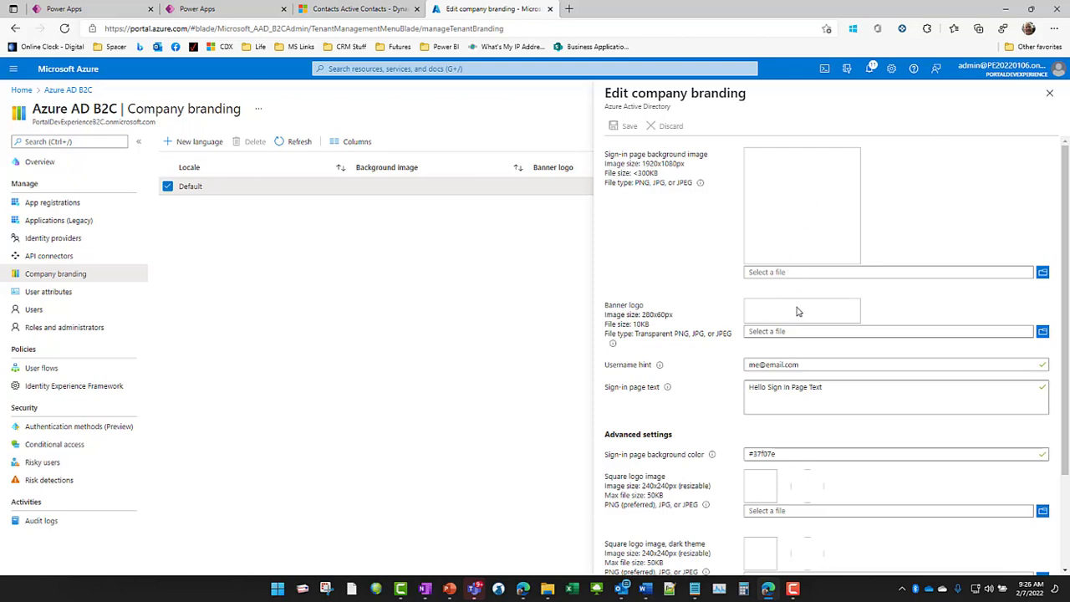
{"action": "left_click", "coordinate": [38, 371]}
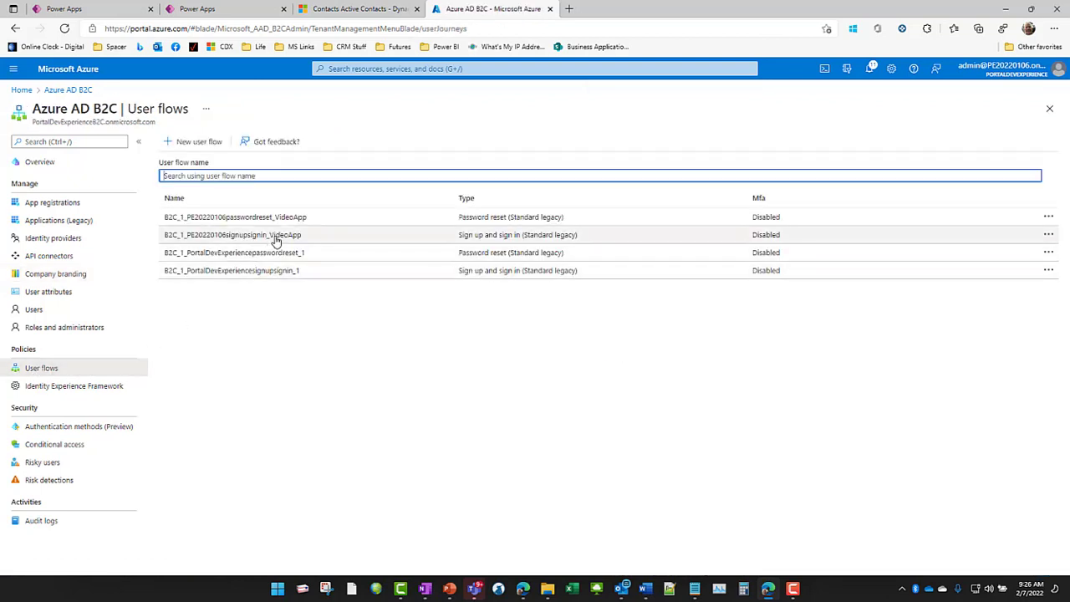
{"action": "left_click", "coordinate": [276, 239]}
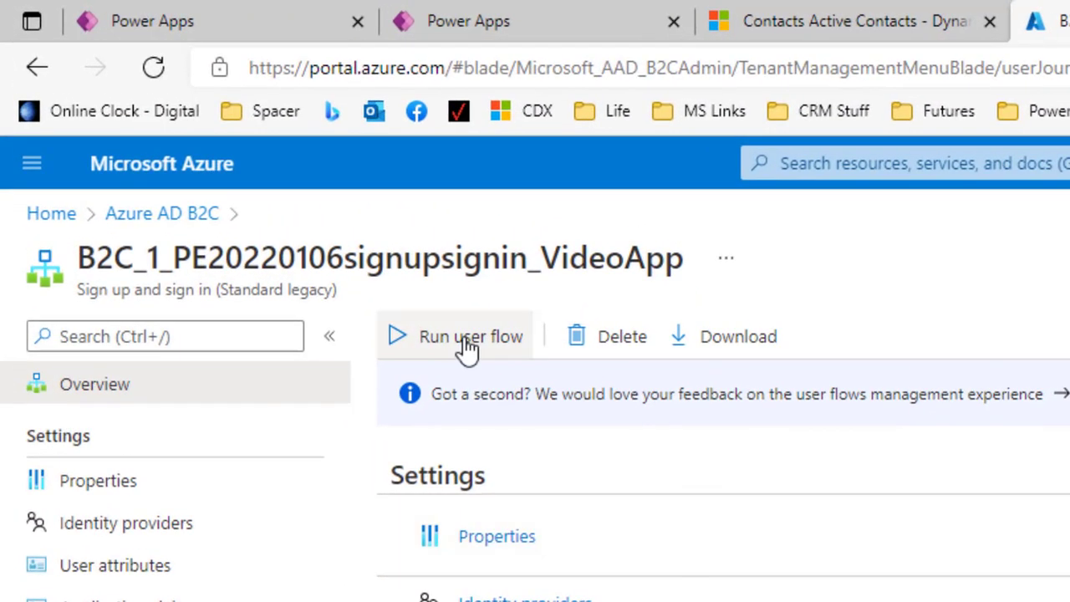
{"action": "left_click", "coordinate": [466, 345]}
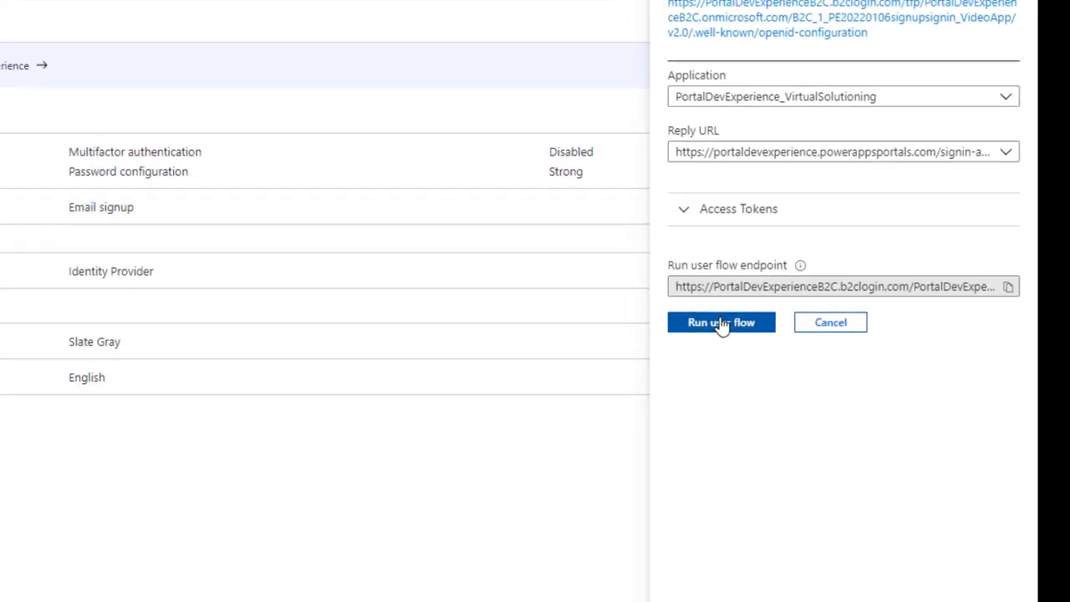
{"action": "left_click", "coordinate": [721, 323]}
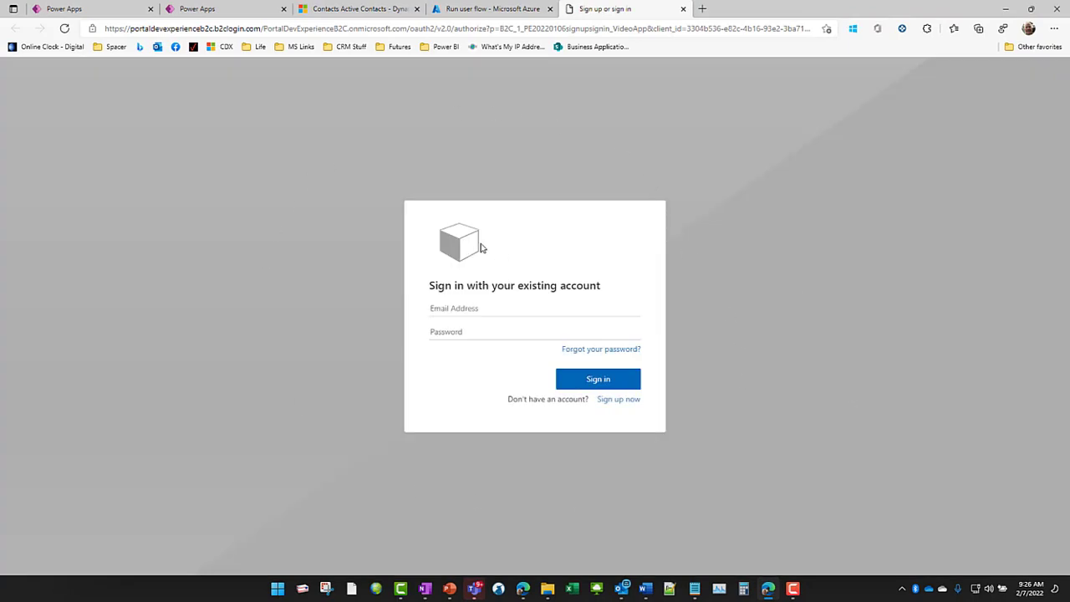
Close the sign-in preview and open the Default locale company branding for editing
{"action": "left_click", "coordinate": [683, 9]}
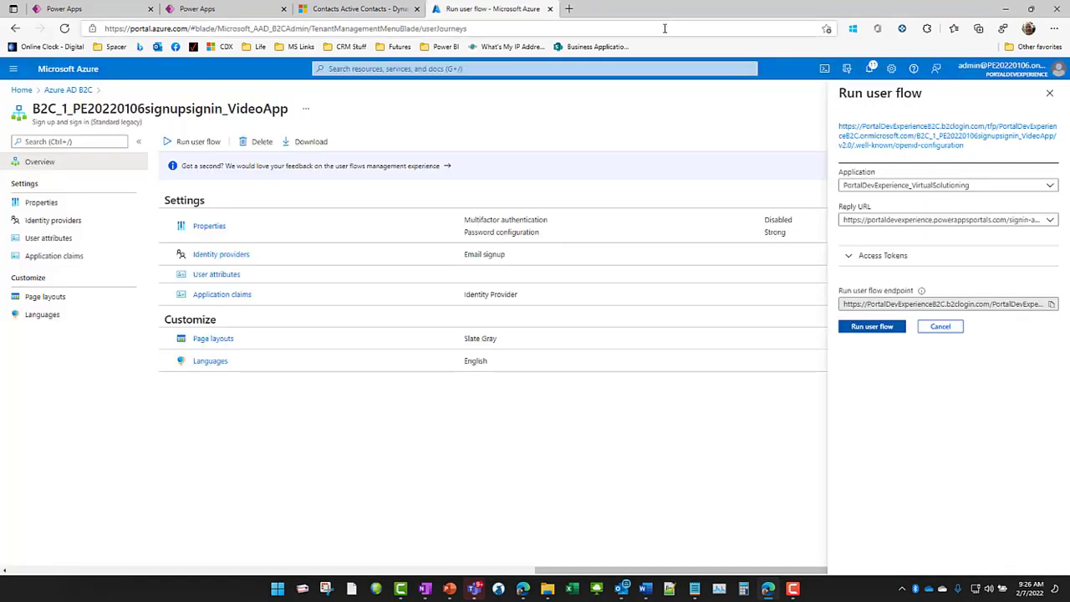
{"action": "left_click", "coordinate": [69, 91]}
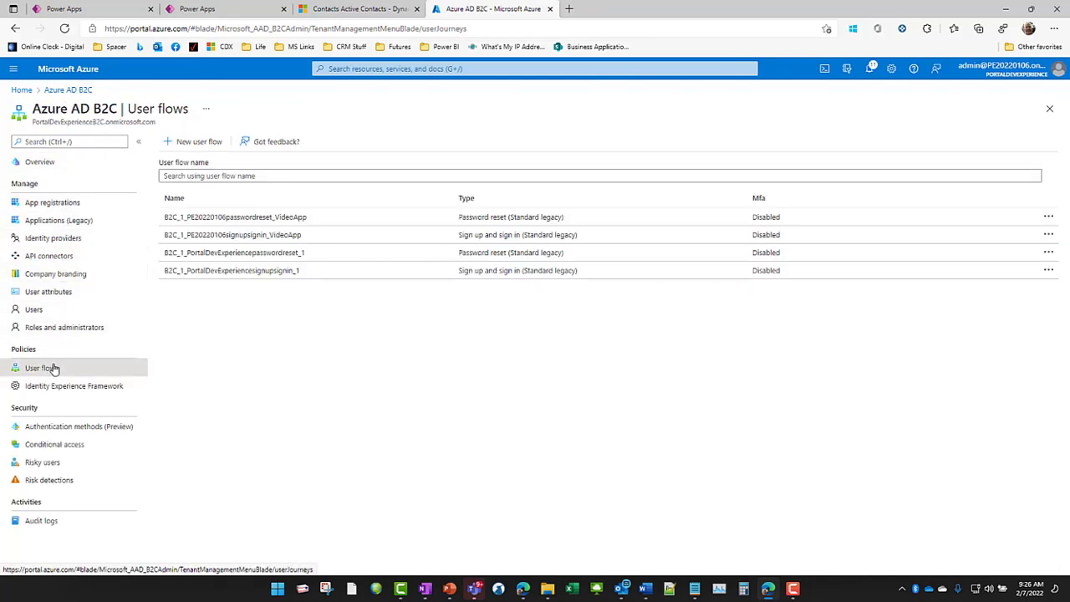
{"action": "left_click", "coordinate": [55, 275]}
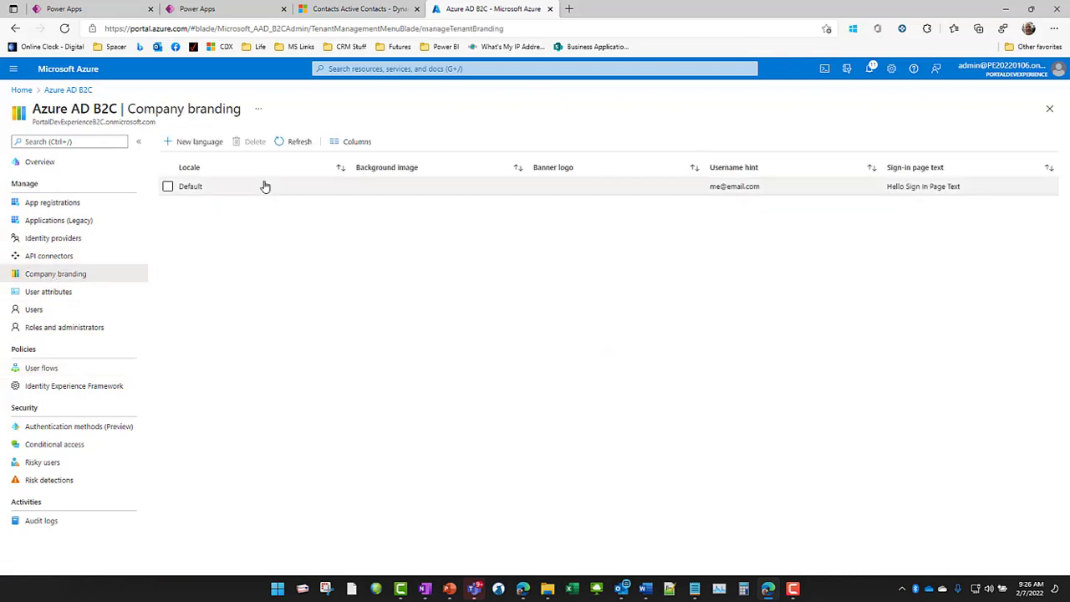
{"action": "left_click", "coordinate": [264, 185]}
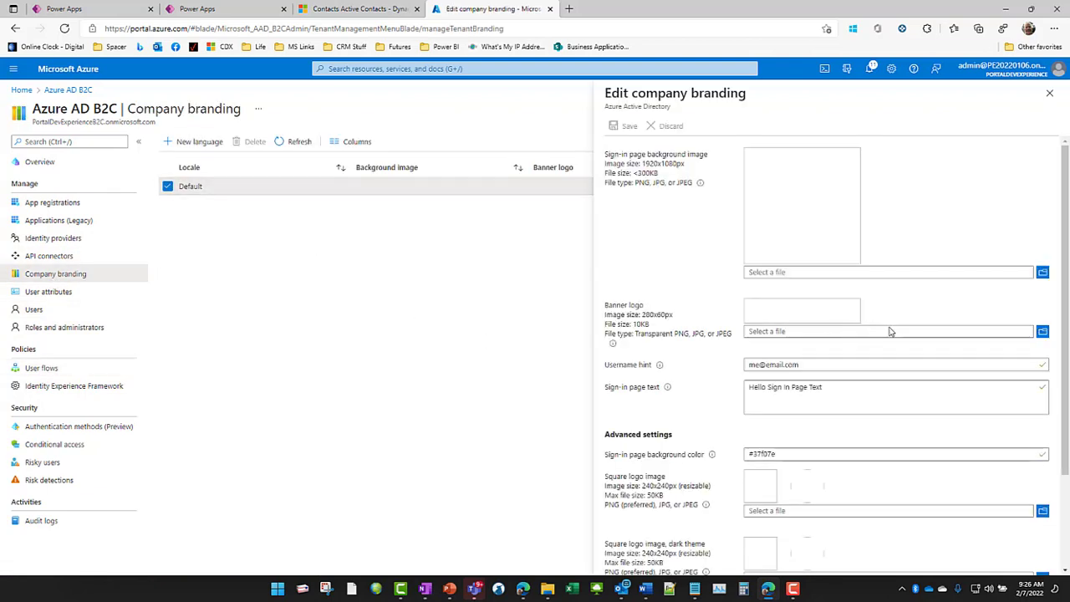
Upload Pictures\Branding images\logo.jpg as the banner logo and save the branding
{"action": "left_click", "coordinate": [1042, 331]}
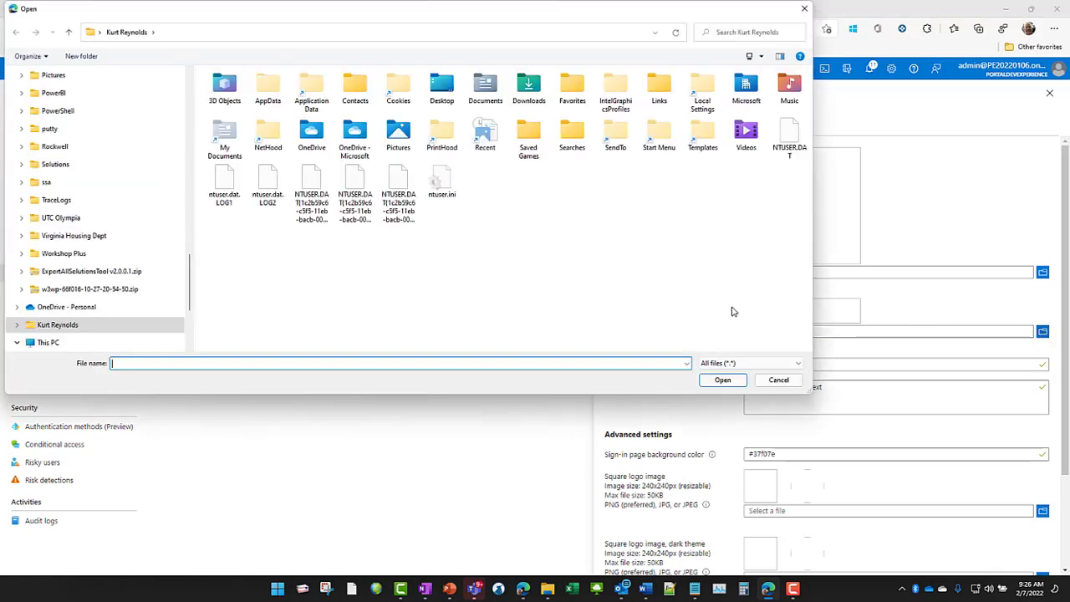
{"action": "scroll", "coordinate": [151, 278], "scroll_direction": "down", "scroll_amount": 3}
{"action": "left_click", "coordinate": [58, 272]}
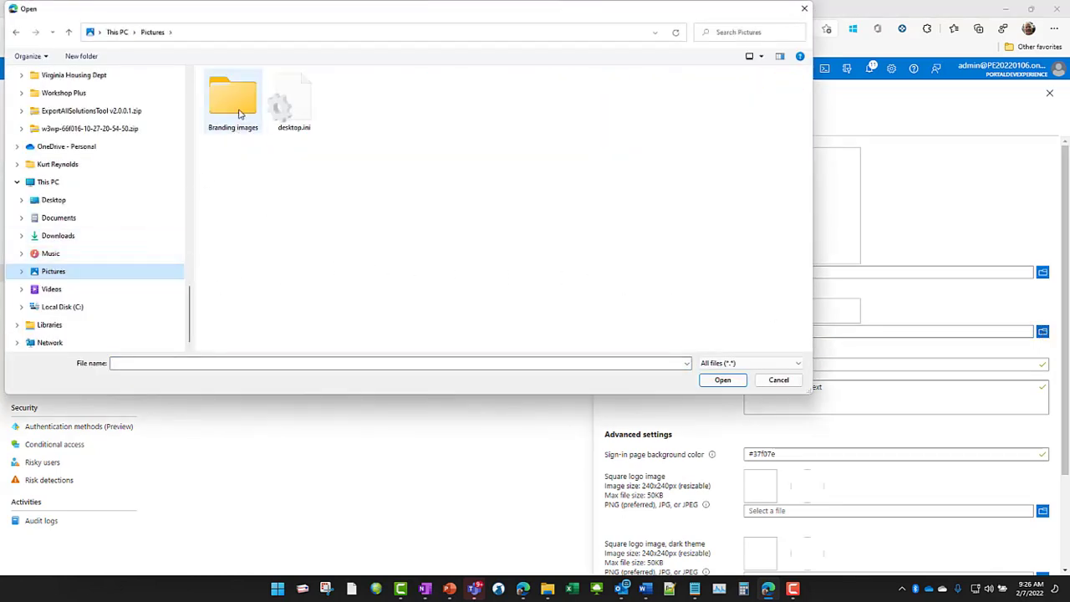
{"action": "double_click", "coordinate": [239, 112]}
{"action": "left_click", "coordinate": [304, 125]}
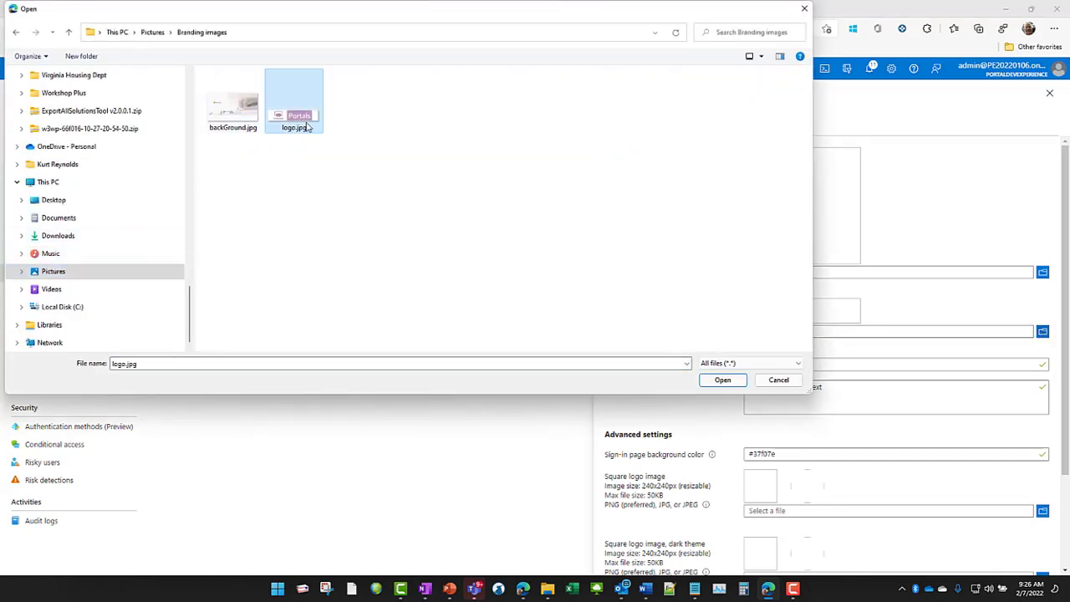
{"action": "left_click", "coordinate": [722, 380]}
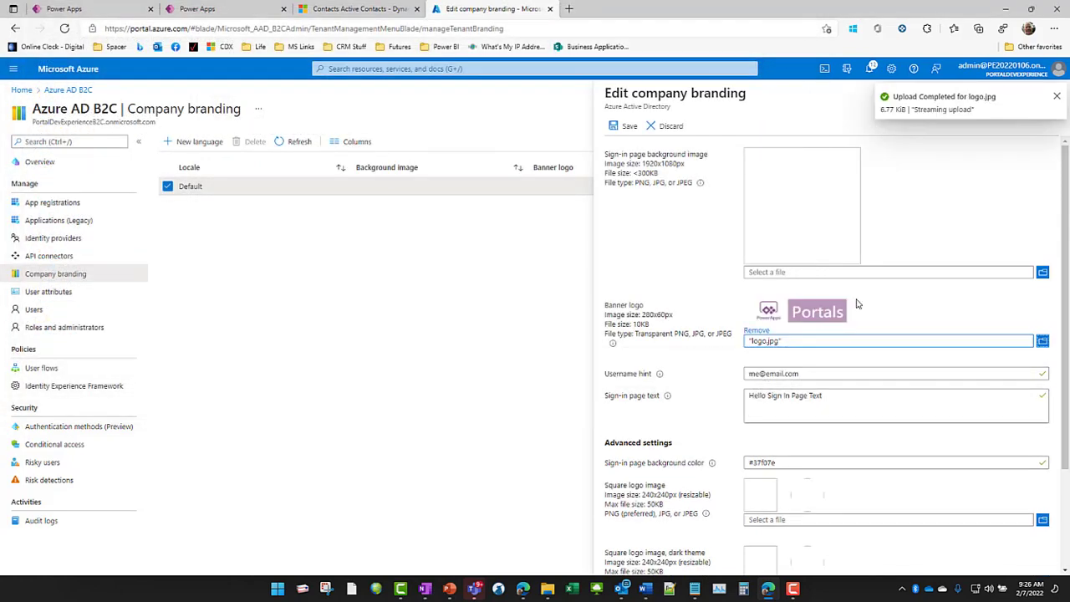
{"action": "left_click", "coordinate": [1057, 97]}
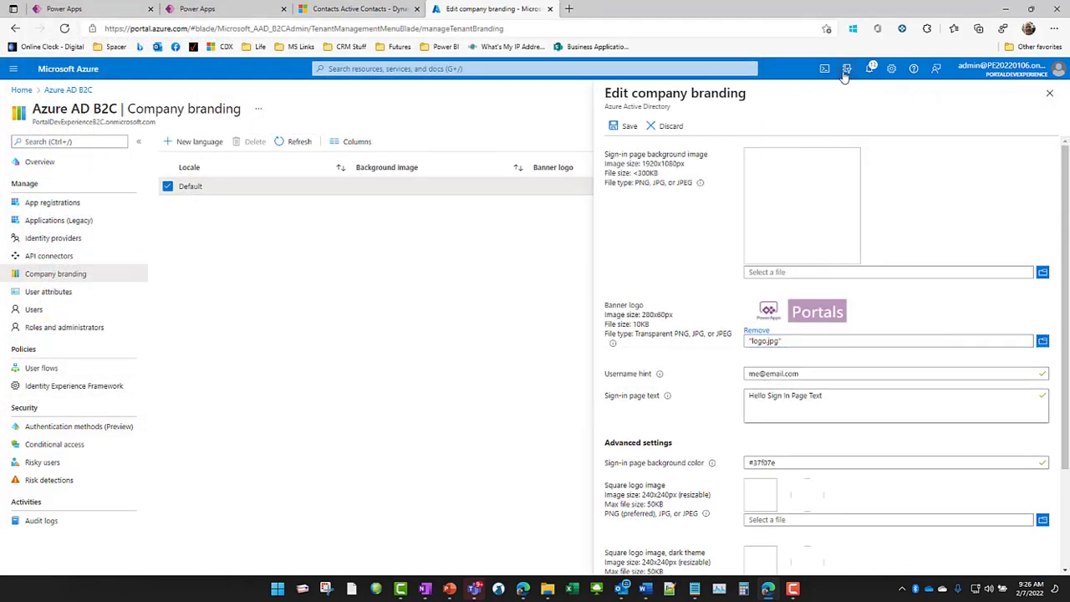
{"action": "left_click", "coordinate": [622, 127]}
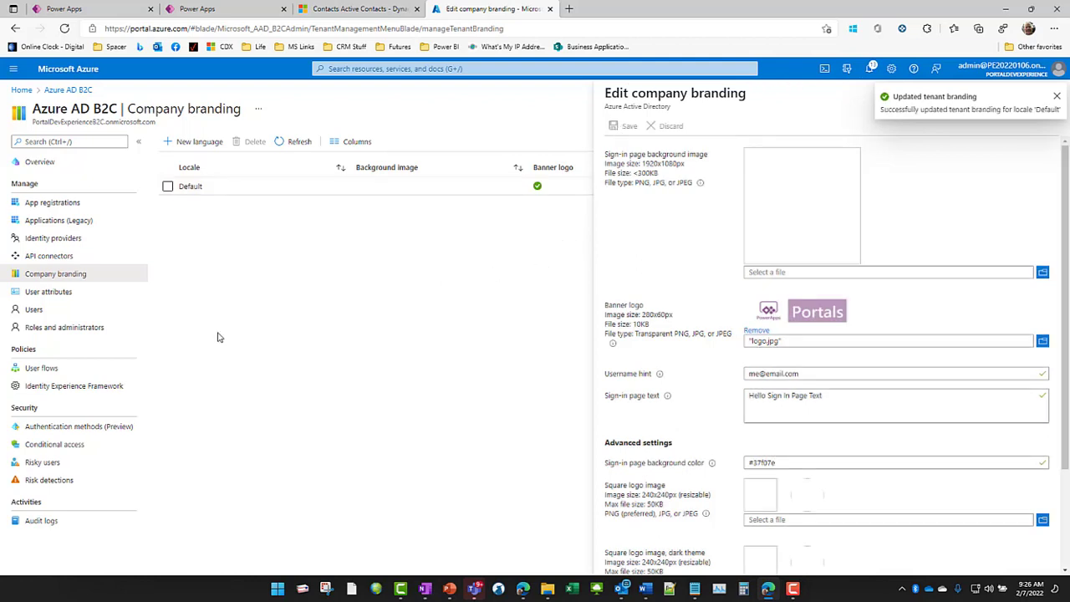
{"action": "left_click", "coordinate": [40, 369]}
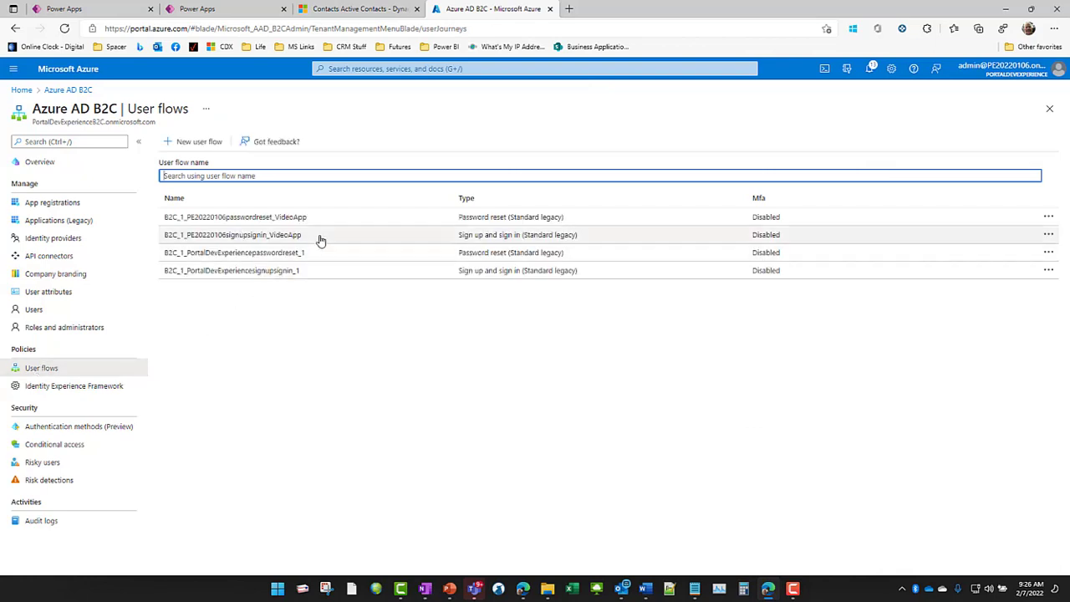
Rerun the VideoApp flow to verify the Portals logo on its sign-in page, then close it
{"action": "left_click", "coordinate": [321, 239]}
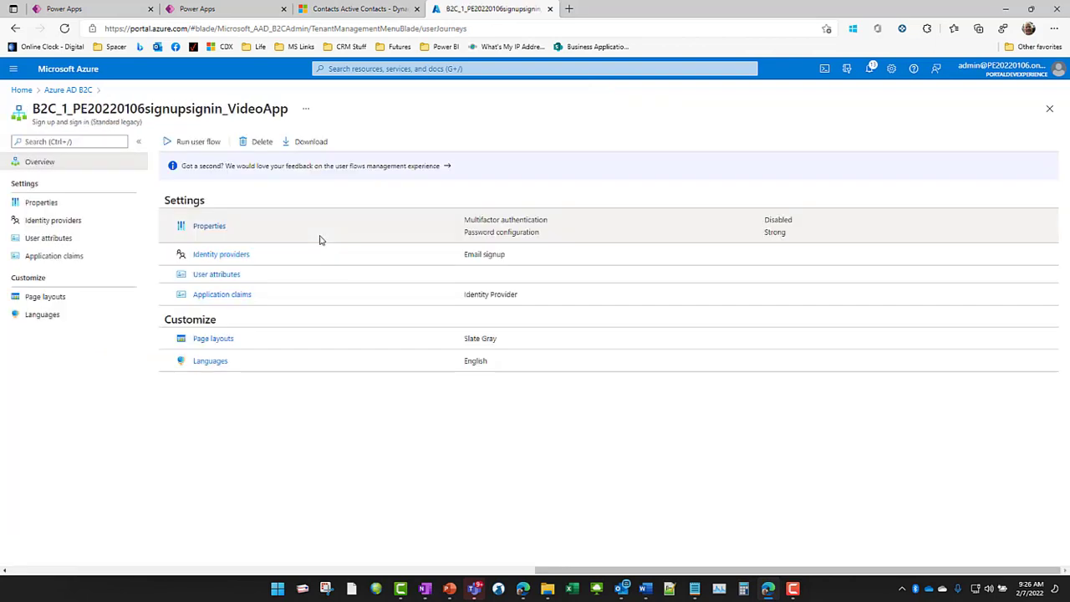
{"action": "left_click", "coordinate": [195, 142]}
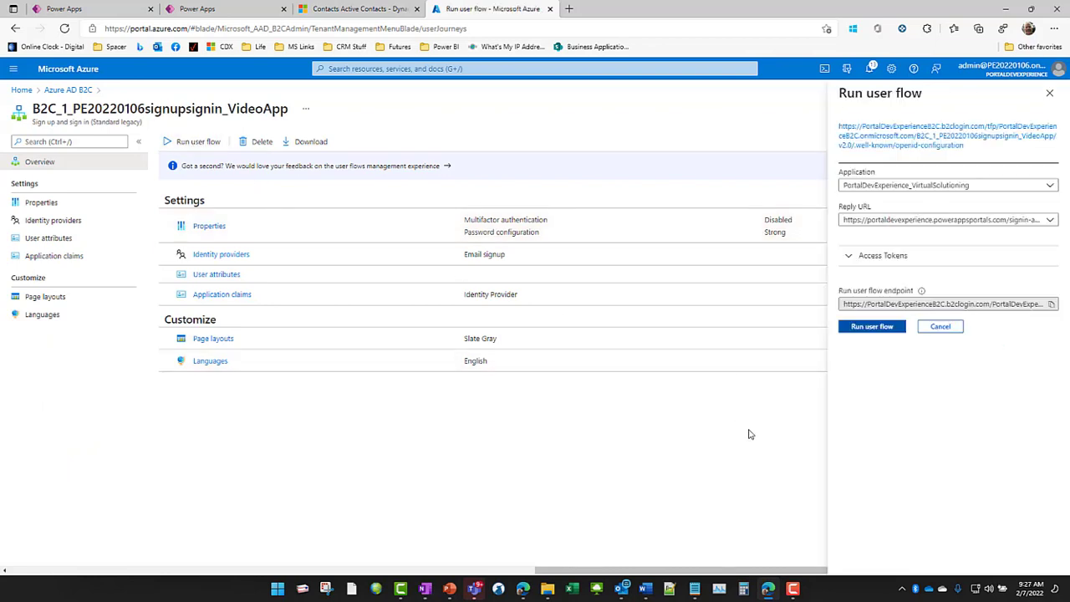
{"action": "left_click", "coordinate": [871, 327]}
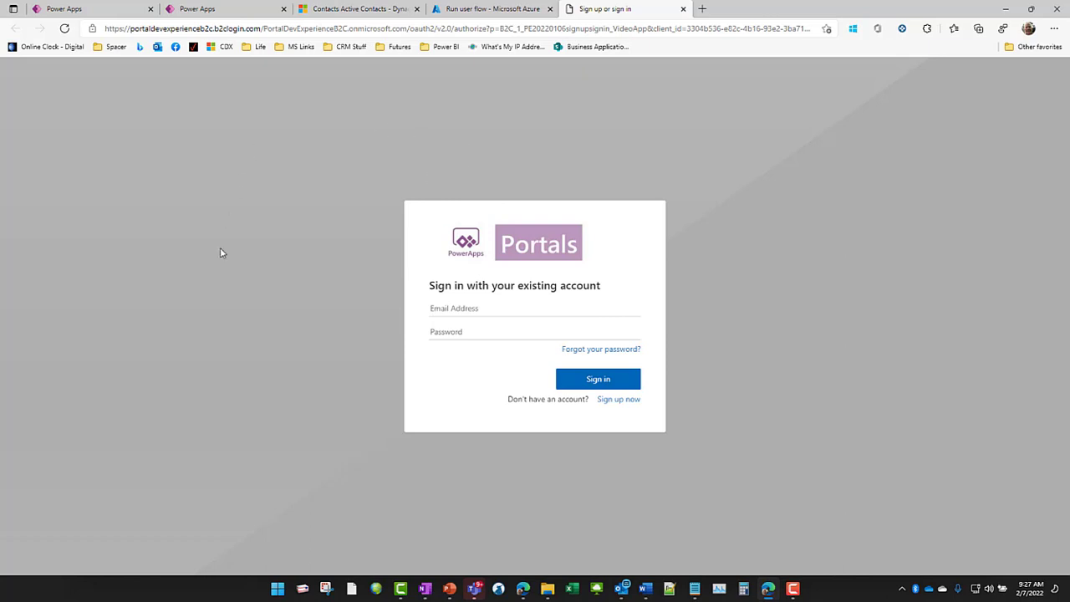
{"action": "key", "text": "ctrl+w"}
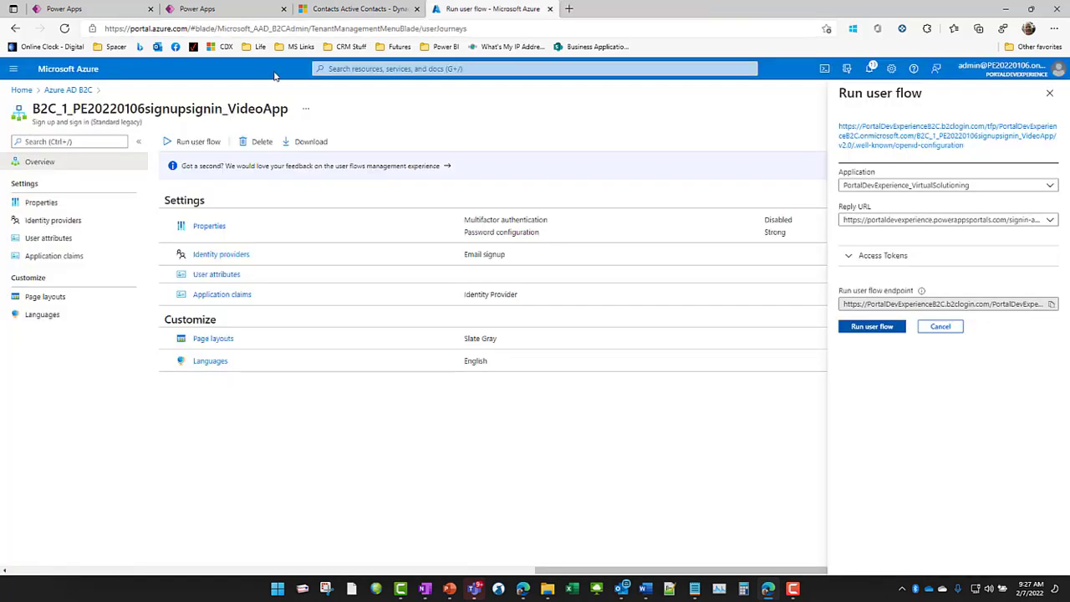
{"action": "left_click", "coordinate": [151, 89]}
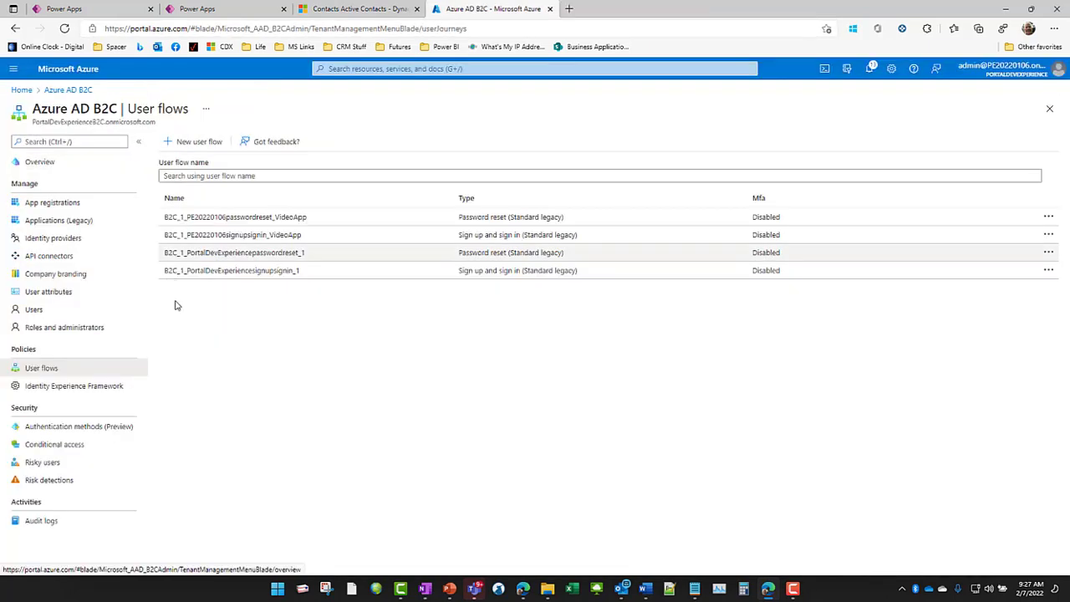
{"action": "left_click", "coordinate": [61, 275]}
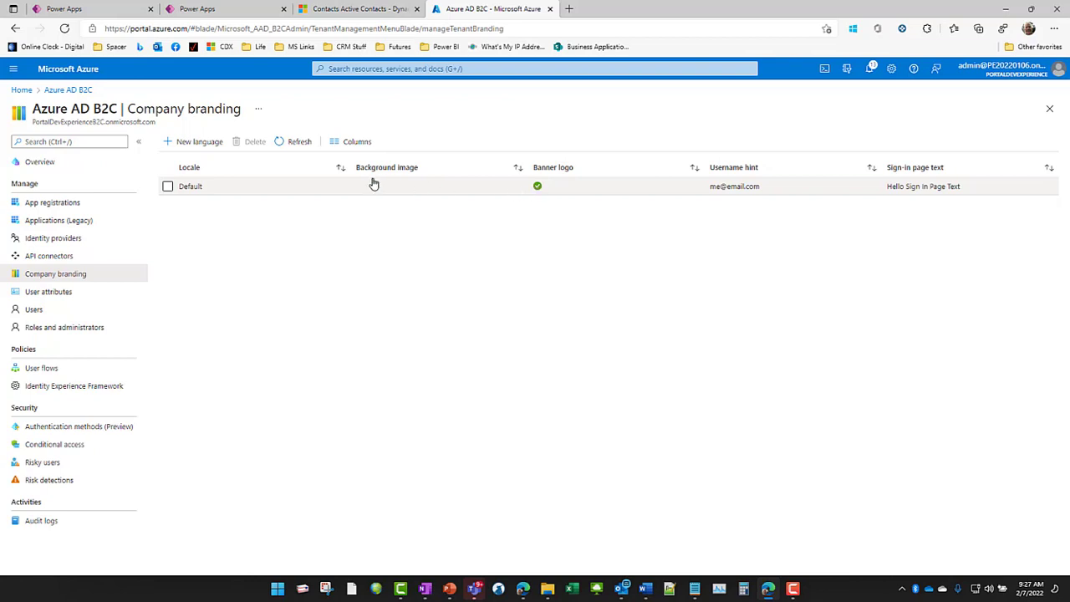
Upload backGround.jpg as the Default branding's sign-in page background image and save
{"action": "left_click", "coordinate": [271, 189]}
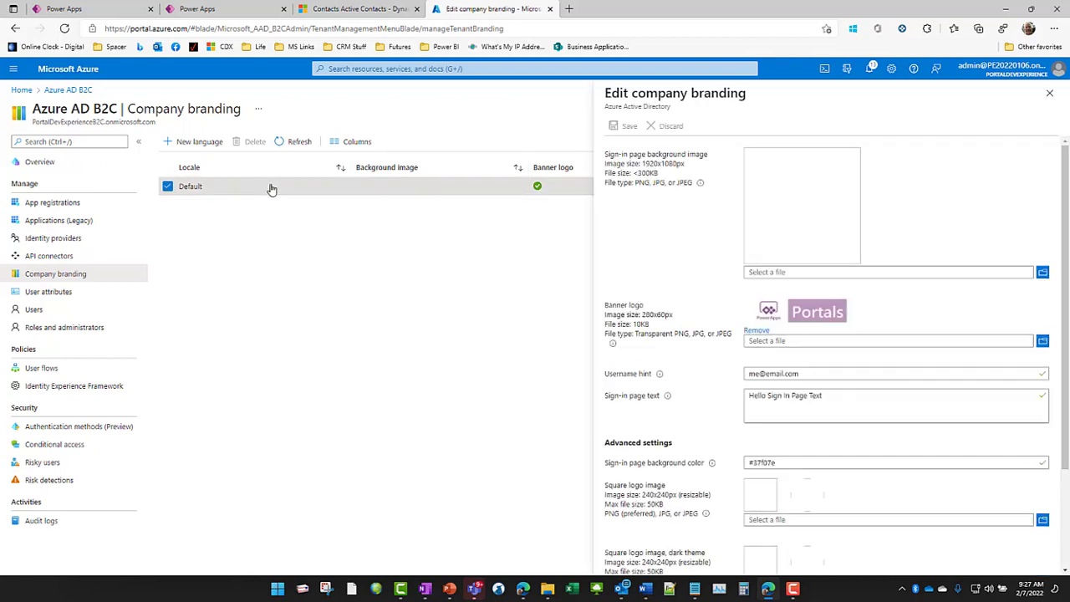
{"action": "left_click", "coordinate": [1042, 274]}
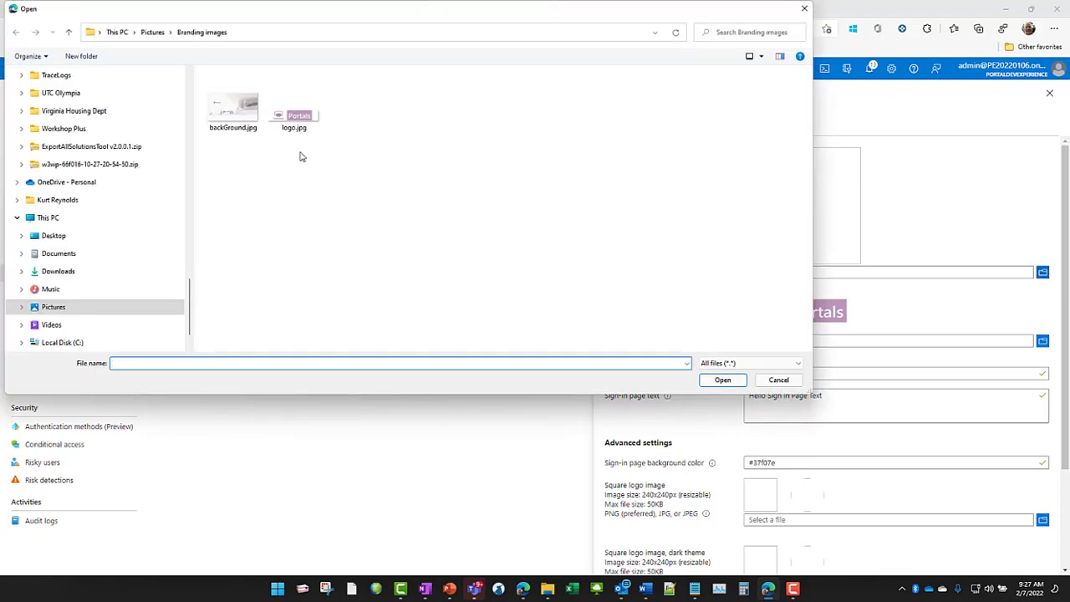
{"action": "left_click", "coordinate": [245, 117]}
{"action": "left_click", "coordinate": [723, 381]}
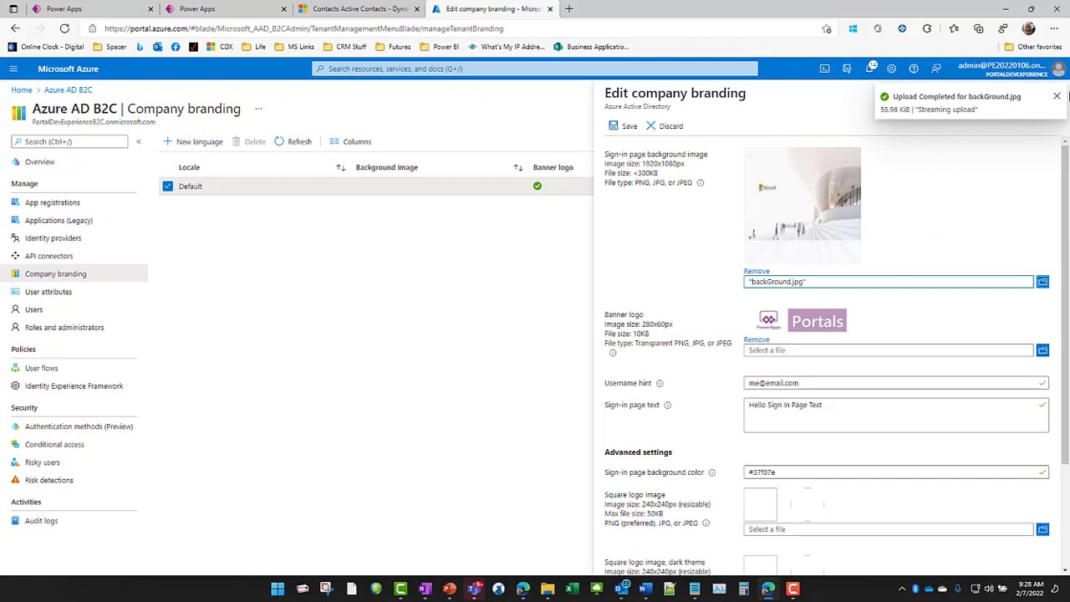
{"action": "left_click", "coordinate": [1060, 98]}
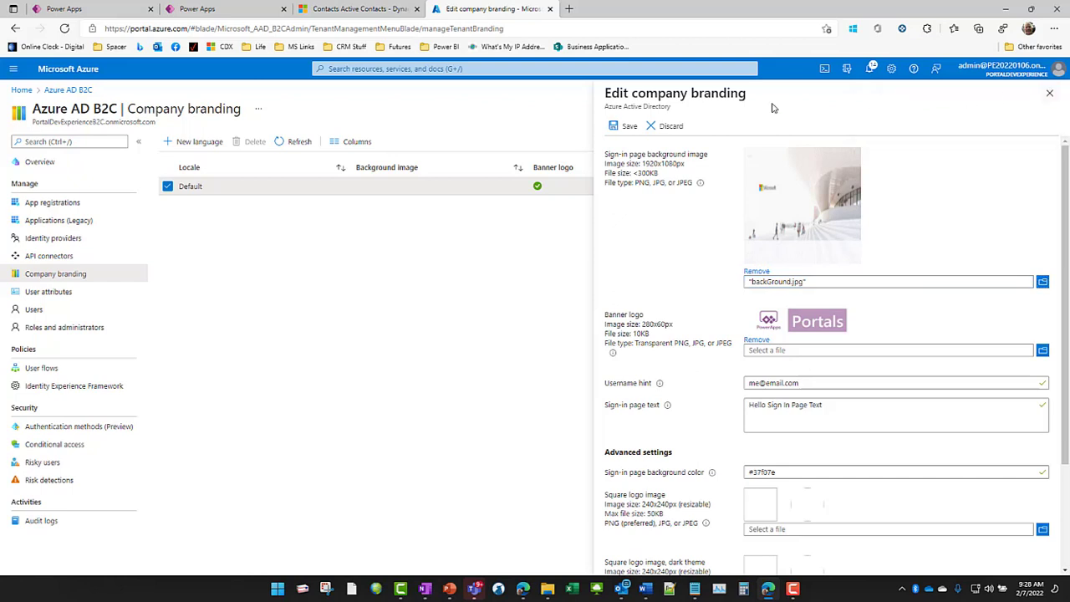
{"action": "left_click", "coordinate": [626, 127]}
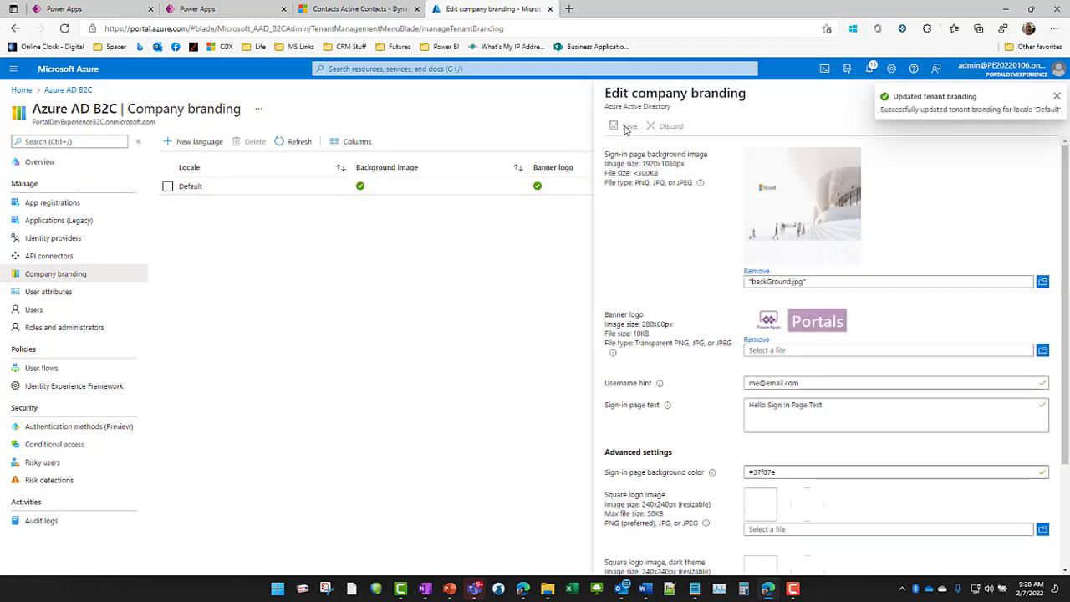
{"action": "left_click", "coordinate": [37, 369]}
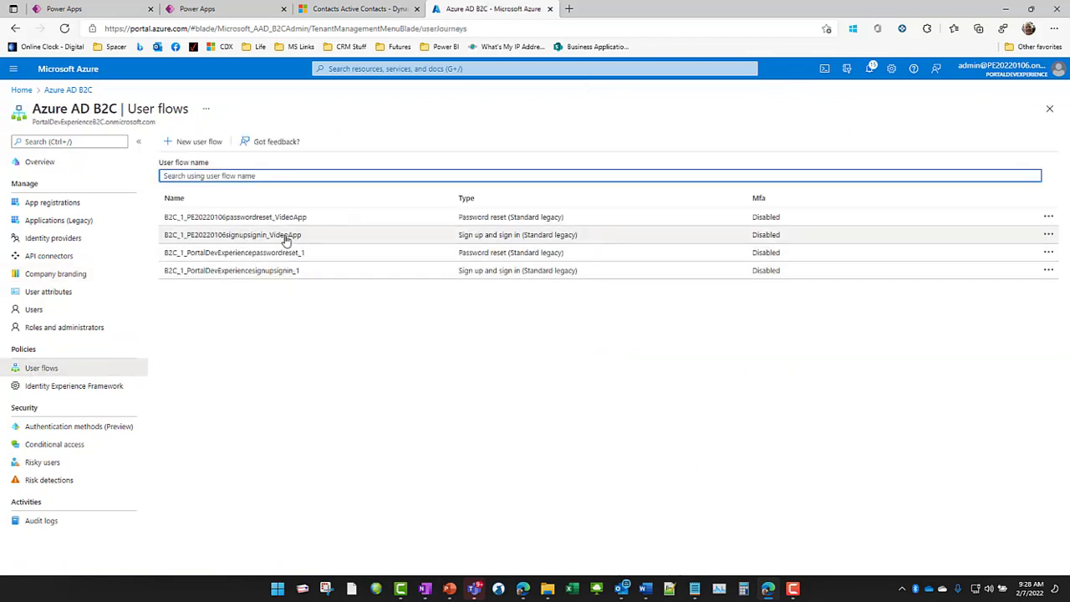
Open the VideoApp flow's Page layouts and confirm version 1.2.0 - Current stays selected
{"action": "left_click", "coordinate": [285, 235]}
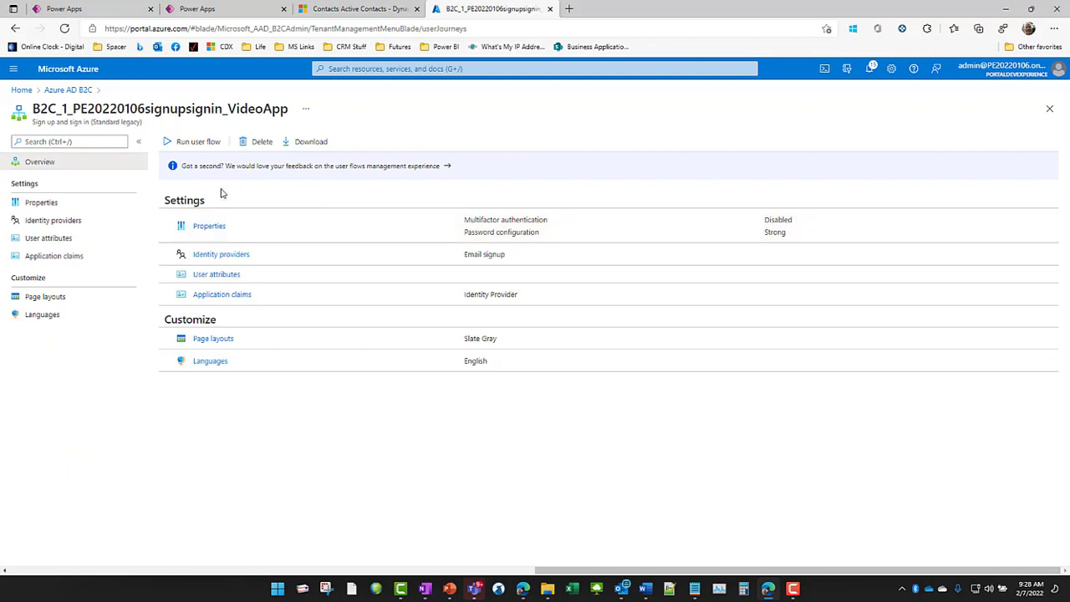
{"action": "left_click", "coordinate": [212, 340]}
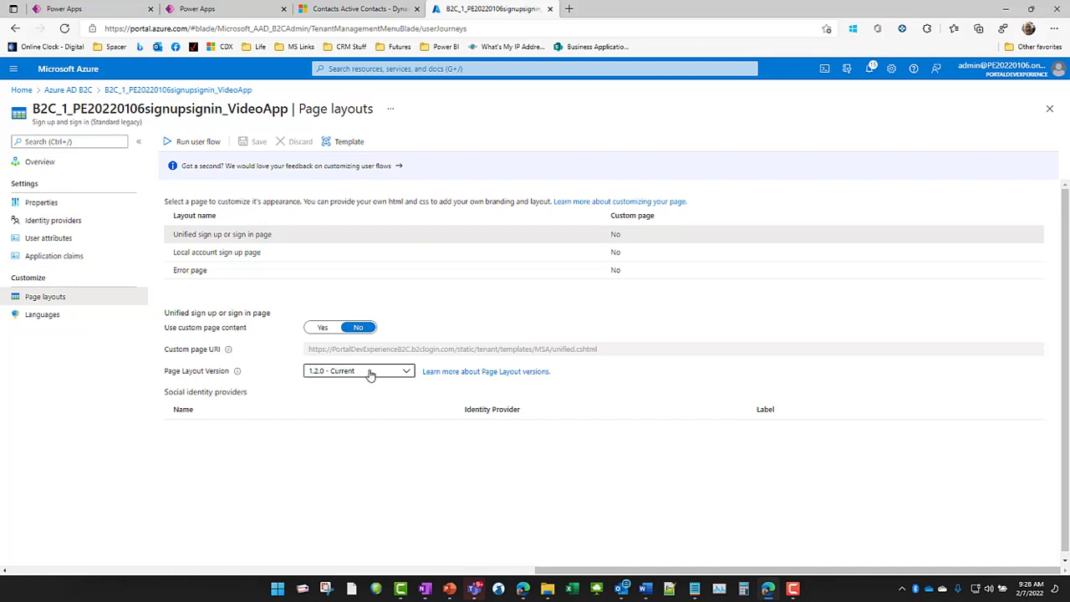
{"action": "left_click", "coordinate": [363, 372]}
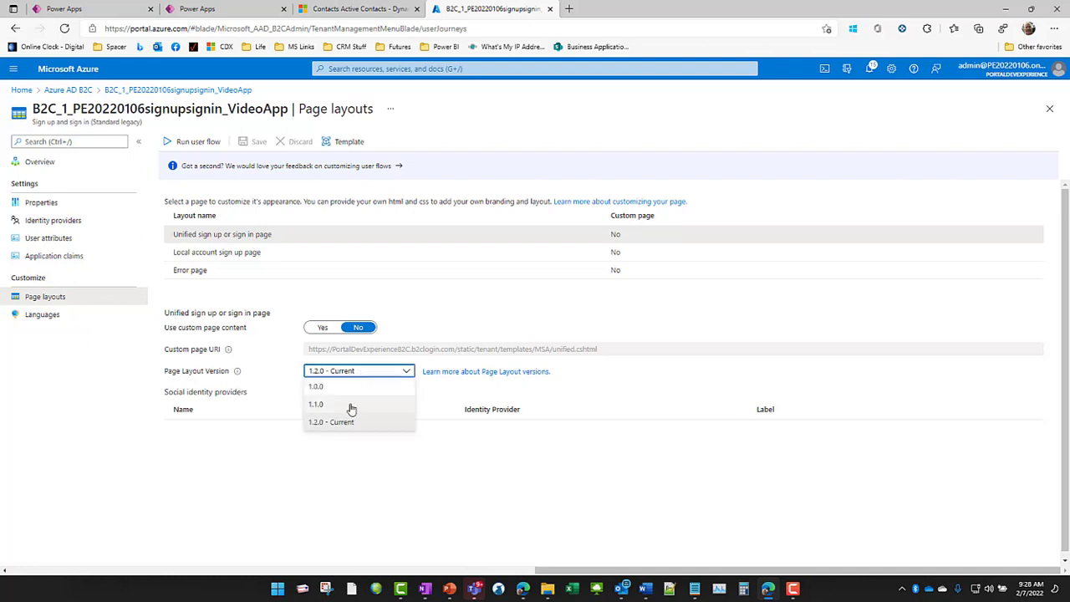
{"action": "left_click", "coordinate": [332, 424]}
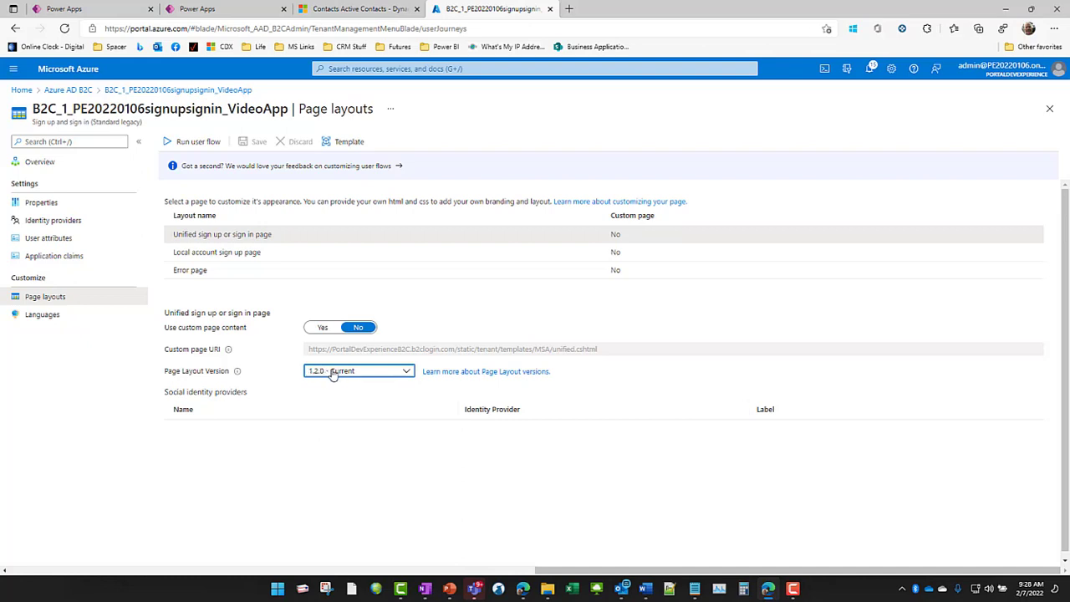
{"action": "left_click", "coordinate": [332, 373]}
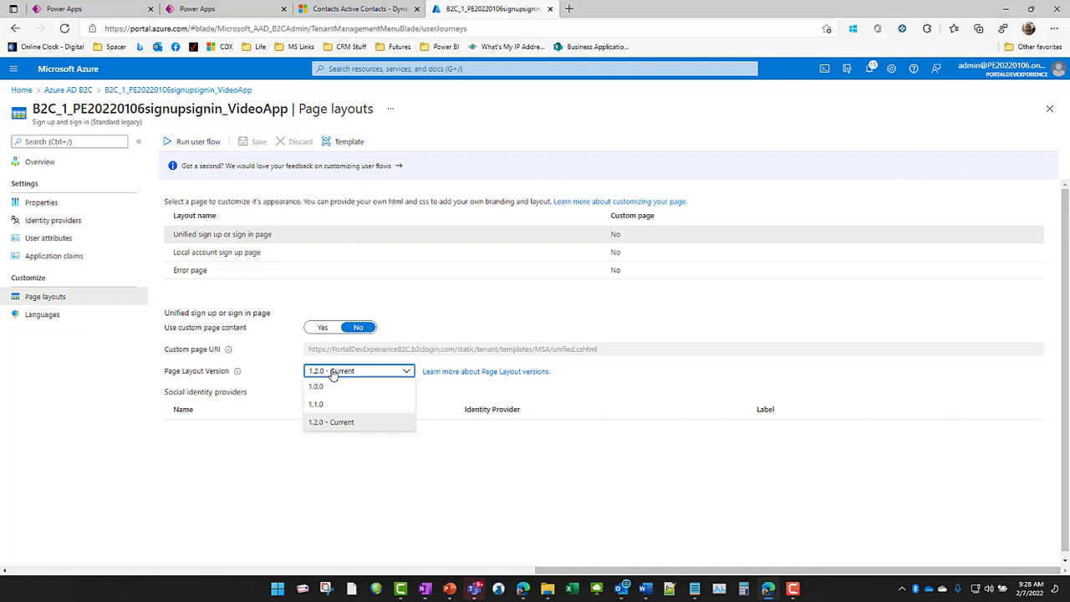
{"action": "left_click", "coordinate": [321, 424]}
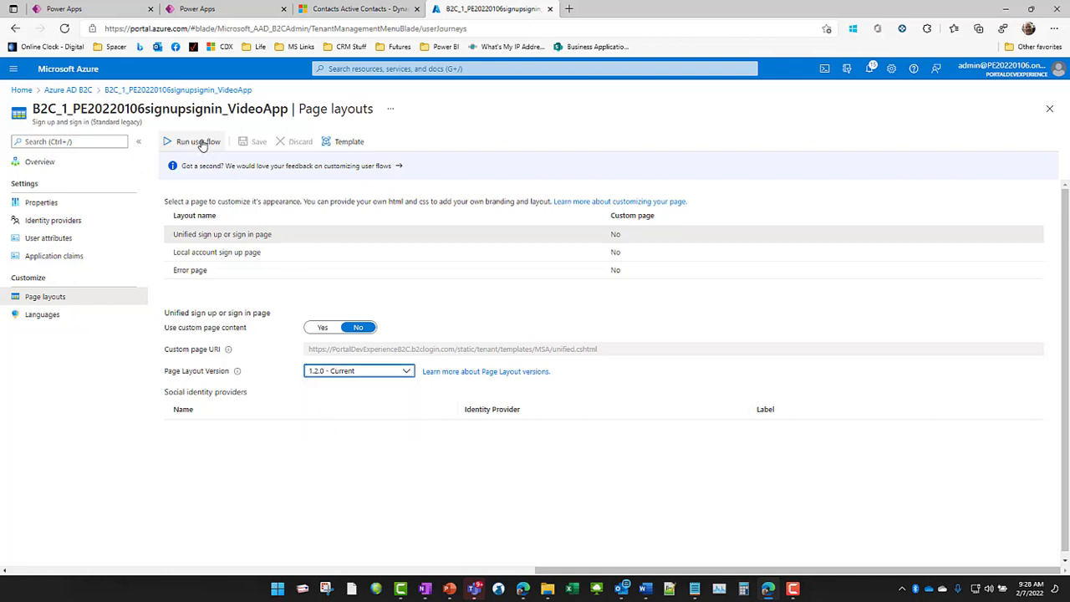
{"action": "left_click", "coordinate": [341, 373]}
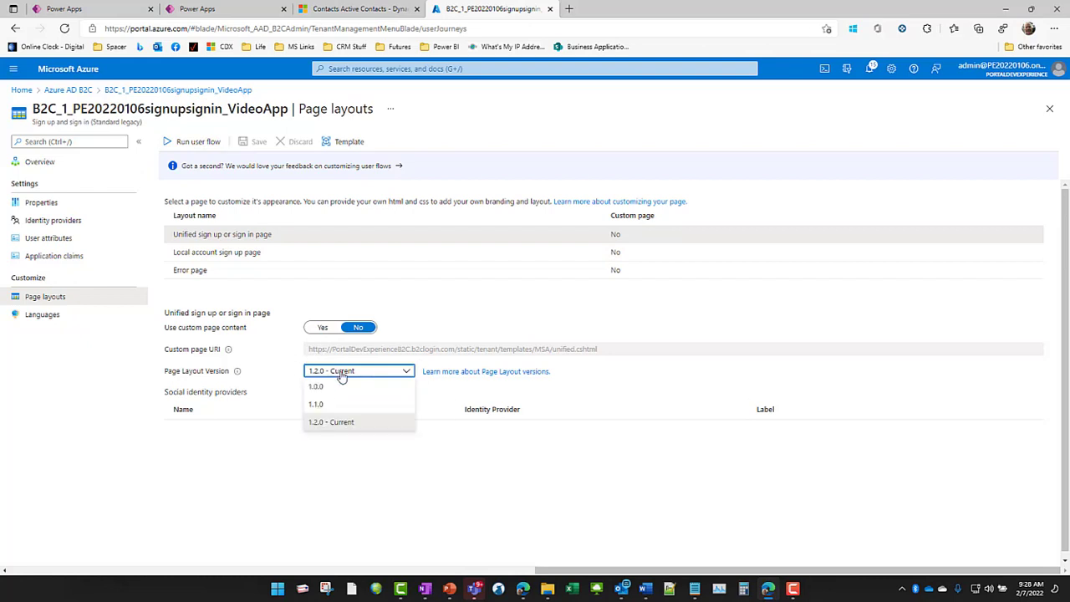
{"action": "left_click", "coordinate": [343, 374]}
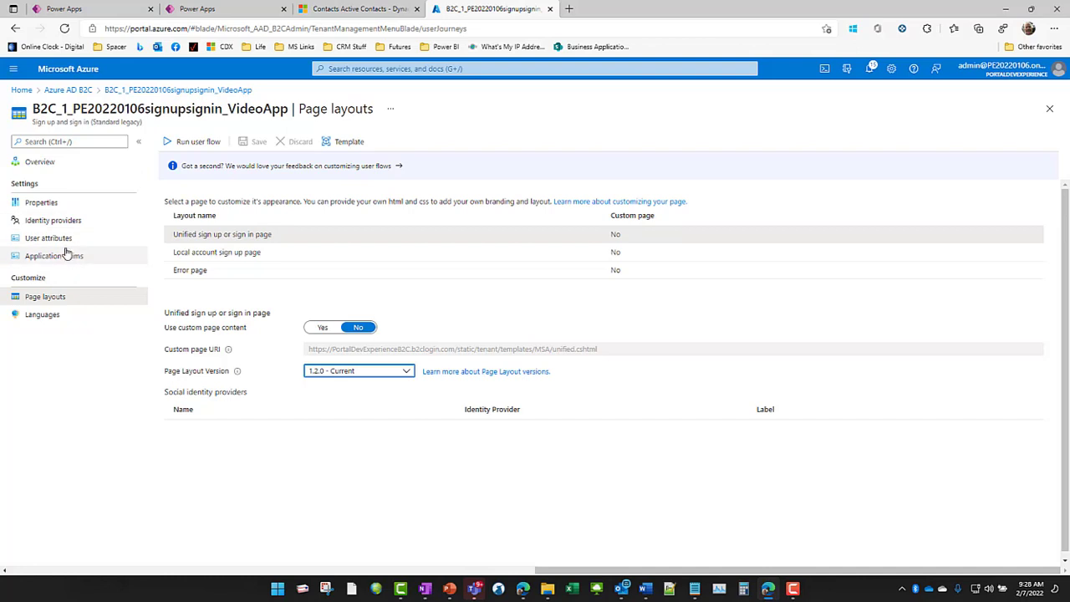
Test-run the VideoApp flow to view the sign-in page with the new logo and background
{"action": "left_click", "coordinate": [192, 142]}
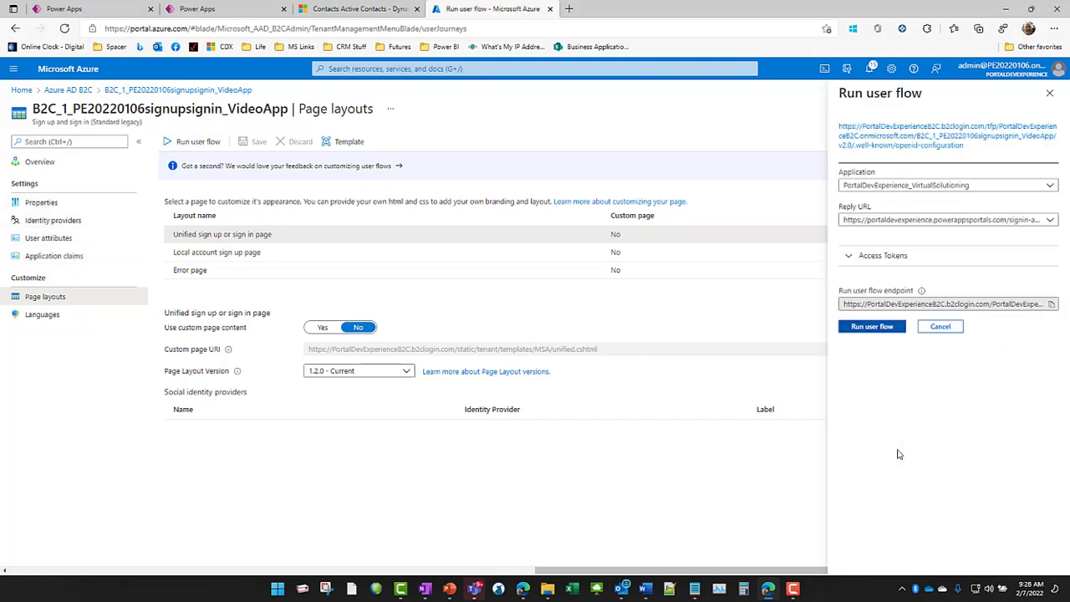
{"action": "left_click", "coordinate": [866, 327]}
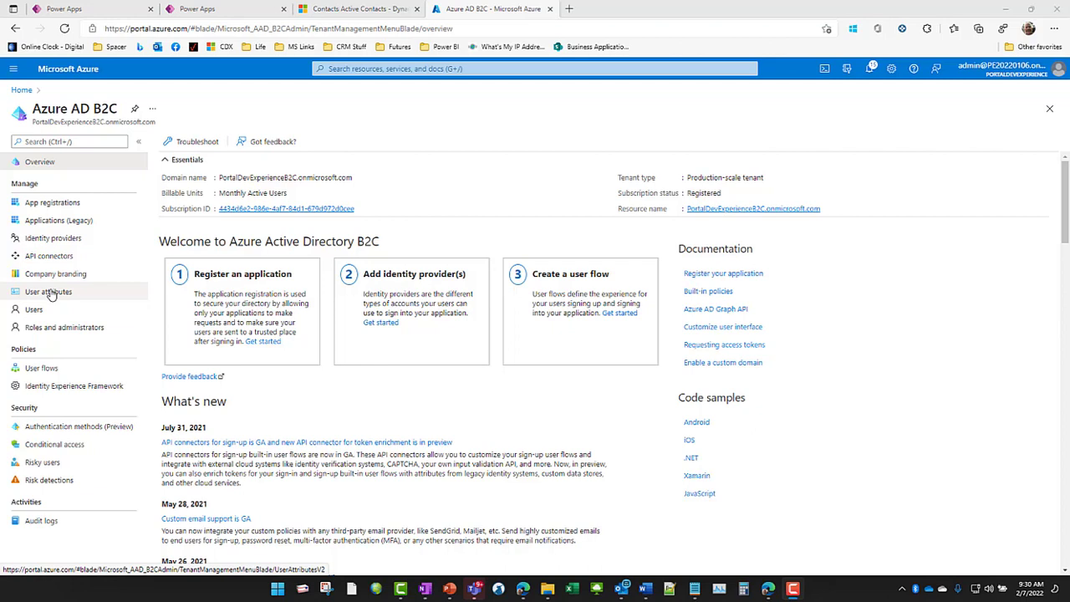
Open B2C_1_PE20220106signupsignin_VideoApp from the User flows list
{"action": "left_click", "coordinate": [42, 369]}
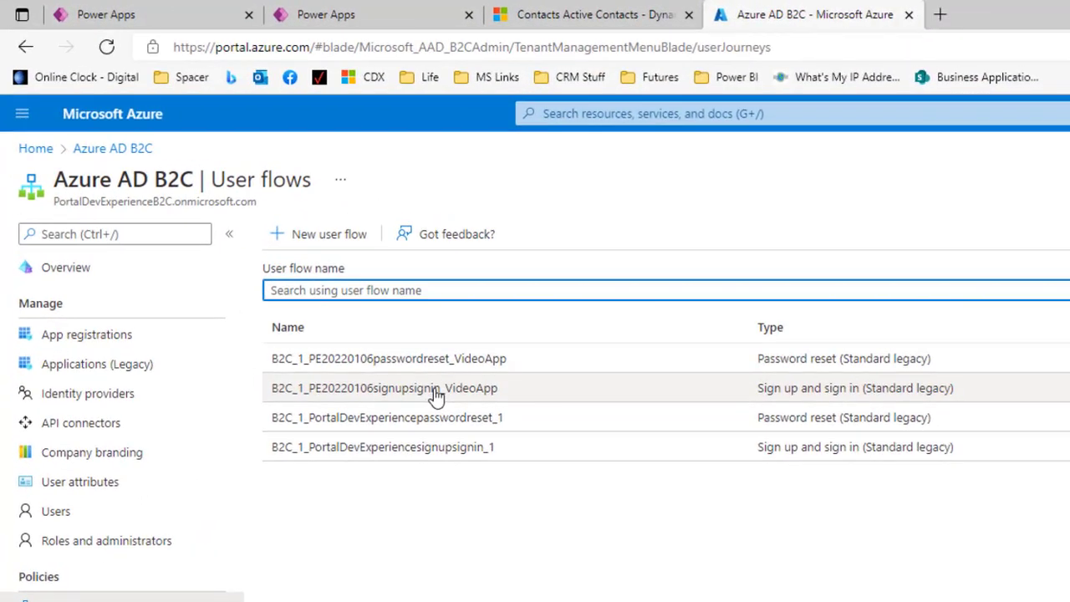
{"action": "left_click", "coordinate": [435, 389]}
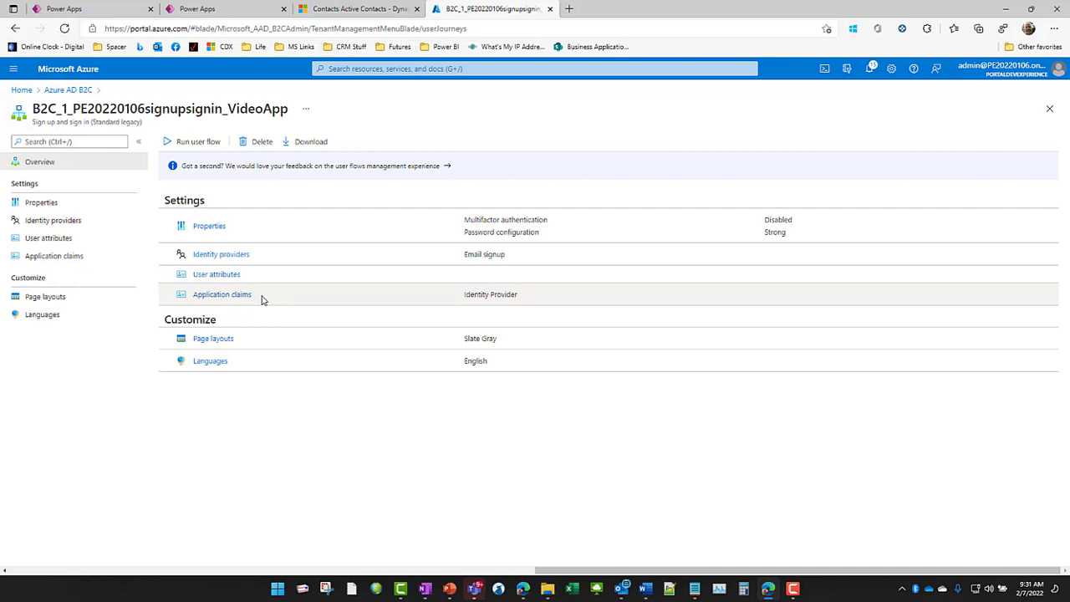
Tick Surname and Given Name in the flow's user attributes and save
{"action": "left_click", "coordinate": [216, 276]}
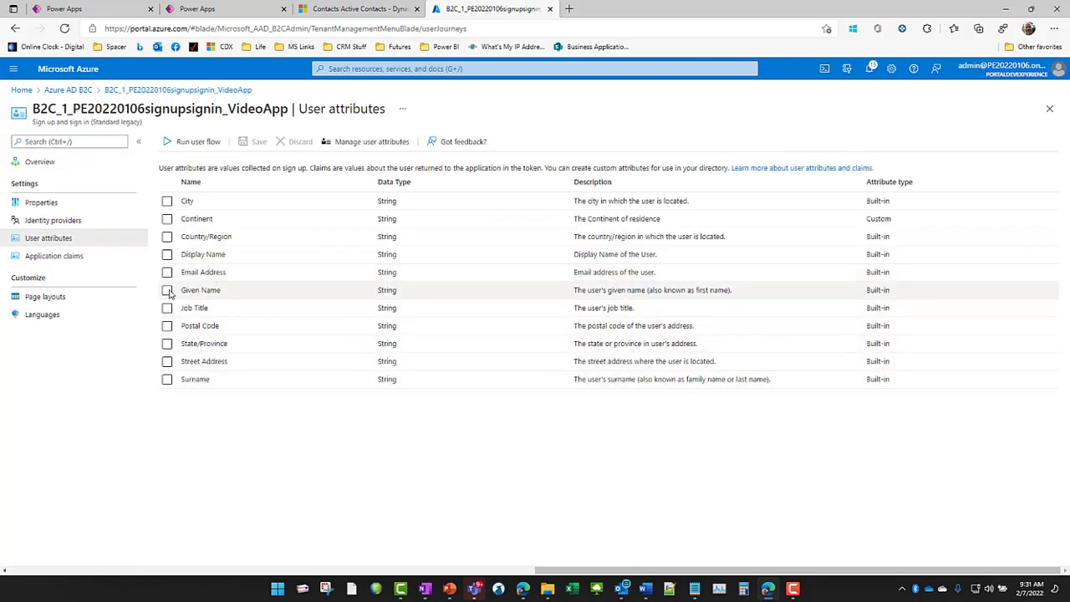
{"action": "left_click", "coordinate": [168, 379]}
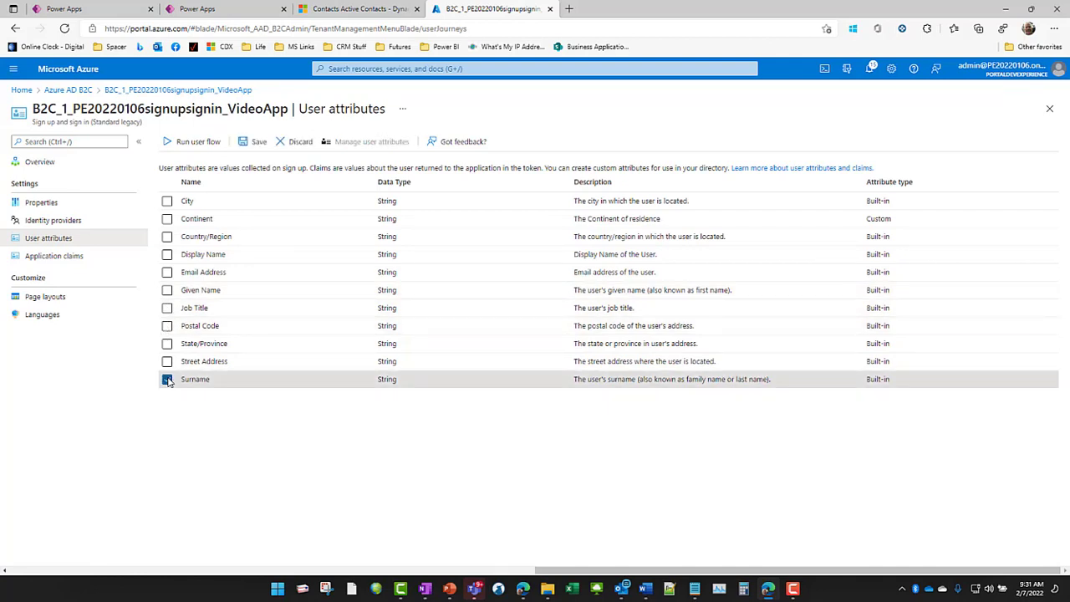
{"action": "left_click", "coordinate": [167, 291]}
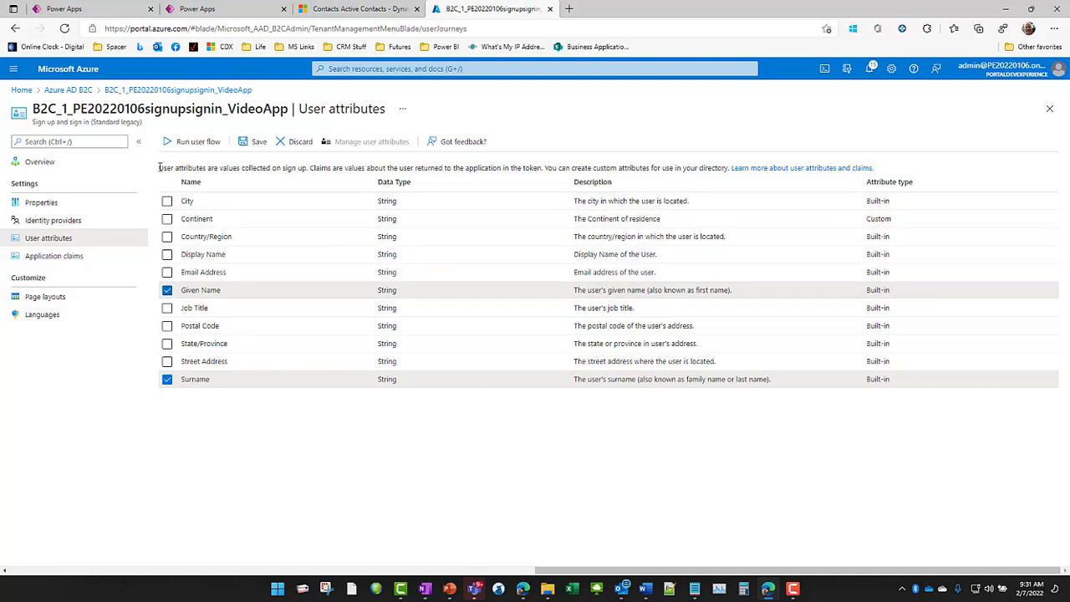
{"action": "left_click_drag", "start_coordinate": [159, 168], "coordinate": [311, 168]}
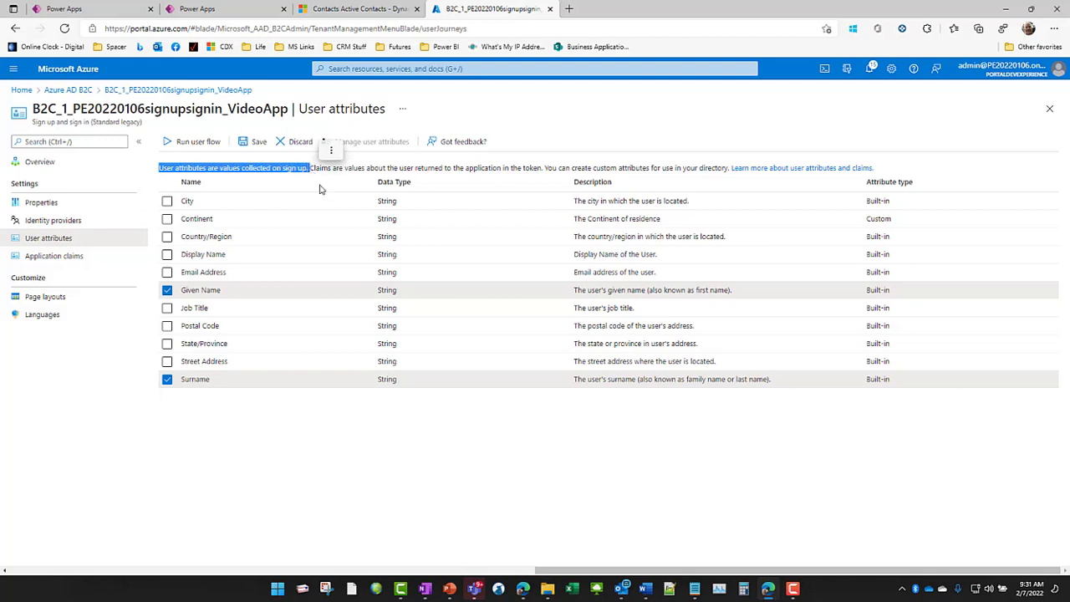
{"action": "left_click", "coordinate": [319, 189]}
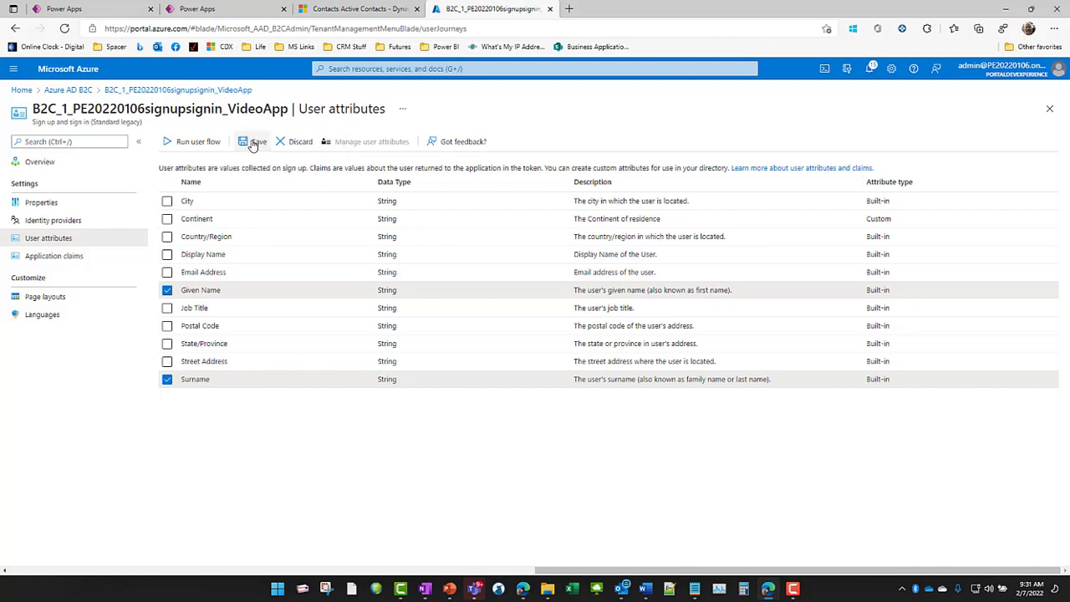
{"action": "left_click", "coordinate": [254, 143]}
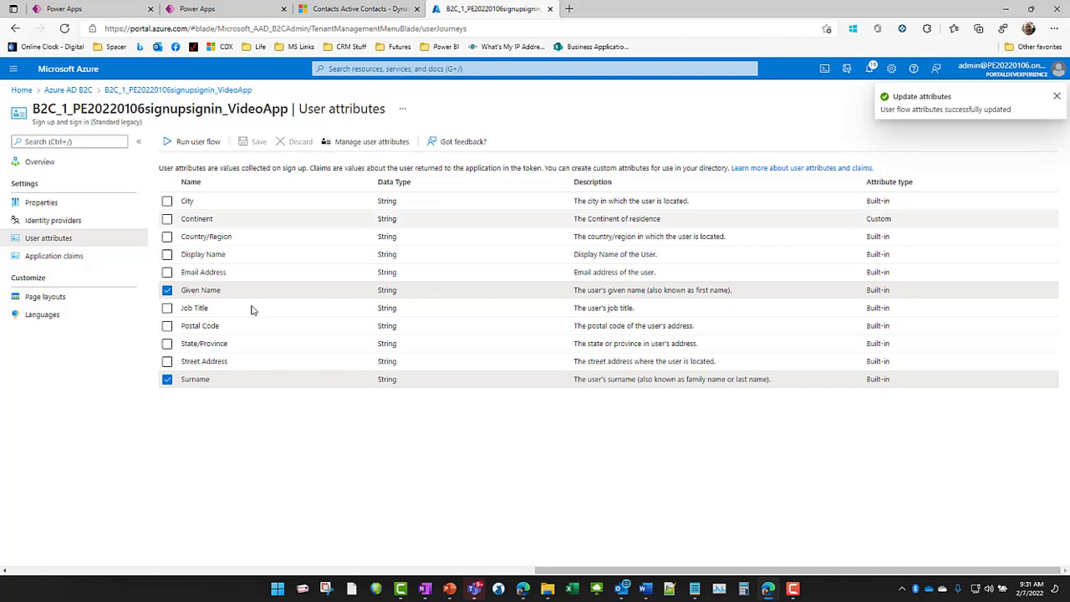
Run the flow, check the sign-up form's new Surname and Given Name fields, then close it
{"action": "left_click", "coordinate": [199, 142]}
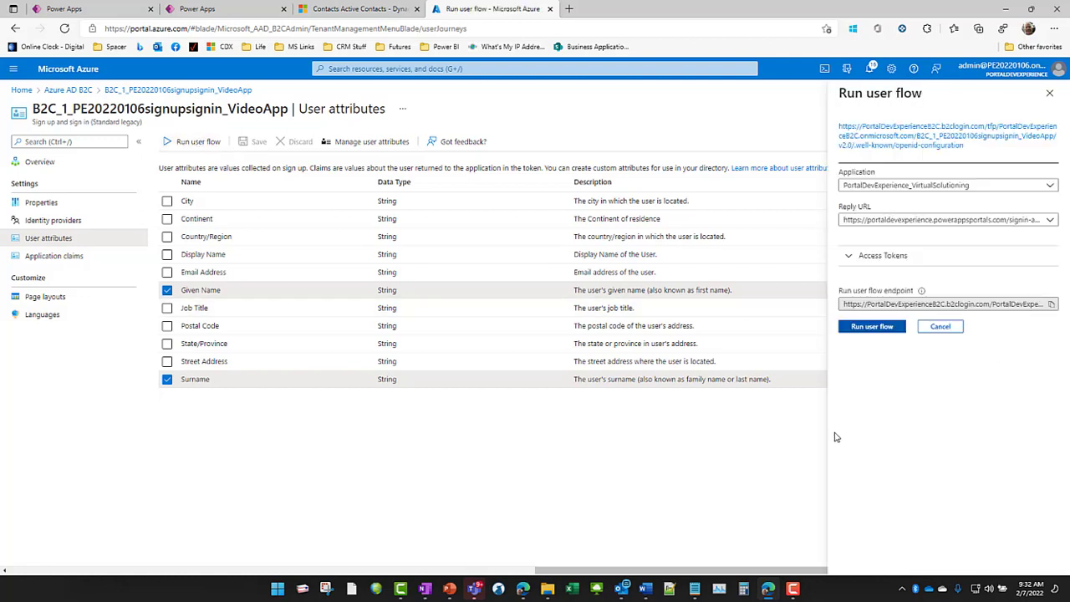
{"action": "left_click", "coordinate": [878, 327]}
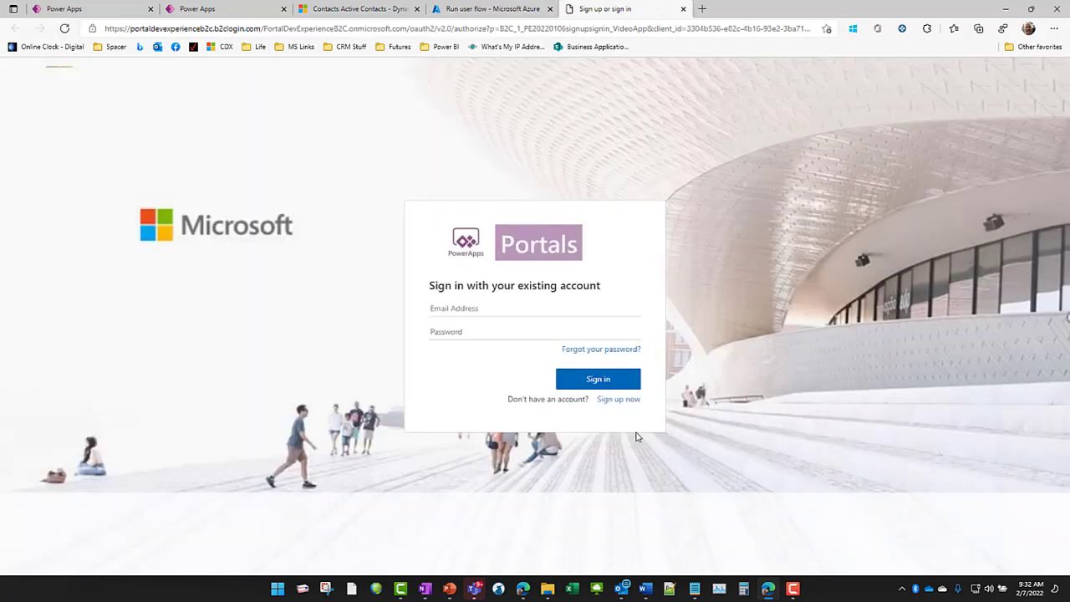
{"action": "left_click", "coordinate": [618, 401]}
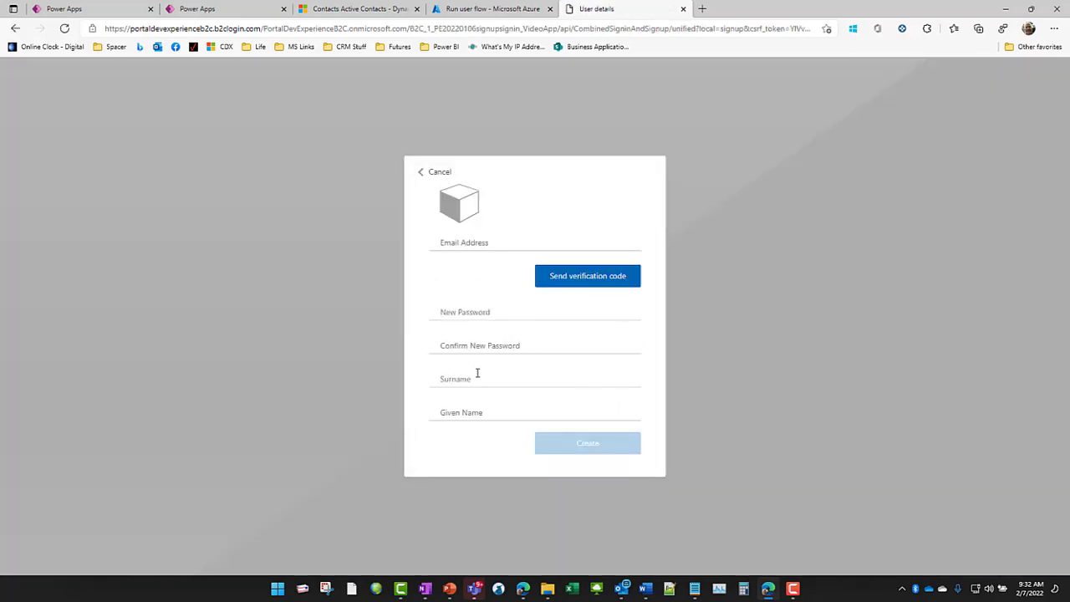
{"action": "left_click", "coordinate": [477, 377]}
{"action": "left_click", "coordinate": [483, 412]}
{"action": "left_click", "coordinate": [684, 10]}
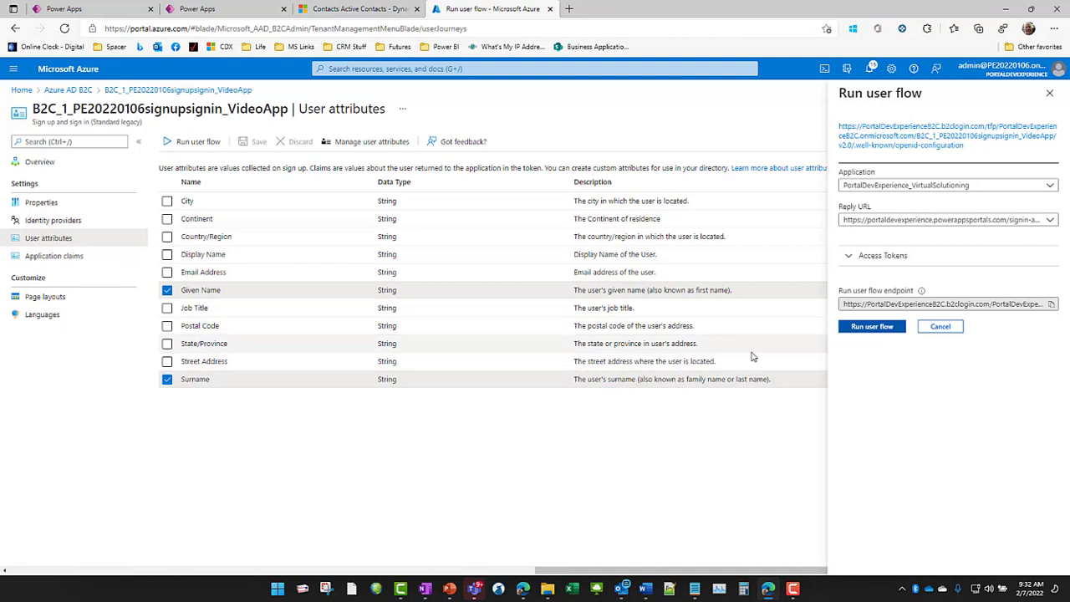
{"action": "left_click", "coordinate": [940, 327]}
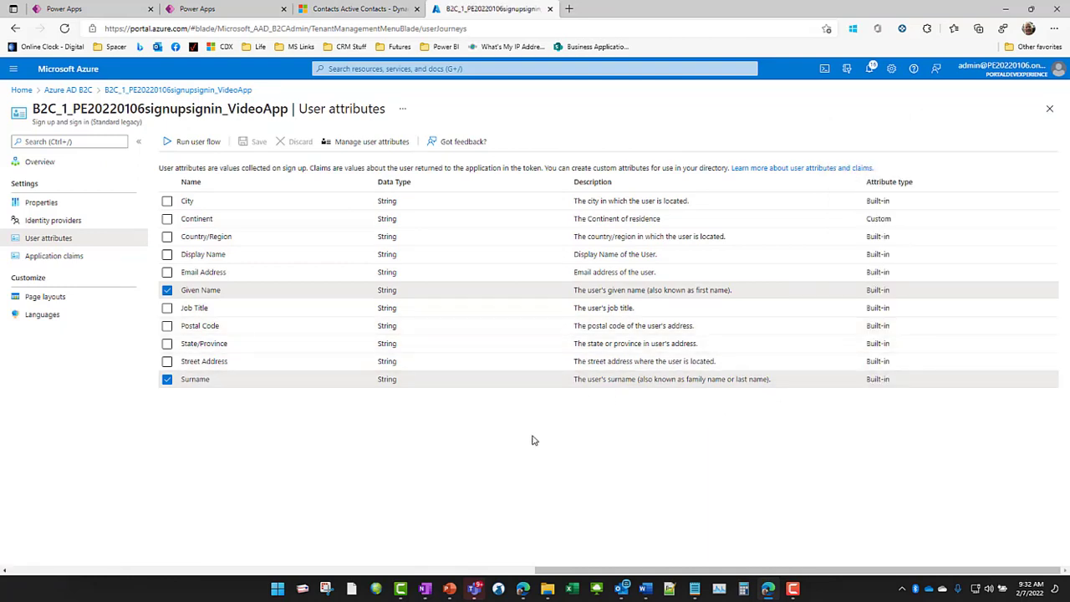
Tick Given Name and Surname in VideoApp's application claims, save, and open Run user flow
{"action": "left_click", "coordinate": [72, 259]}
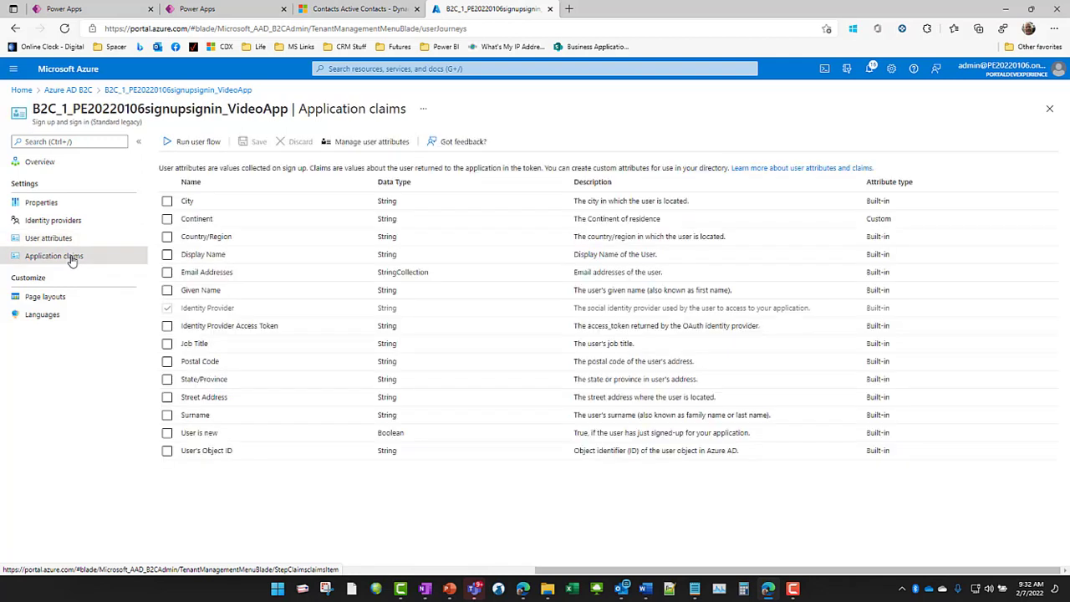
{"action": "left_click", "coordinate": [167, 290]}
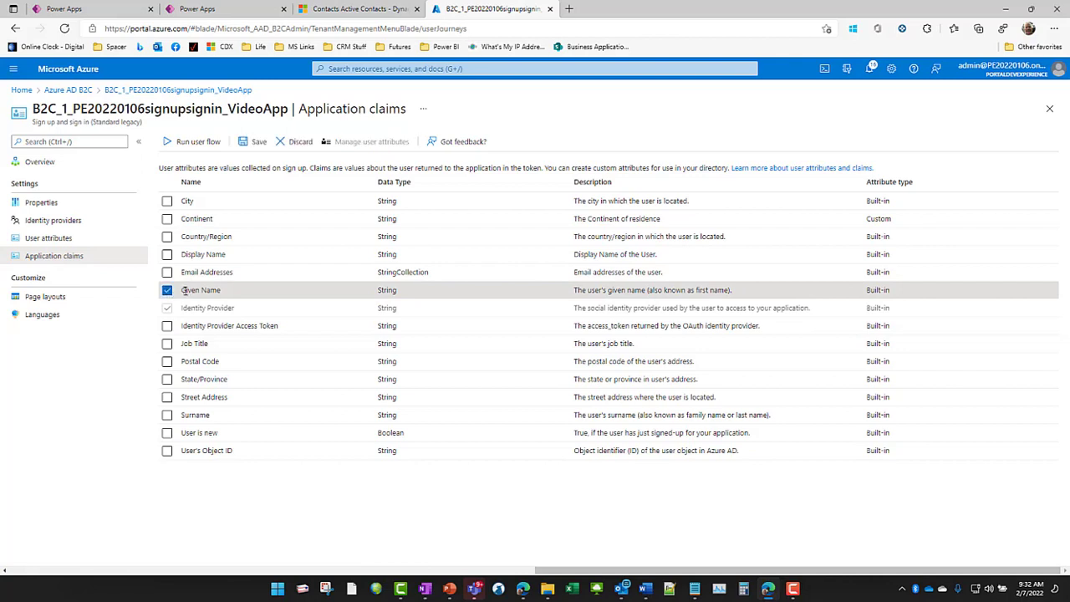
{"action": "left_click", "coordinate": [168, 415]}
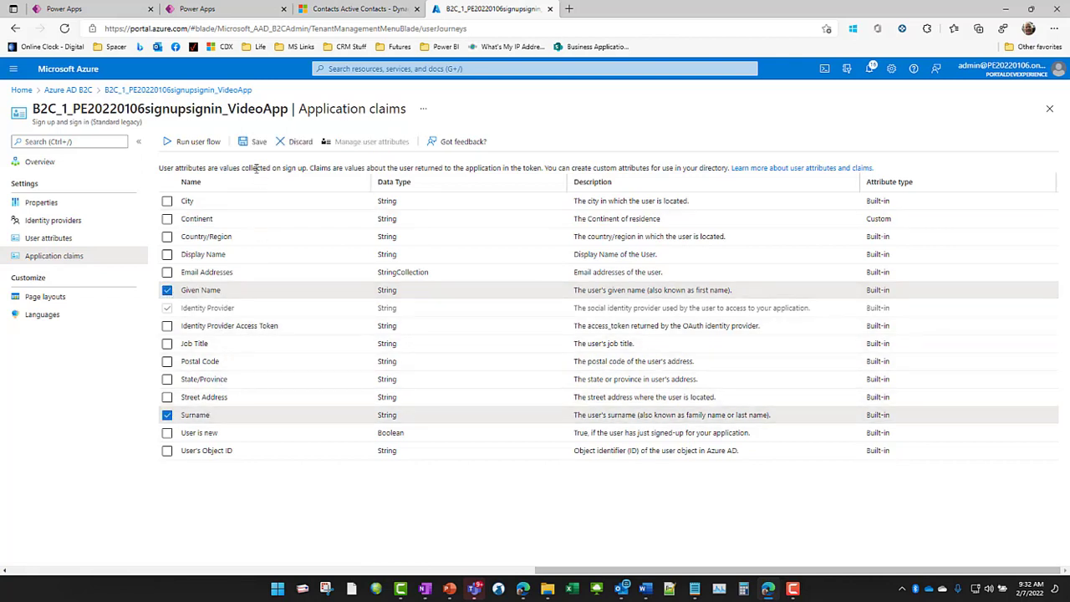
{"action": "left_click", "coordinate": [256, 142]}
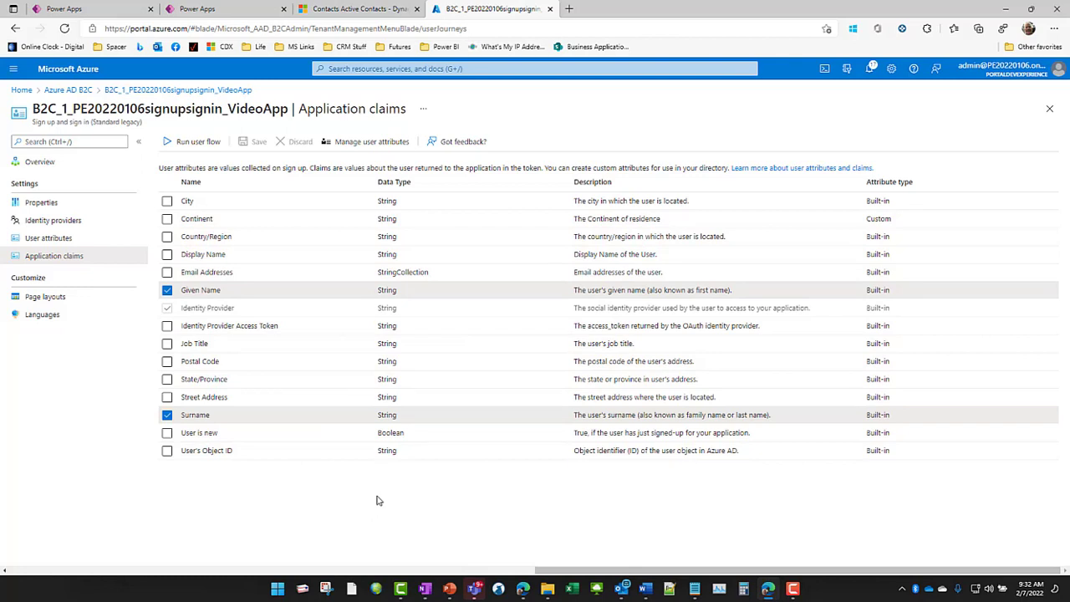
{"action": "left_click", "coordinate": [198, 142]}
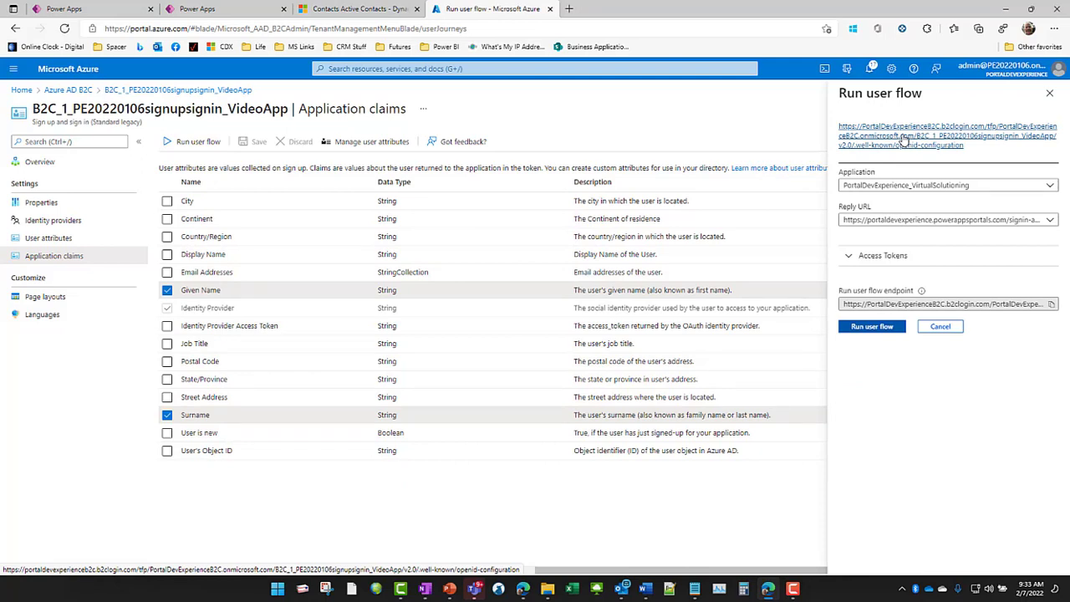
Open the flow's OpenID configuration document and copy its given_name and family_name claim lines
{"action": "left_click", "coordinate": [904, 139]}
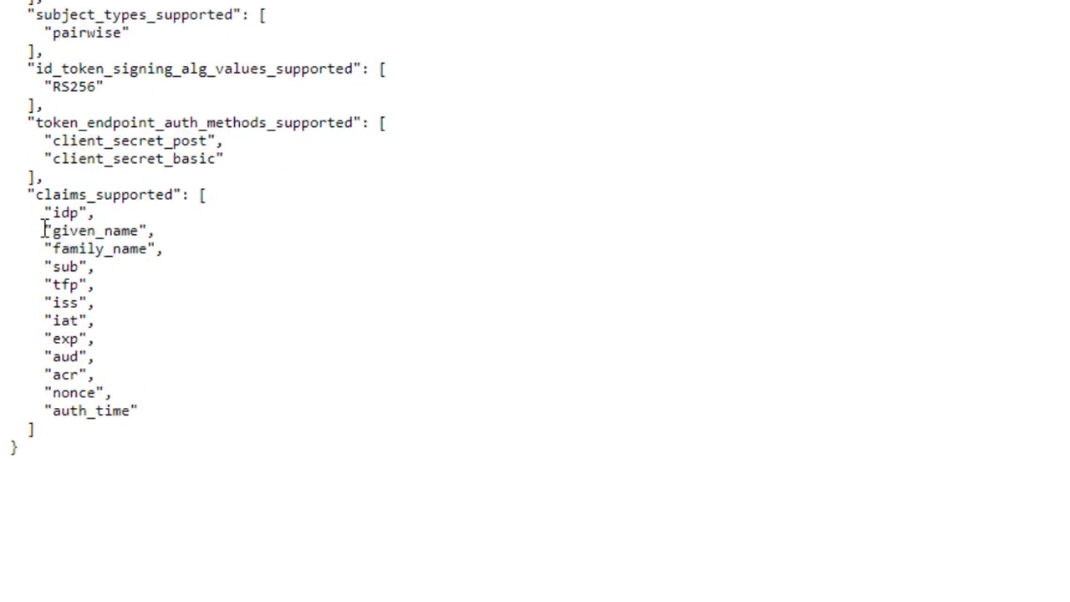
{"action": "left_click_drag", "start_coordinate": [46, 230], "coordinate": [185, 262]}
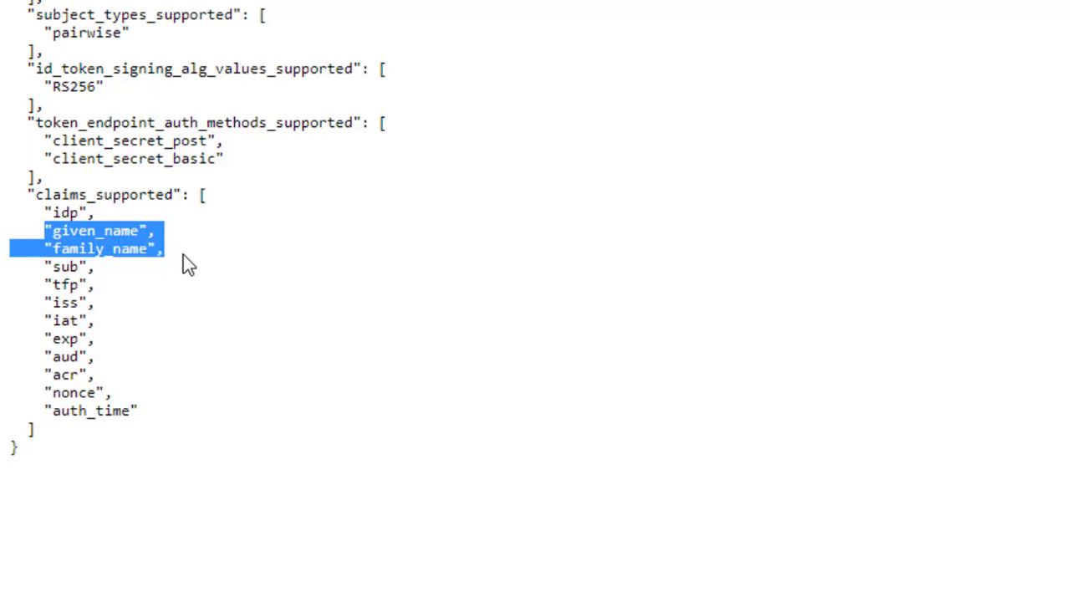
{"action": "right_click", "coordinate": [115, 240]}
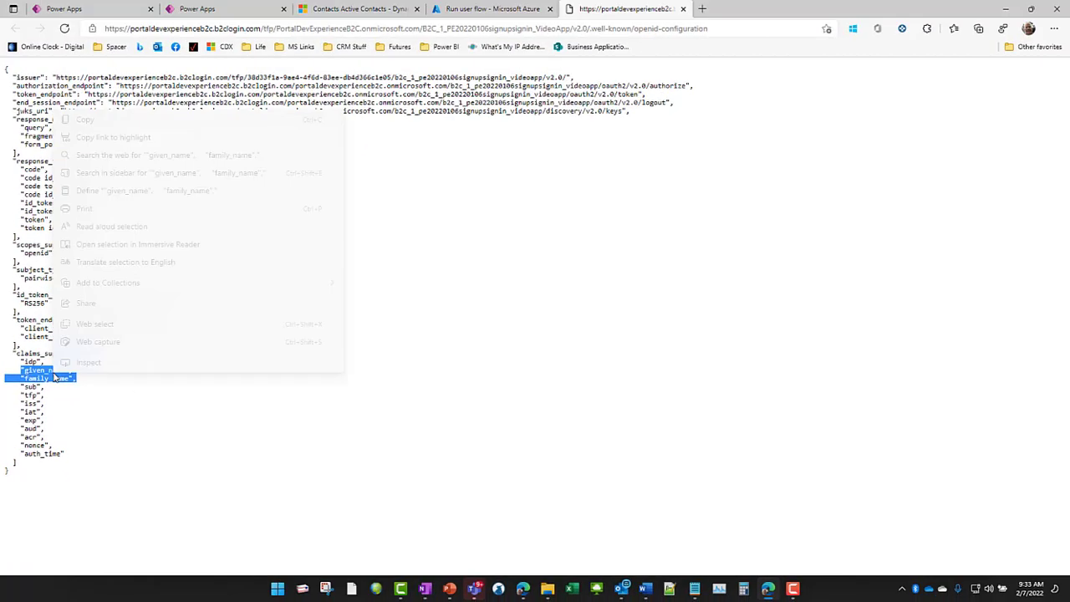
{"action": "left_click", "coordinate": [104, 124]}
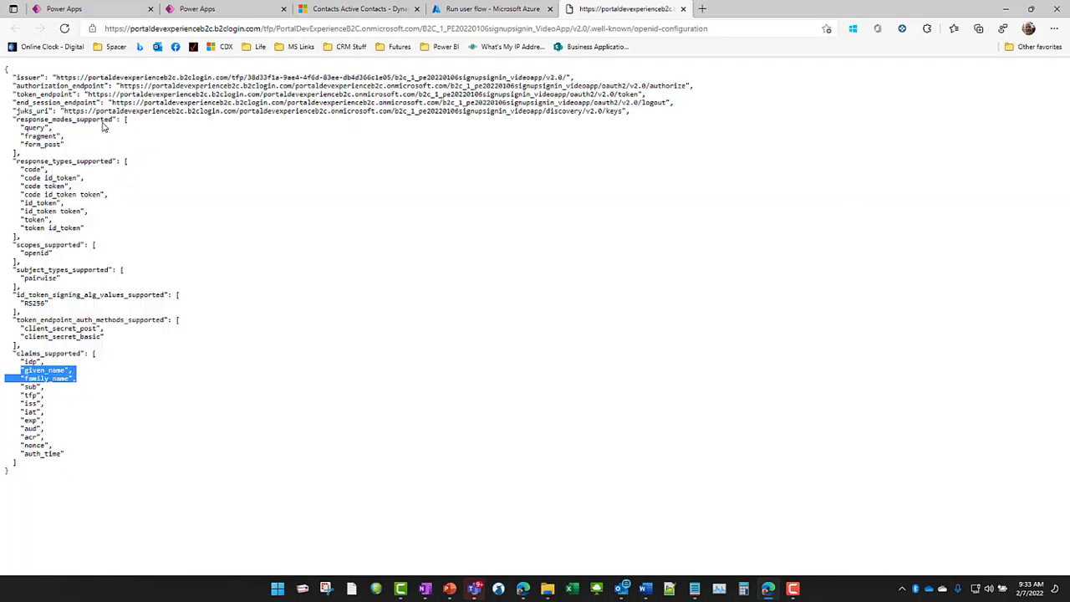
Replace the old Notepad notes with the header 'dataverse attribute = azure attribute'
{"action": "left_click", "coordinate": [694, 588]}
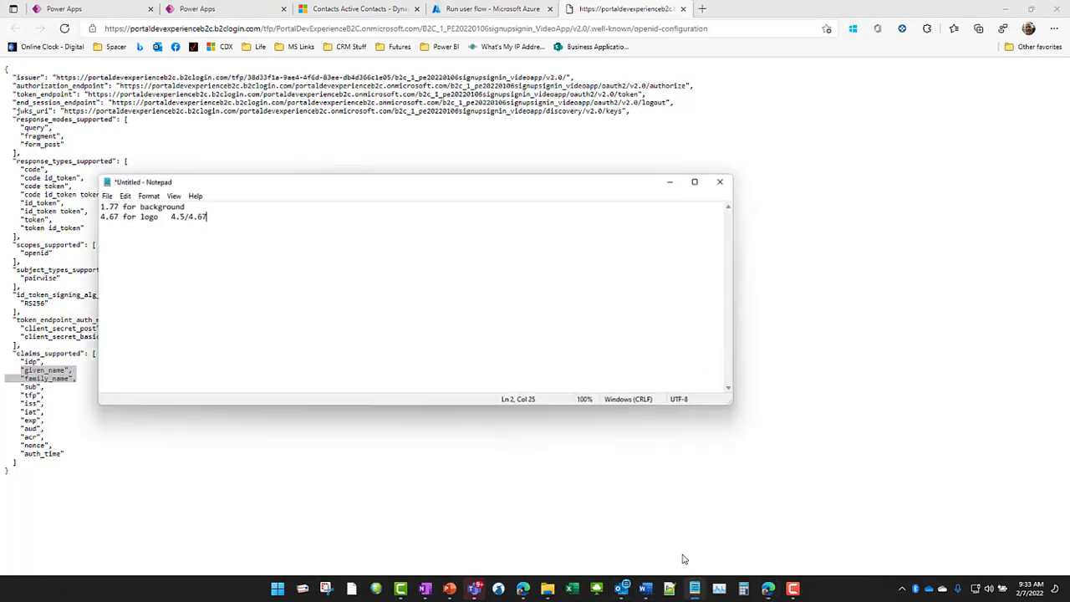
{"action": "left_click_drag", "start_coordinate": [215, 216], "coordinate": [97, 203]}
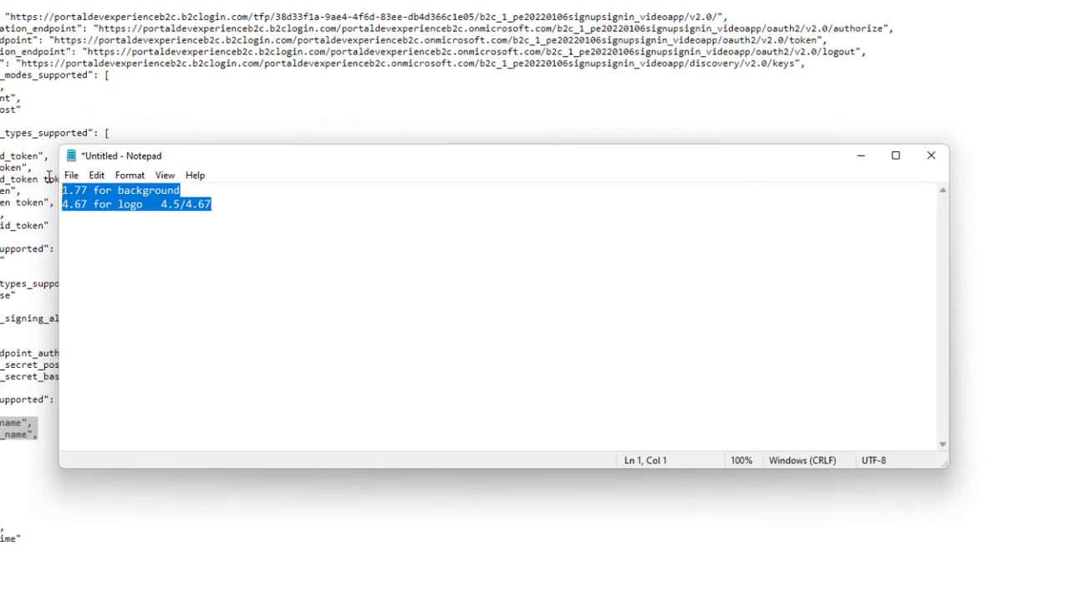
{"action": "key", "text": "Delete"}
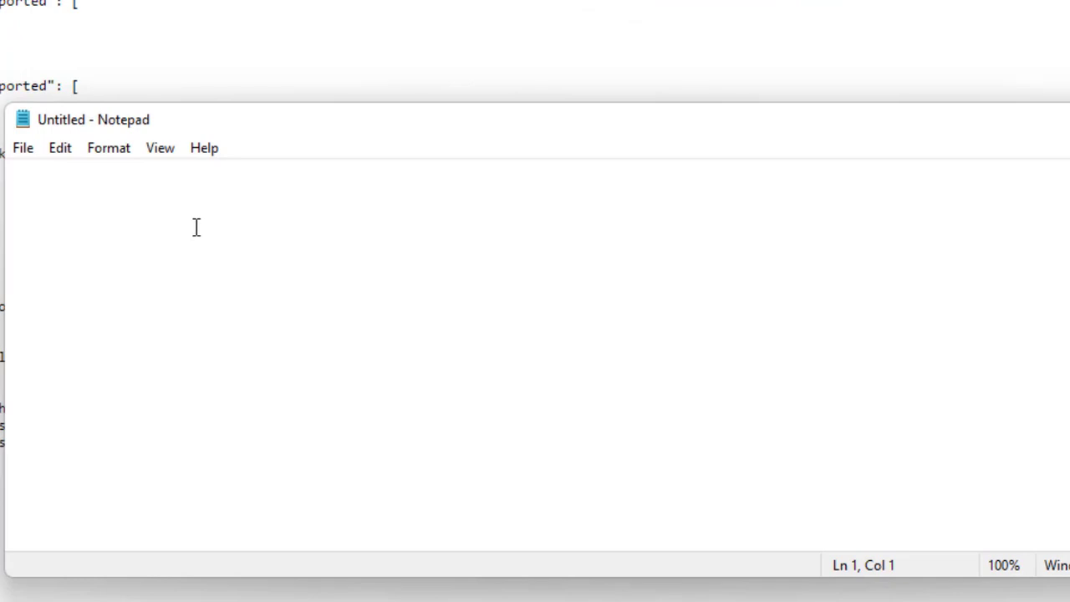
{"action": "type", "text": "dataver"}
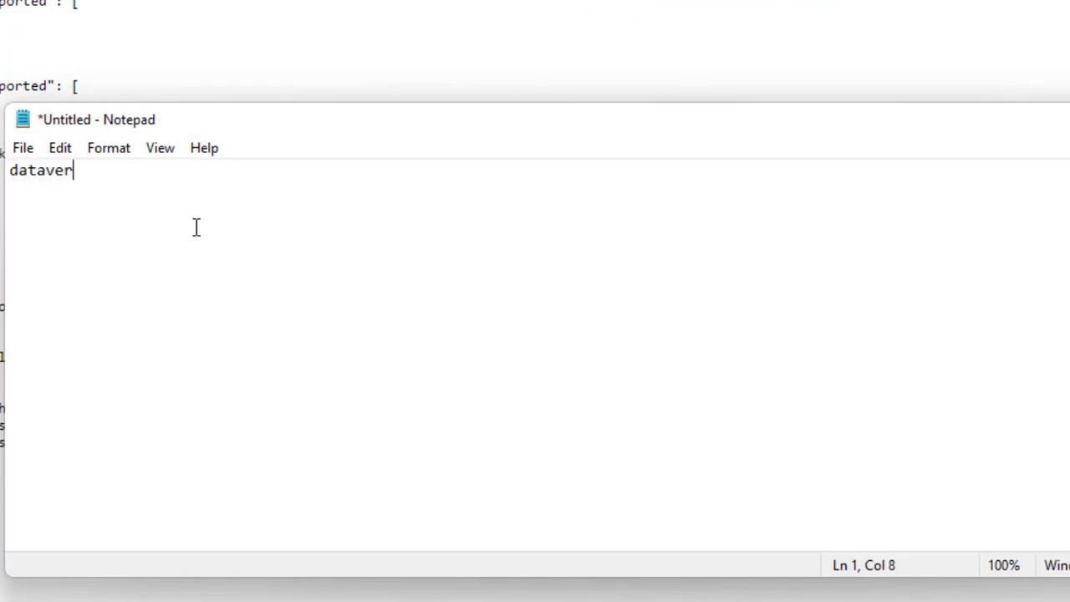
{"action": "type", "text": "se"}
{"action": "key", "text": "BackSpace"}
{"action": "type", "text": "se attribure"}
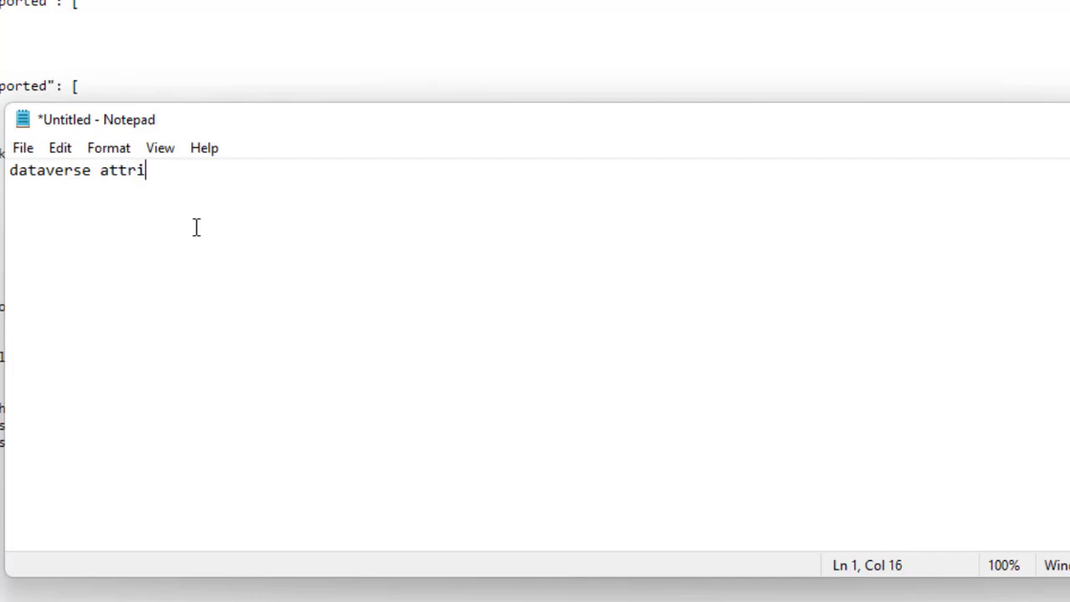
{"action": "key", "text": "BackSpace"}
{"action": "key", "text": "BackSpace"}
{"action": "type", "text": "te = azure "}
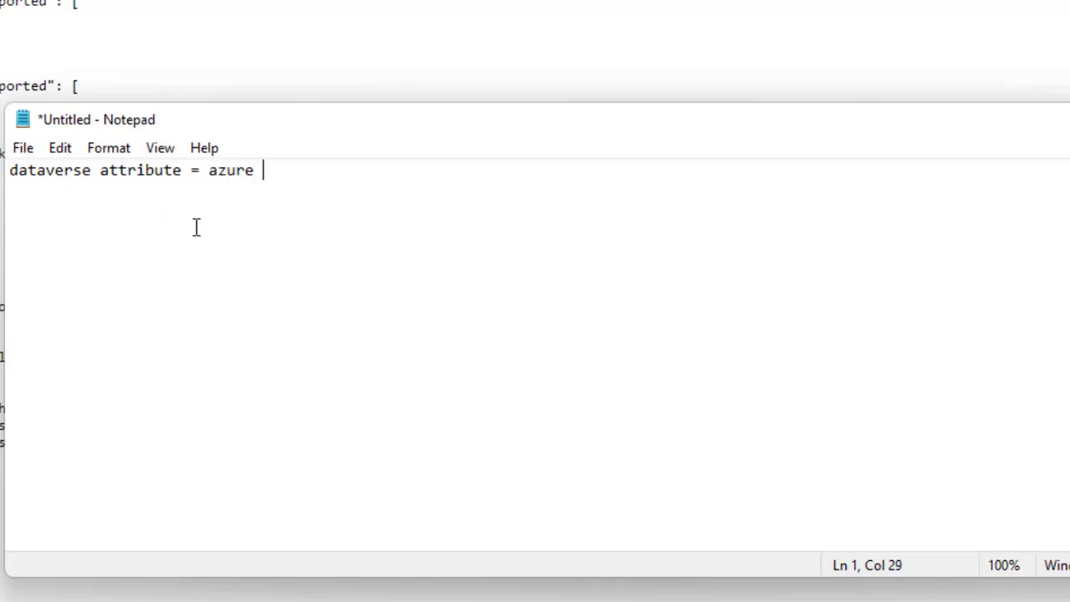
{"action": "type", "text": "att"}
{"action": "type", "text": "ibute"}
{"action": "key", "text": "Return"}
{"action": "key", "text": "Return"}
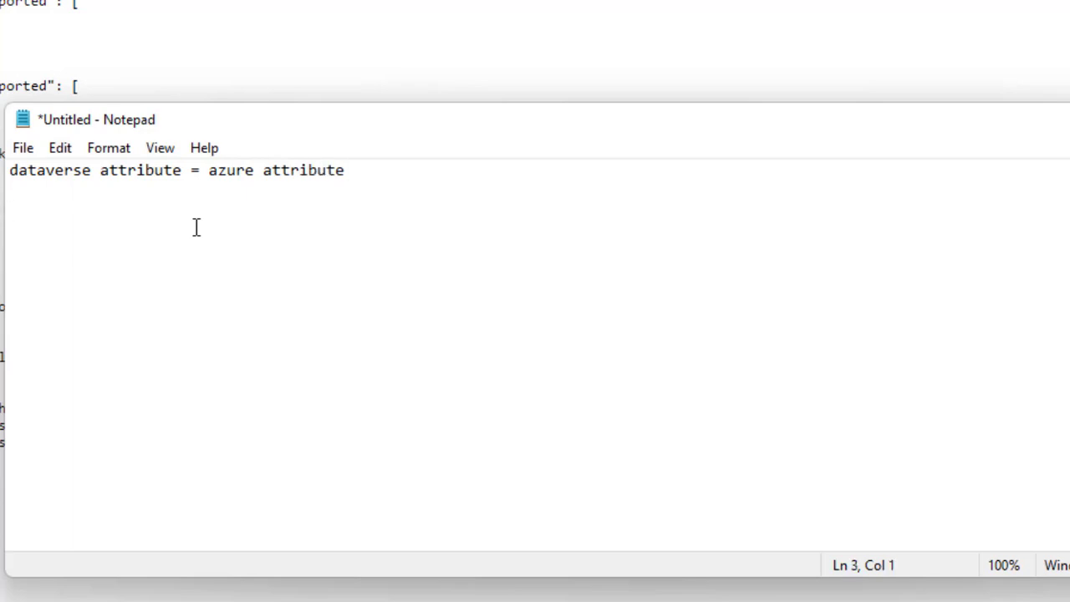
Paste the given_name and family_name claims below, removing their commas and indentation
{"action": "key", "text": "ctrl+v"}
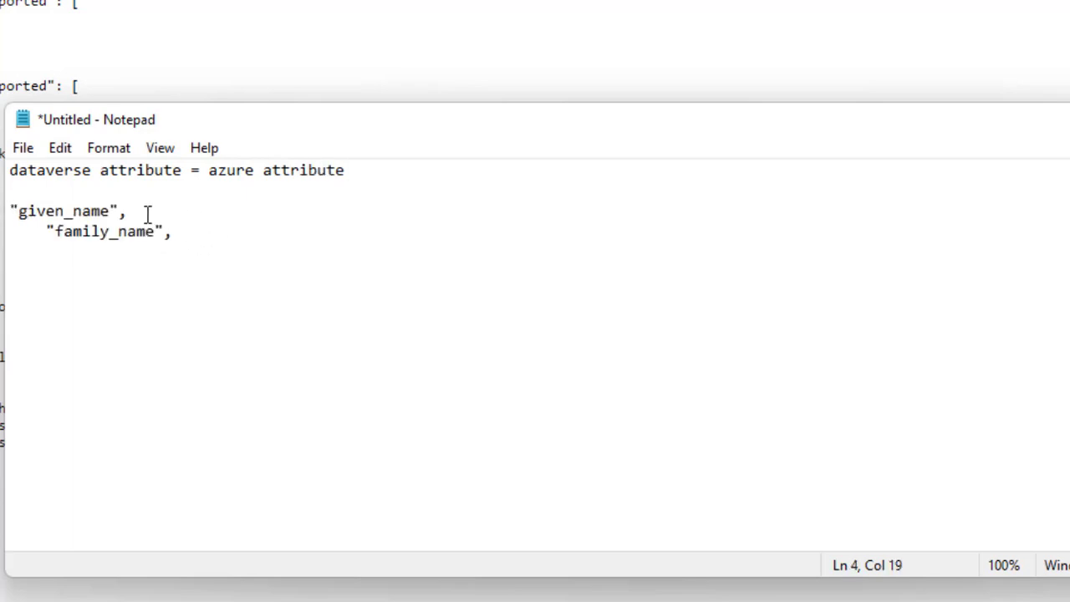
{"action": "left_click", "coordinate": [142, 214]}
{"action": "key", "text": "BackSpace"}
{"action": "left_click", "coordinate": [172, 232]}
{"action": "key", "text": "BackSpace"}
{"action": "left_click", "coordinate": [46, 232]}
{"action": "key", "text": "BackSpace"}
{"action": "key", "text": "BackSpace"}
{"action": "key", "text": "BackSpace"}
{"action": "key", "text": "BackSpace"}
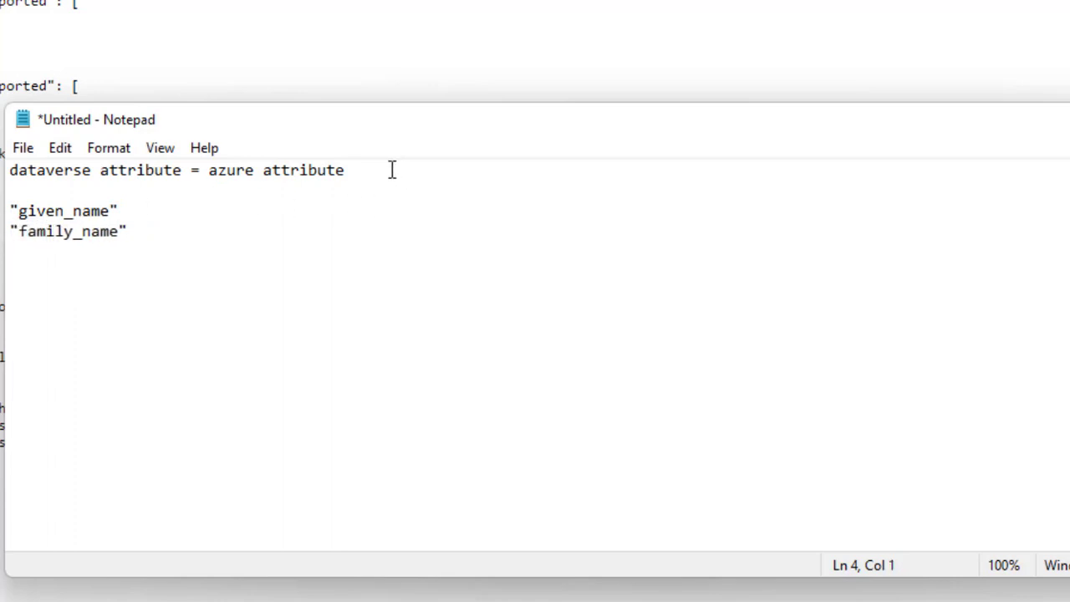
Turn the first claim line into 'First Name =given_name' without quotes
{"action": "left_click", "coordinate": [14, 203]}
{"action": "type", "text": "Last Nae"}
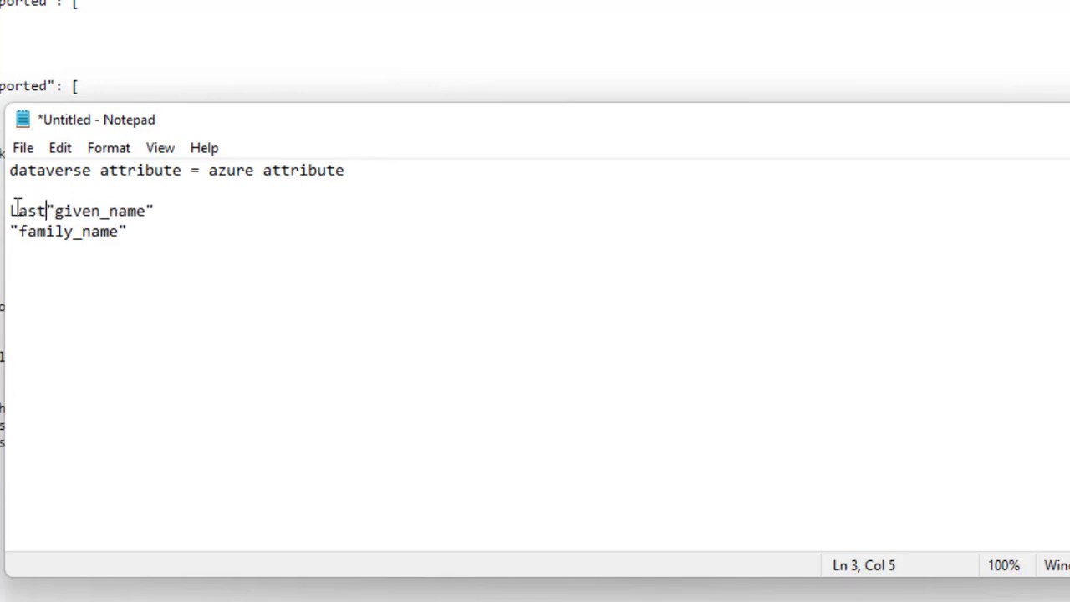
{"action": "key", "text": "BackSpace"}
{"action": "type", "text": "me "}
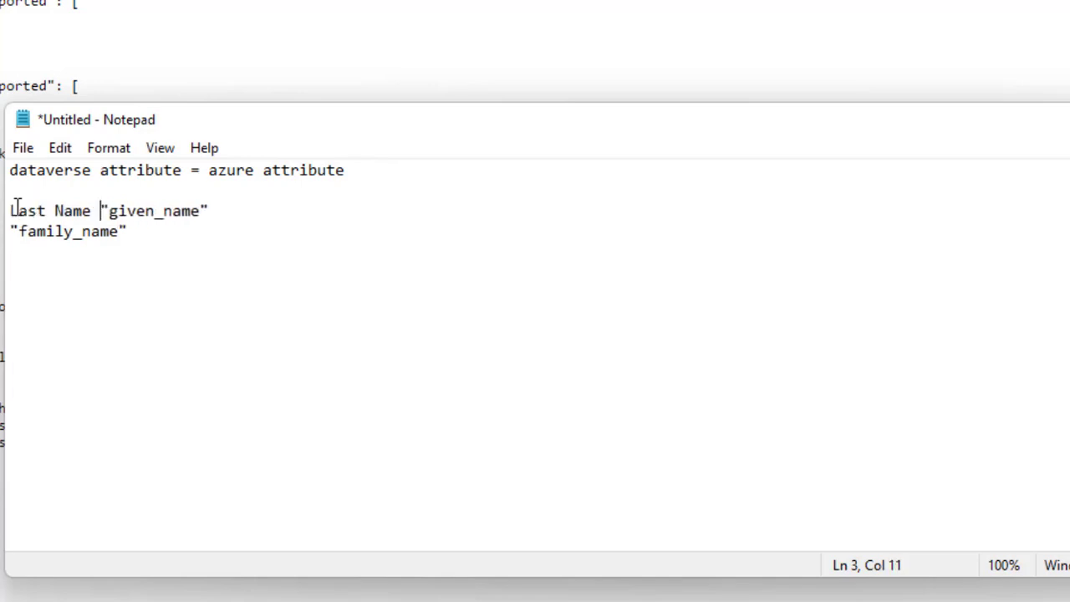
{"action": "type", "text": "="}
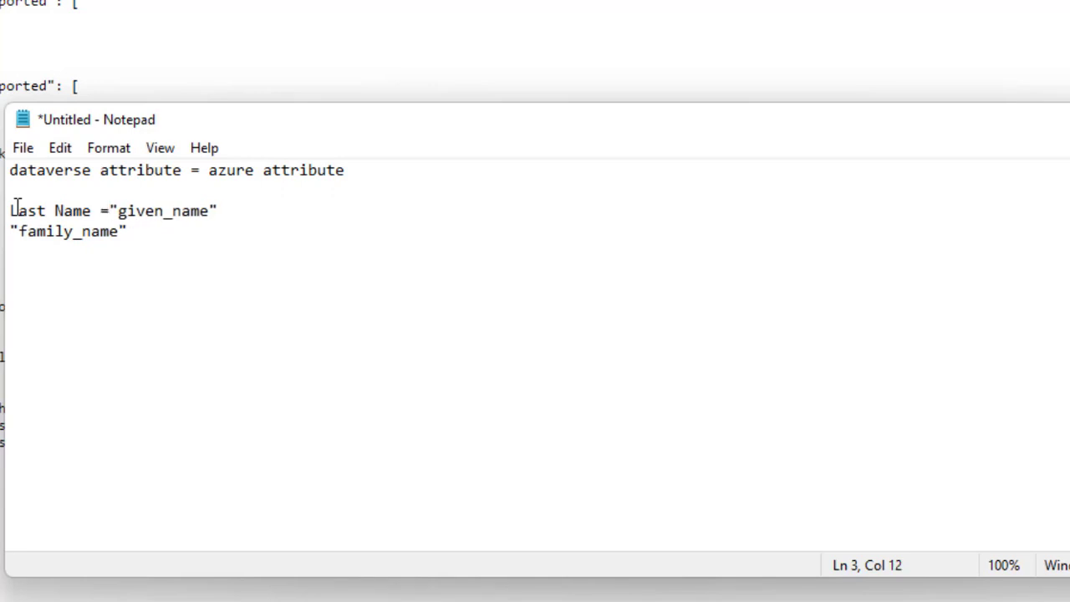
{"action": "key", "text": "Delete"}
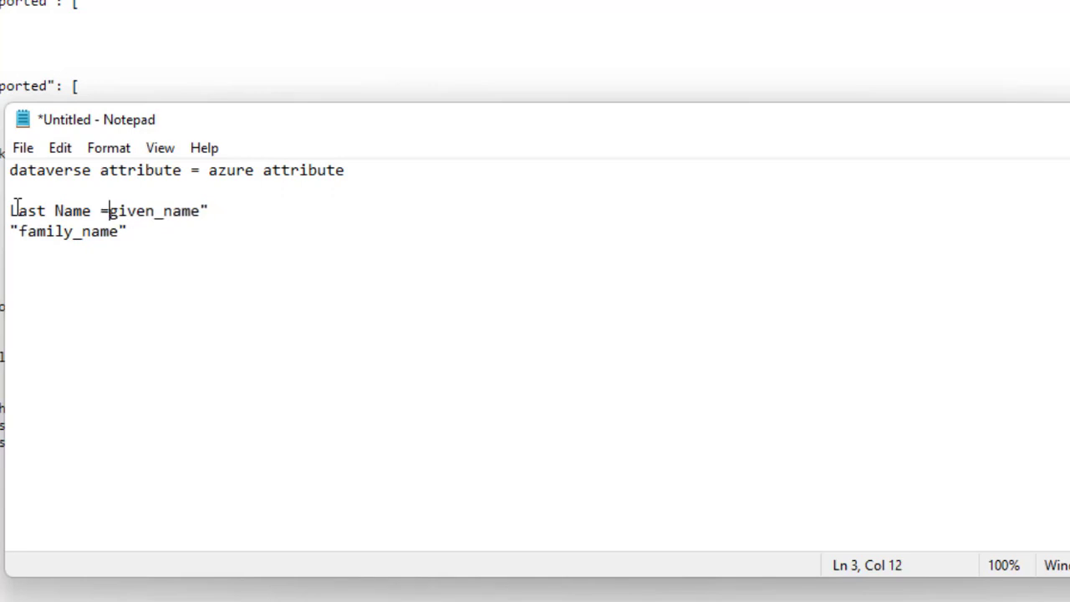
{"action": "left_click", "coordinate": [217, 210]}
{"action": "key", "text": "BackSpace"}
{"action": "left_click_drag", "start_coordinate": [48, 211], "coordinate": [9, 211]}
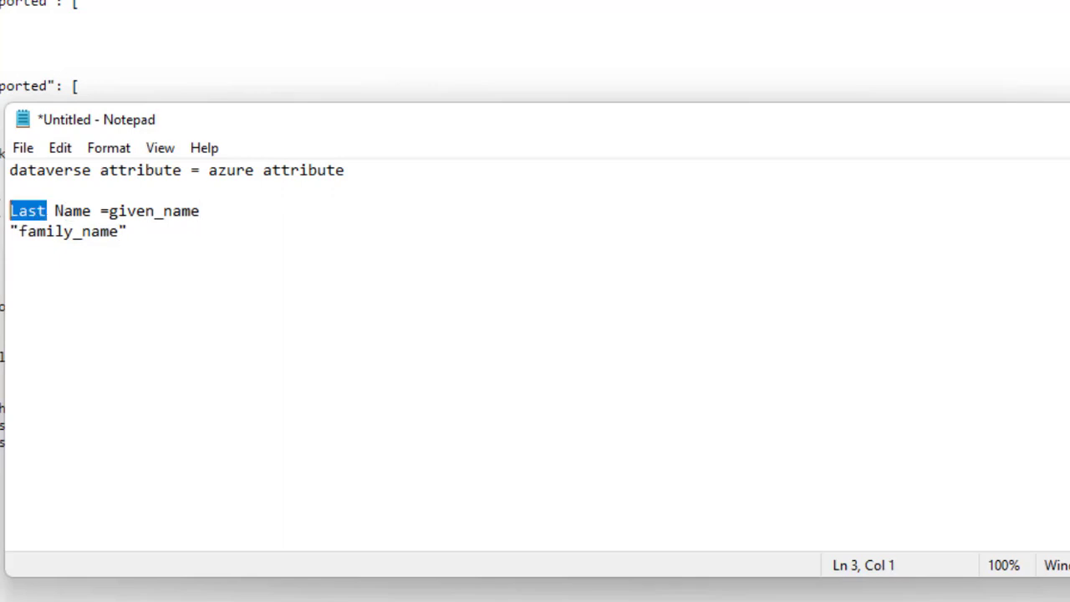
{"action": "type", "text": "First"}
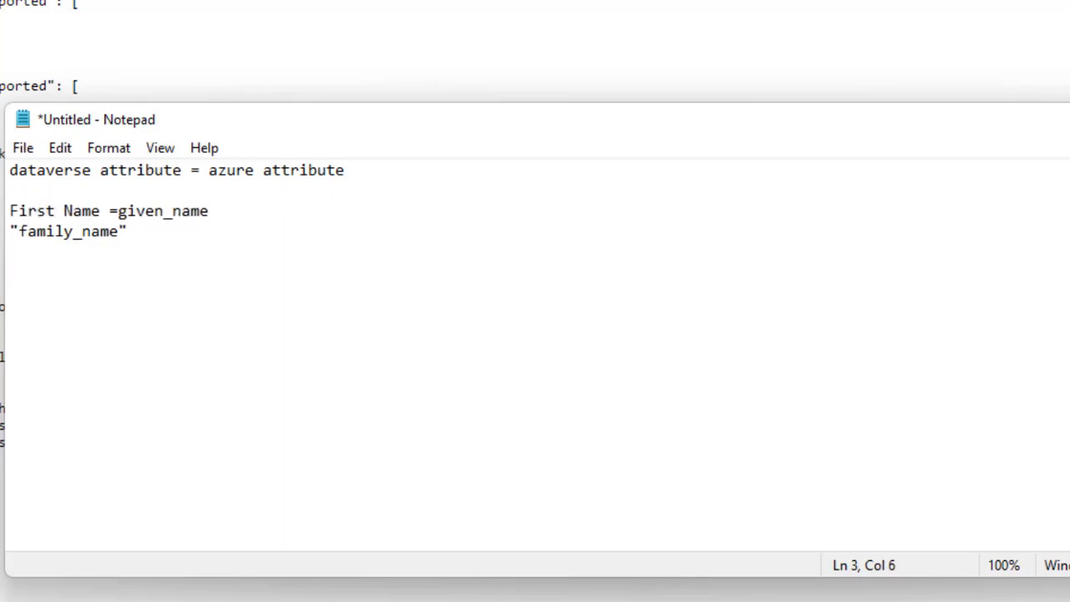
Turn the second claim line into 'Last Name =family_name' without quotes
{"action": "left_click", "coordinate": [8, 231]}
{"action": "type", "text": "ast"}
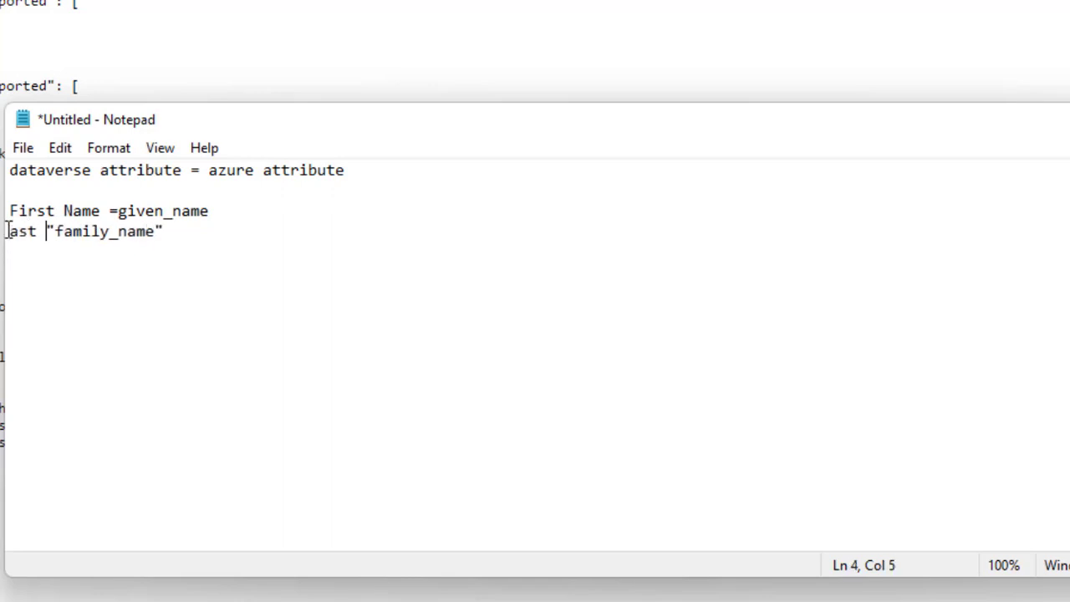
{"action": "key", "text": "BackSpace"}
{"action": "key", "text": "BackSpace"}
{"action": "key", "text": "BackSpace"}
{"action": "key", "text": "BackSpace"}
{"action": "type", "text": "Last Nae"}
{"action": "key", "text": "BackSpace"}
{"action": "type", "text": "me "}
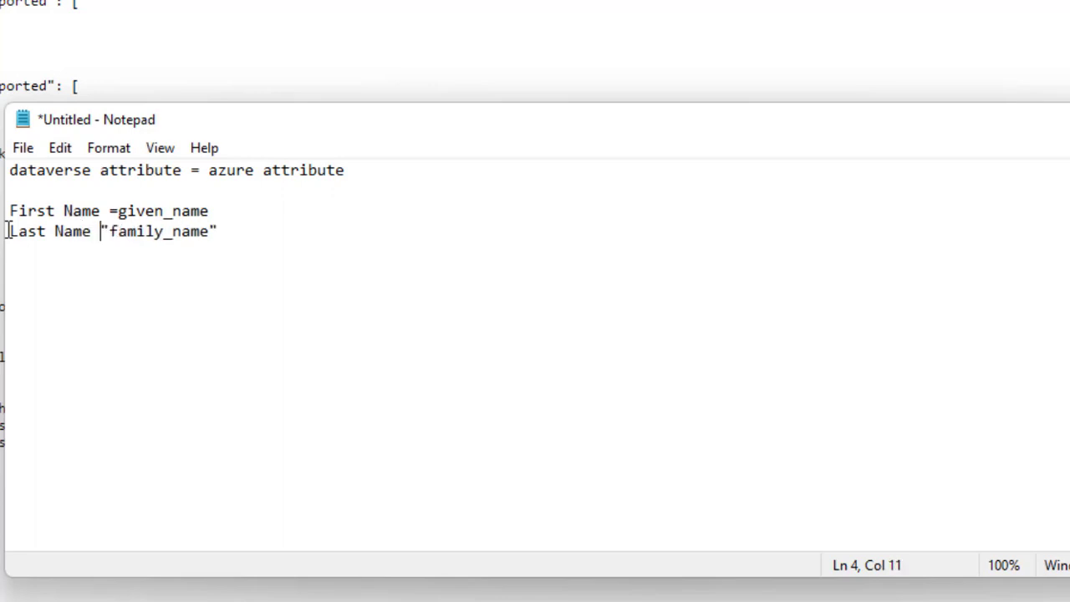
{"action": "type", "text": "-"}
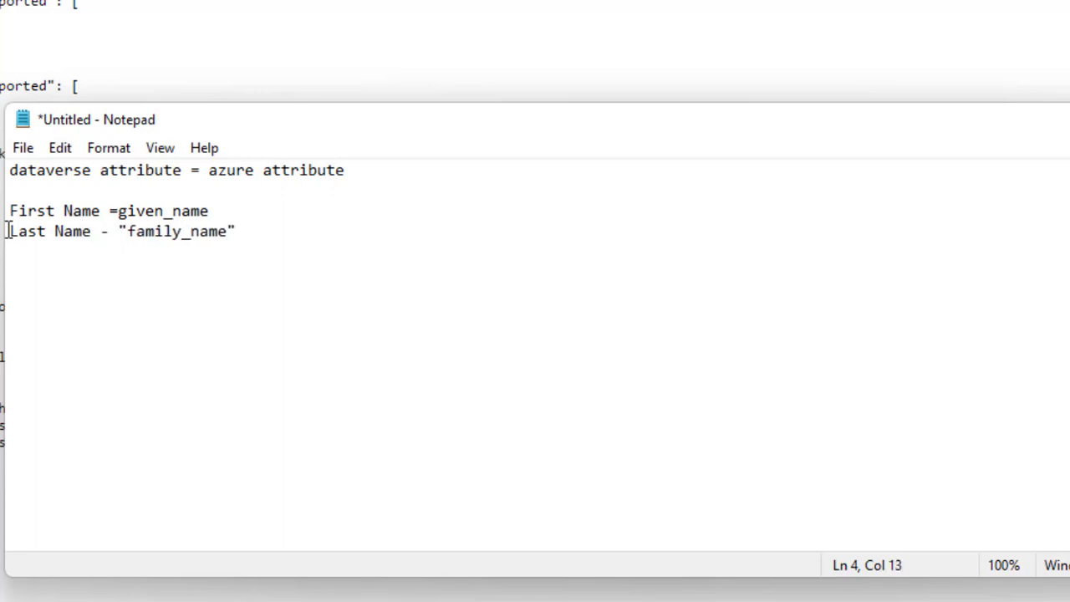
{"action": "key", "text": "BackSpace"}
{"action": "key", "text": "BackSpace"}
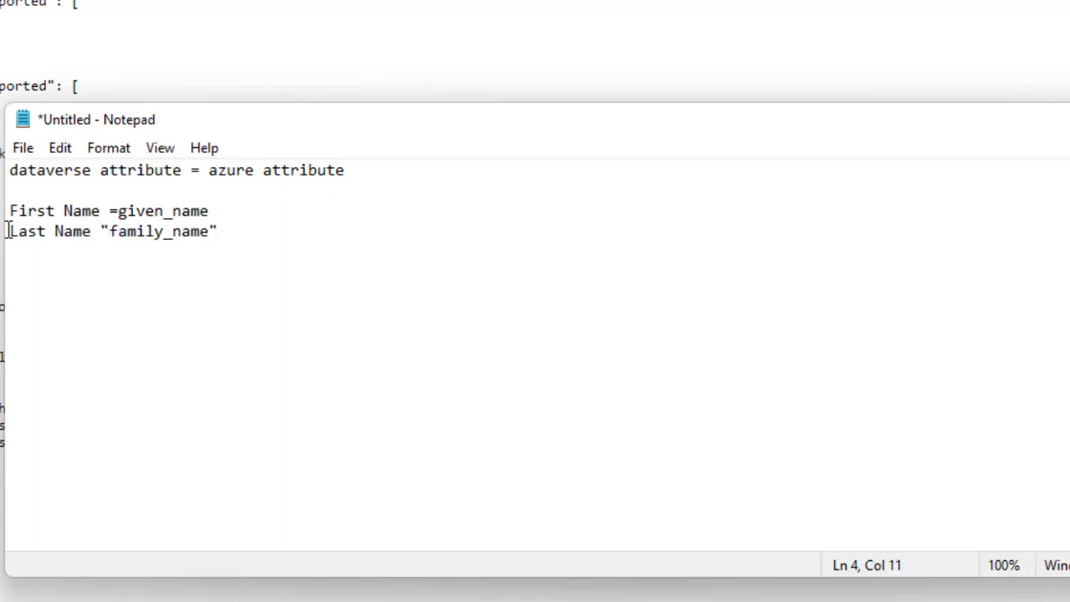
{"action": "type", "text": "="}
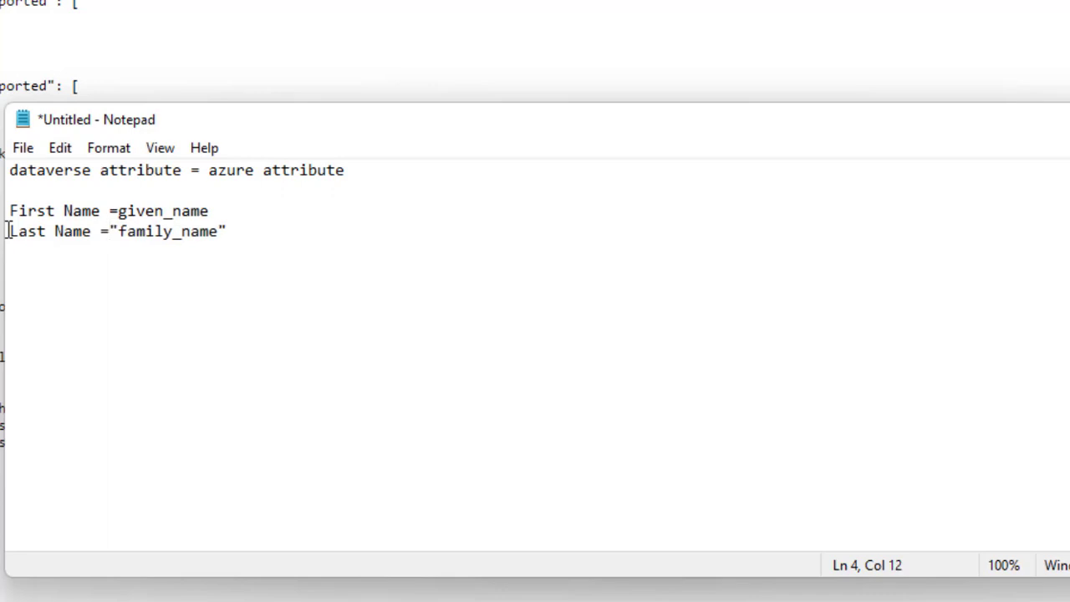
{"action": "key", "text": "Delete"}
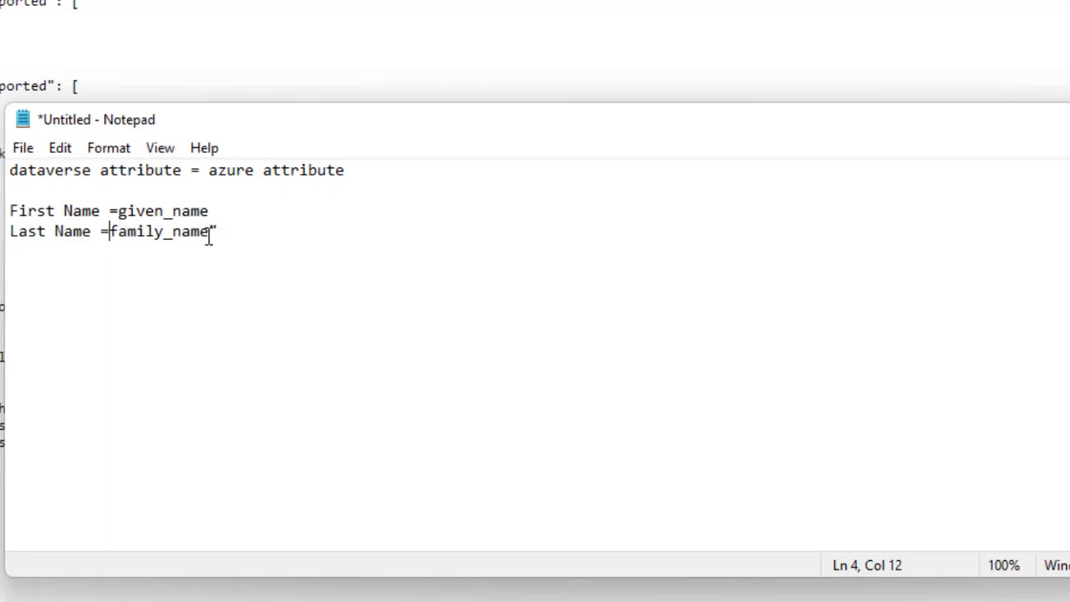
{"action": "left_click", "coordinate": [235, 229]}
{"action": "key", "text": "BackSpace"}
Open the Dataverse Contact table's columns and search them for 'last'
{"action": "left_click", "coordinate": [756, 30]}
{"action": "left_click", "coordinate": [206, 8]}
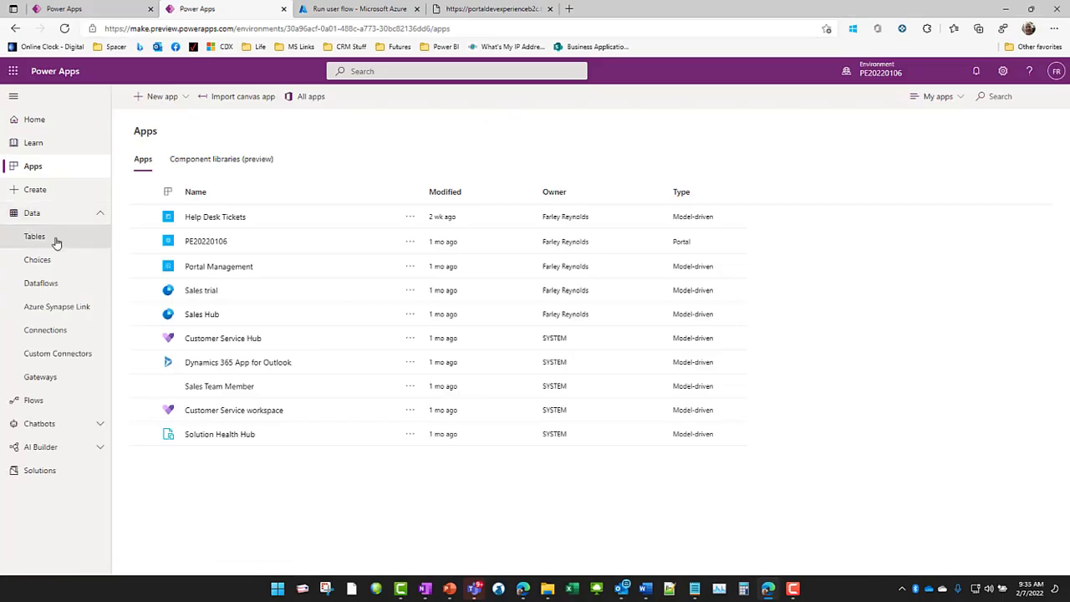
{"action": "left_click", "coordinate": [55, 241]}
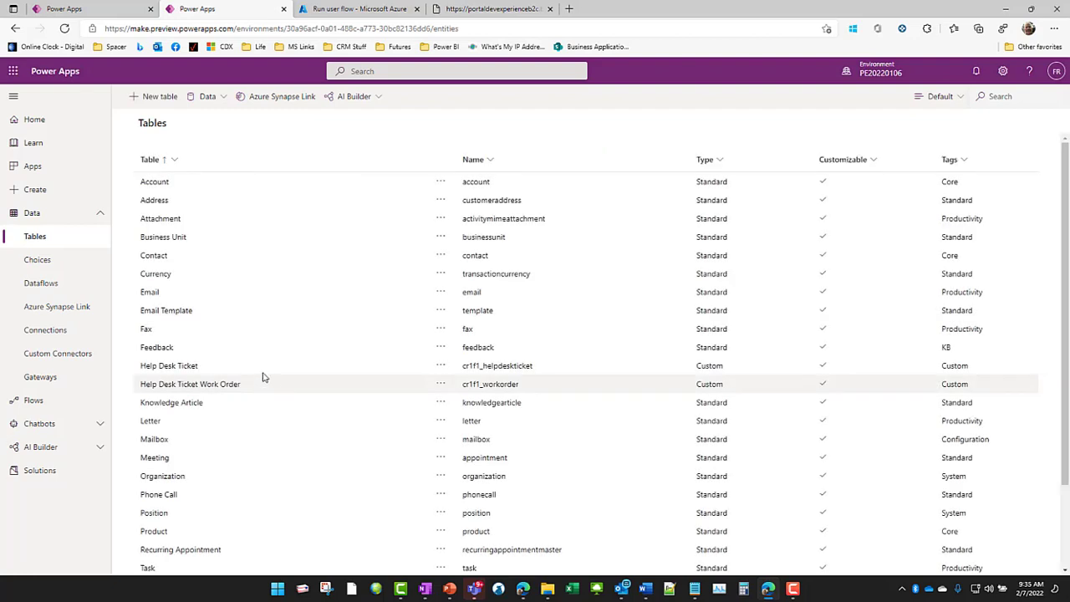
{"action": "left_click", "coordinate": [154, 258]}
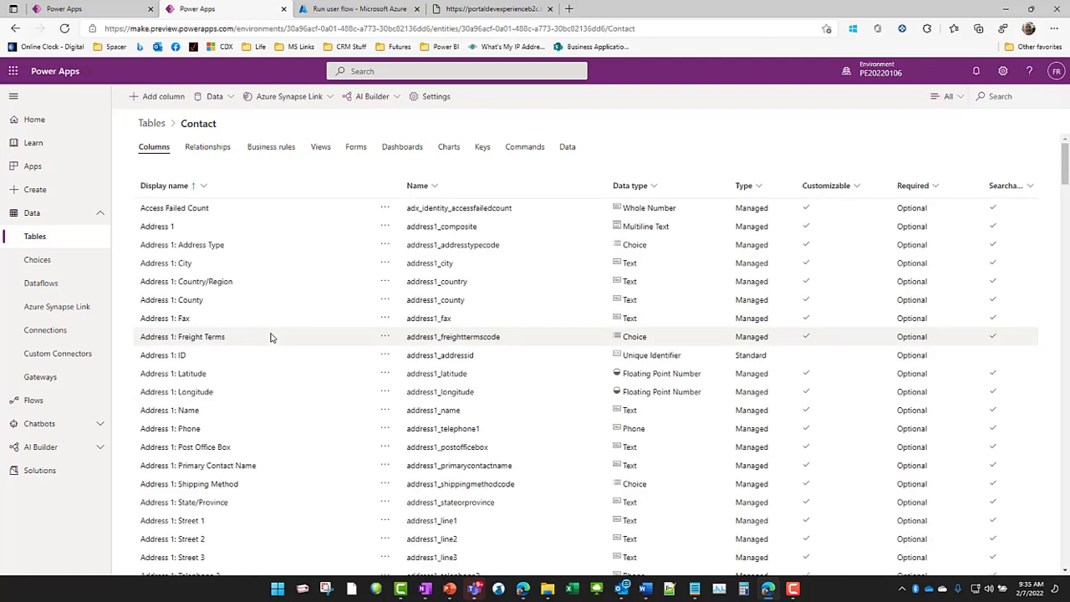
{"action": "scroll", "coordinate": [298, 363], "scroll_direction": "down", "scroll_amount": 8}
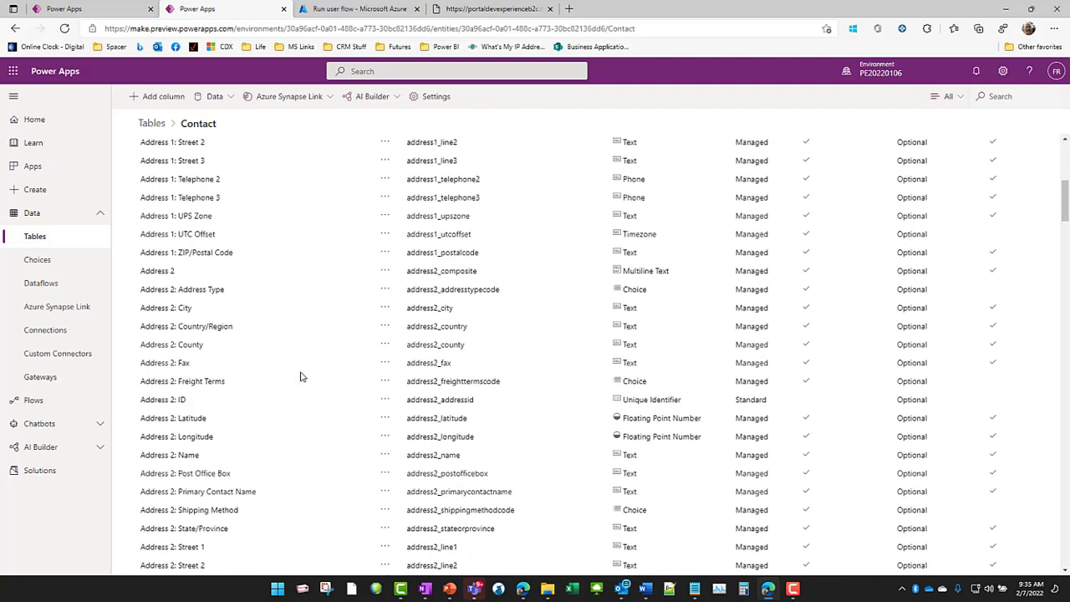
{"action": "scroll", "coordinate": [974, 134], "scroll_direction": "up", "scroll_amount": 4}
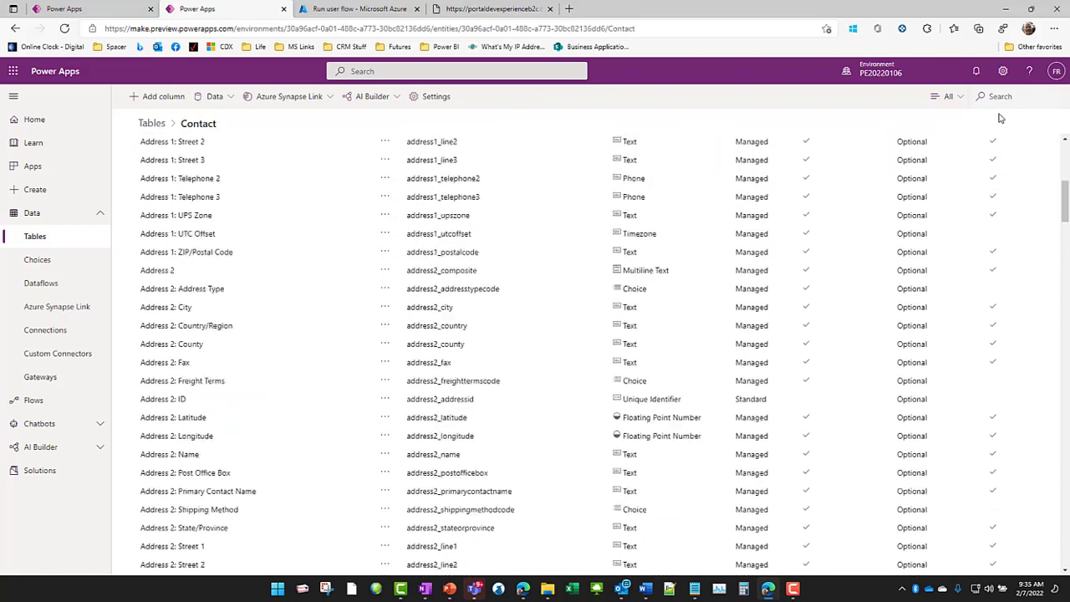
{"action": "left_click", "coordinate": [1012, 95]}
{"action": "type", "text": "j"}
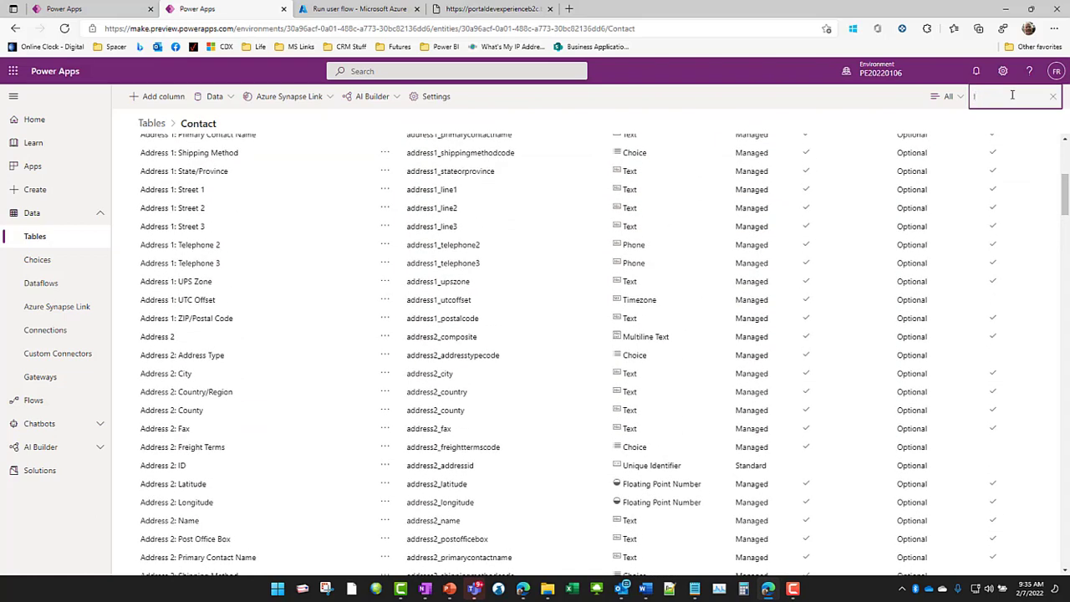
{"action": "type", "text": "ast"}
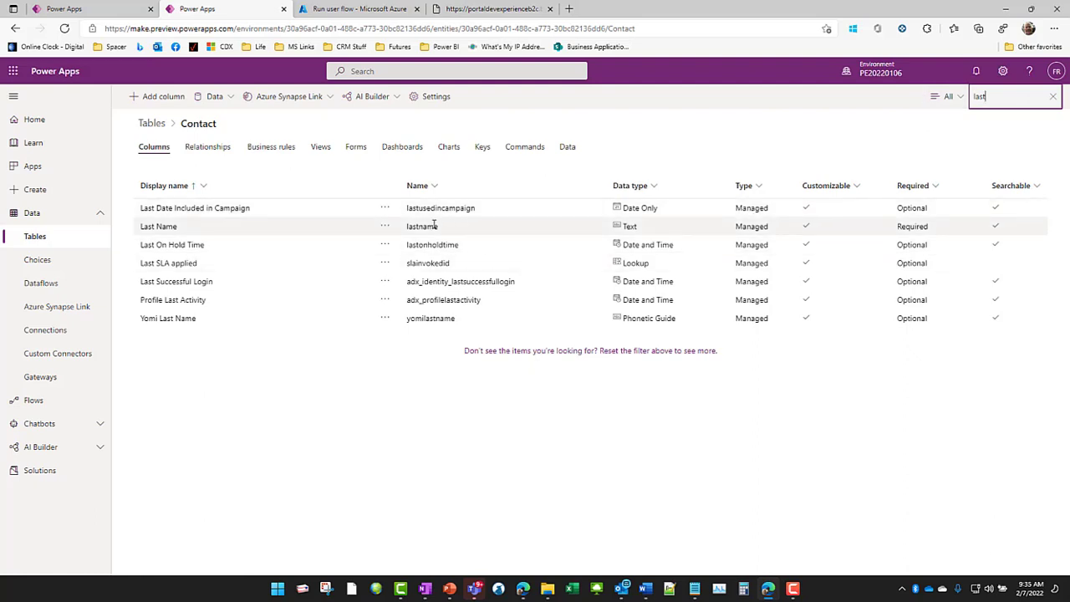
Copy the lastname column name into the notes as the mapping label, spacing the lines apart
{"action": "left_click_drag", "start_coordinate": [441, 231], "coordinate": [407, 227]}
{"action": "key", "text": "ctrl+c"}
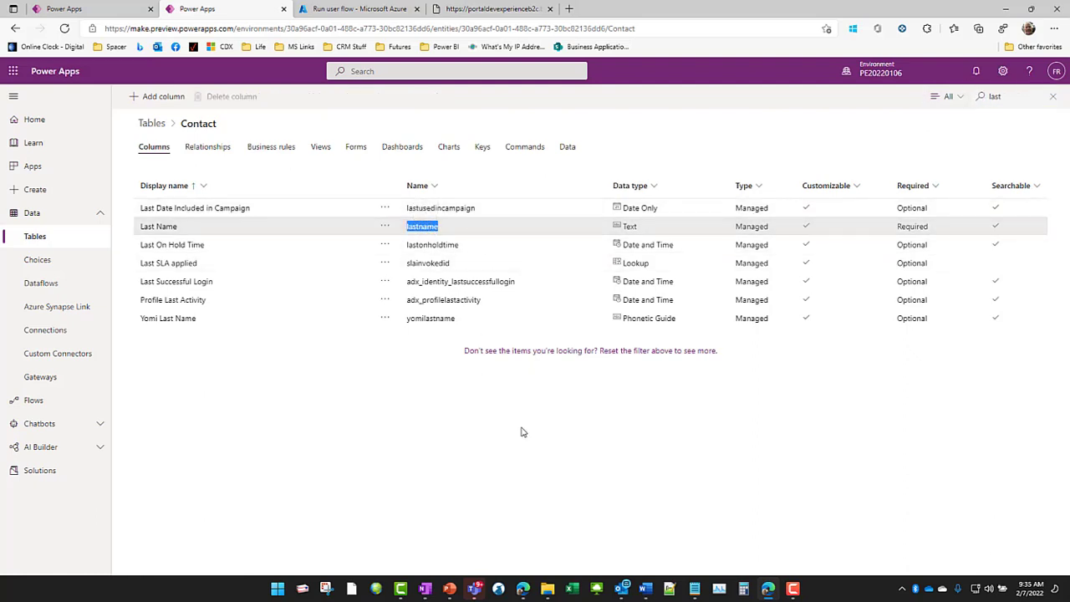
{"action": "left_click", "coordinate": [694, 589]}
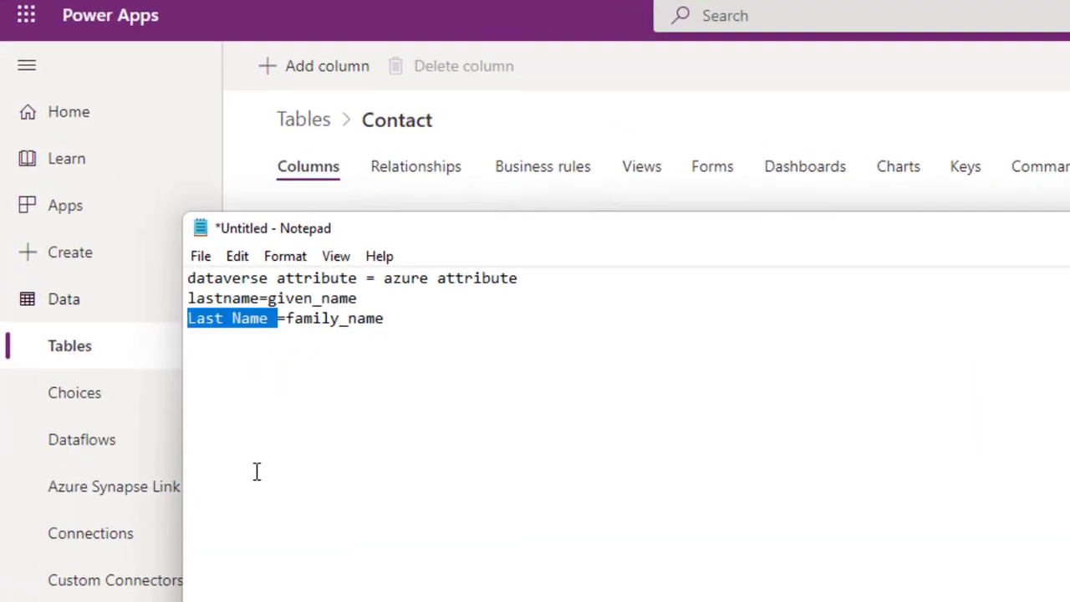
{"action": "key", "text": "ctrl+v"}
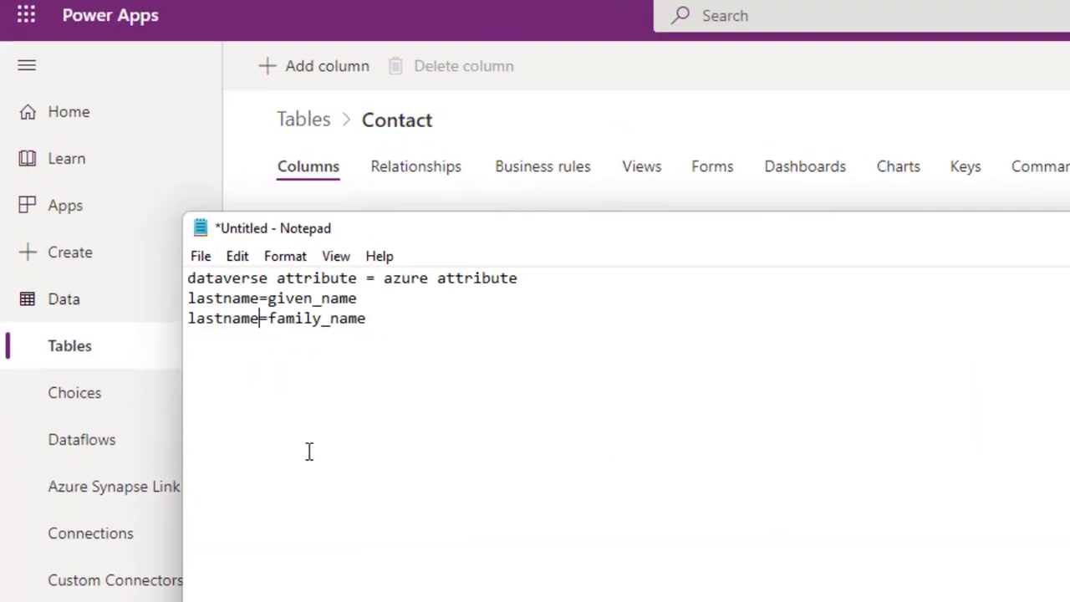
{"action": "left_click", "coordinate": [189, 319]}
{"action": "key", "text": "Return"}
{"action": "key", "text": "Return"}
{"action": "key", "text": "Return"}
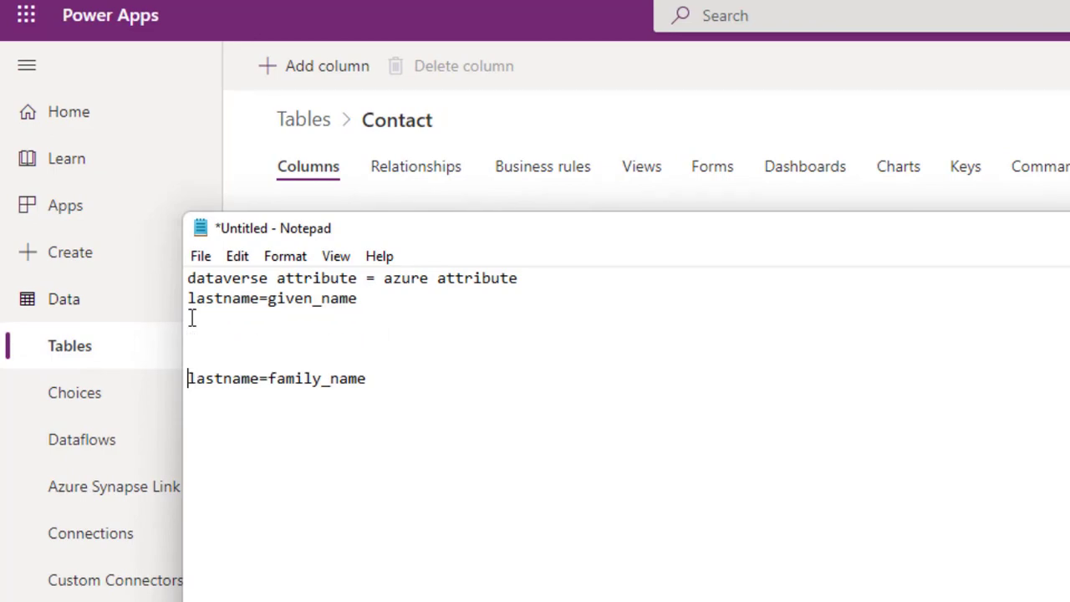
{"action": "left_click_drag", "start_coordinate": [241, 380], "coordinate": [198, 381]}
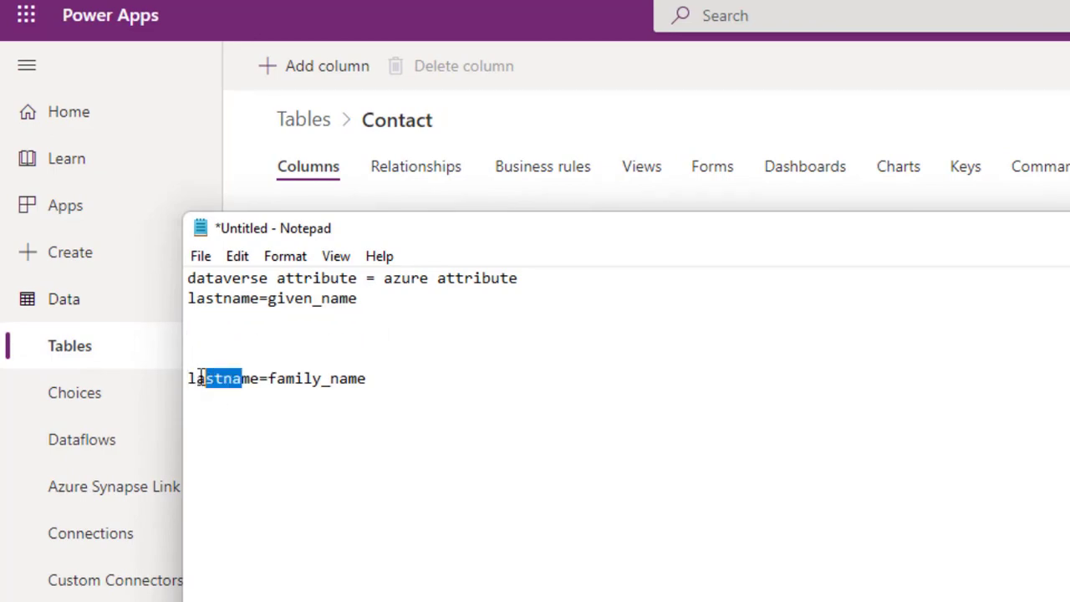
{"action": "left_click_drag", "start_coordinate": [295, 381], "coordinate": [340, 380]}
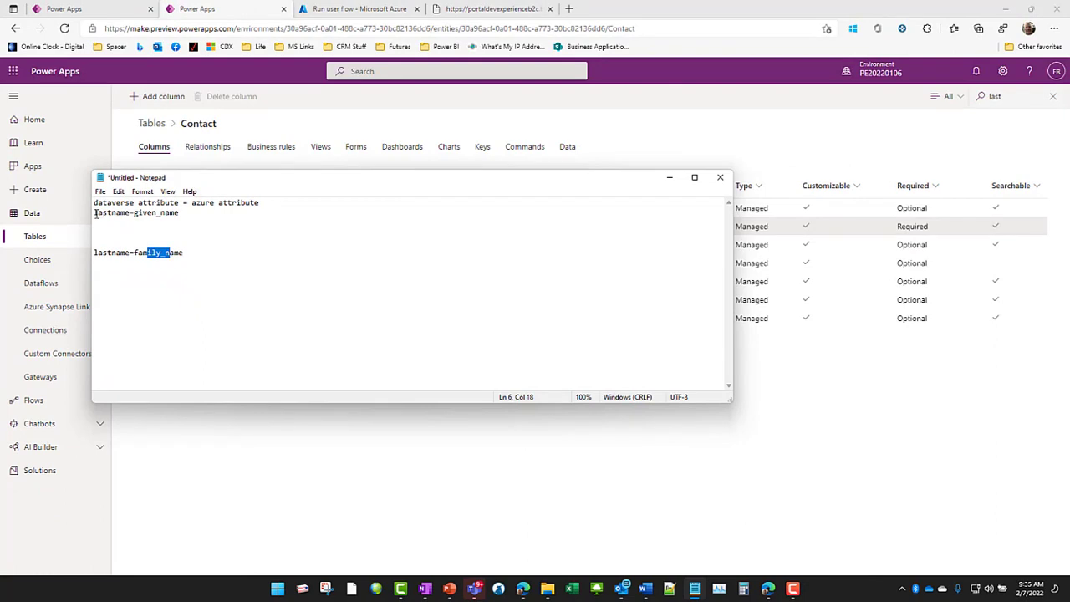
{"action": "left_click", "coordinate": [94, 213]}
{"action": "key", "text": "Return"}
{"action": "key", "text": "Return"}
{"action": "key", "text": "Return"}
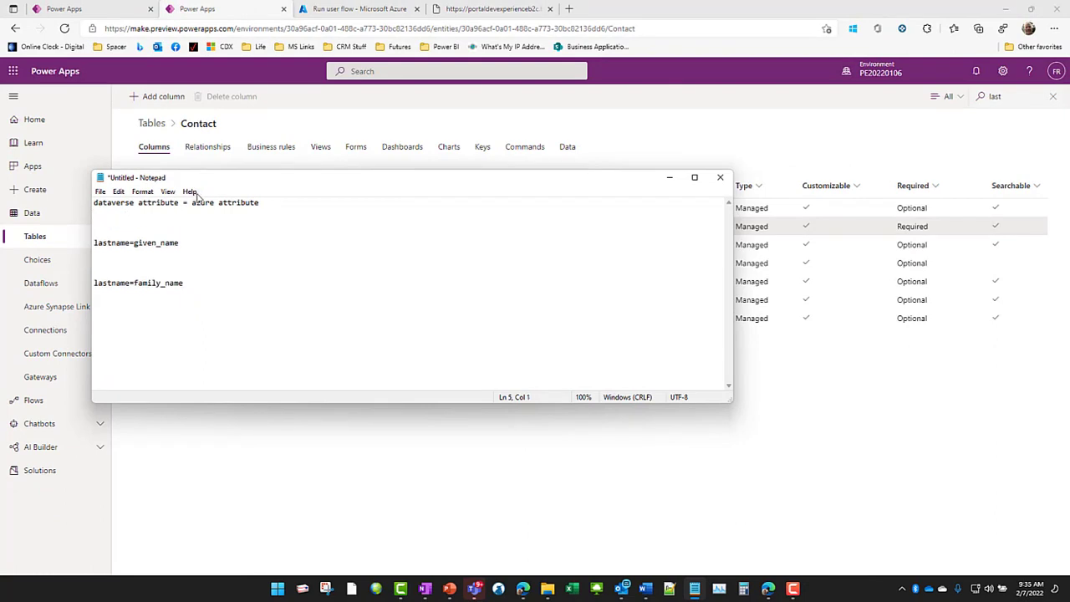
Look up the firstname column, label the given_name line firstname, and join both mappings
{"action": "left_click", "coordinate": [669, 177]}
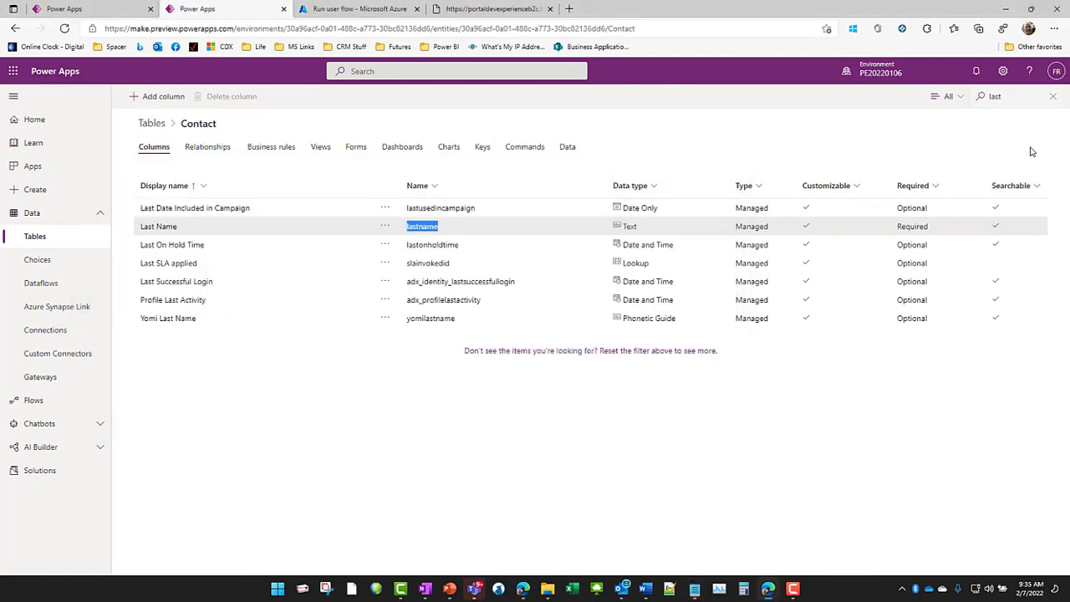
{"action": "left_click", "coordinate": [992, 96]}
{"action": "double_click", "coordinate": [992, 96]}
{"action": "type", "text": "first"}
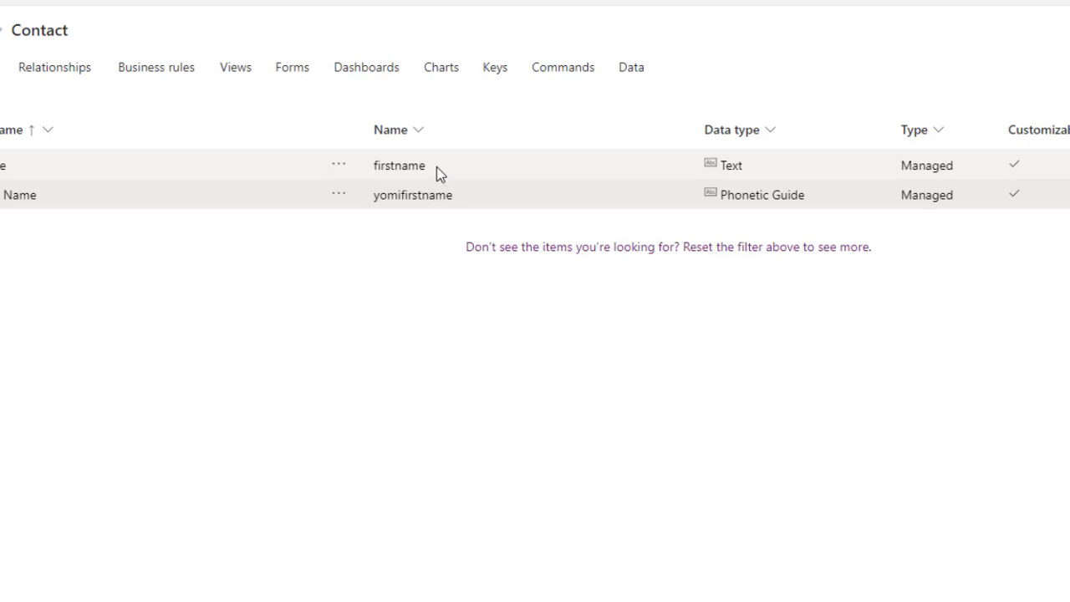
{"action": "left_click_drag", "start_coordinate": [437, 172], "coordinate": [372, 167]}
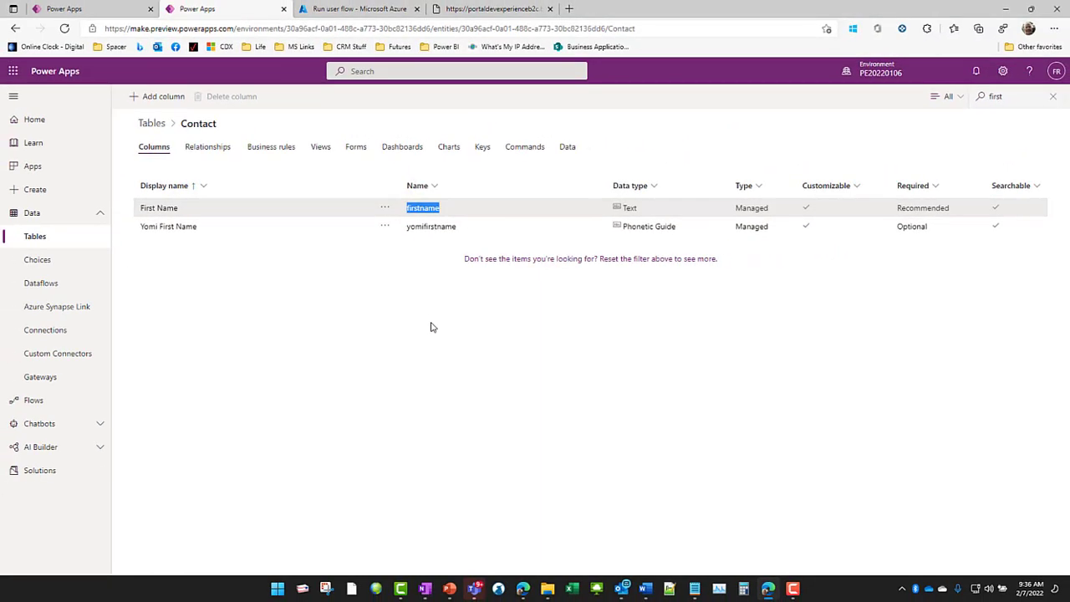
{"action": "left_click", "coordinate": [694, 589]}
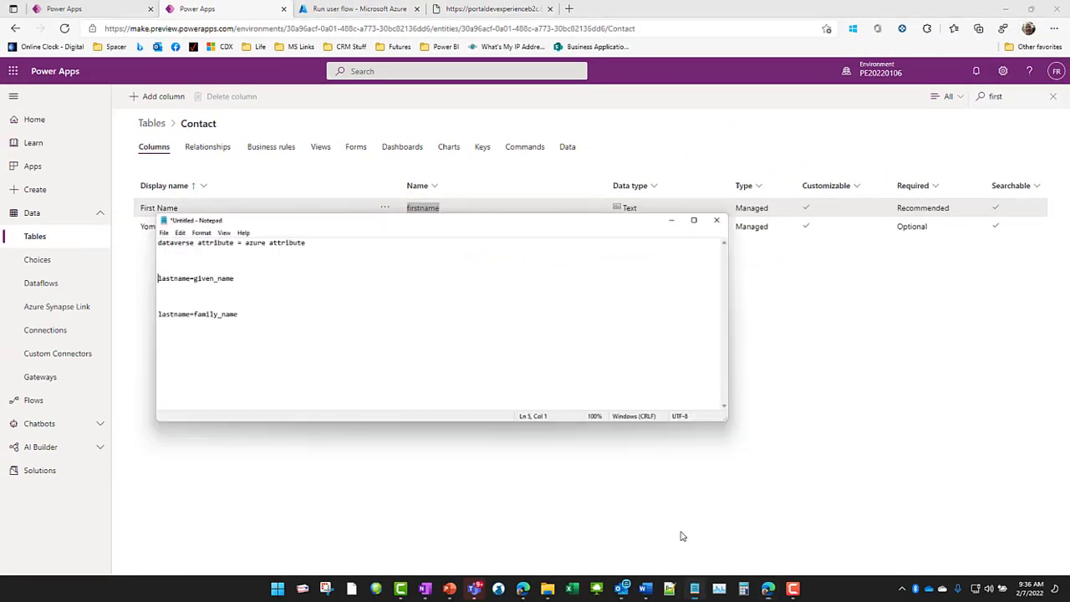
{"action": "left_click_drag", "start_coordinate": [130, 242], "coordinate": [91, 242]}
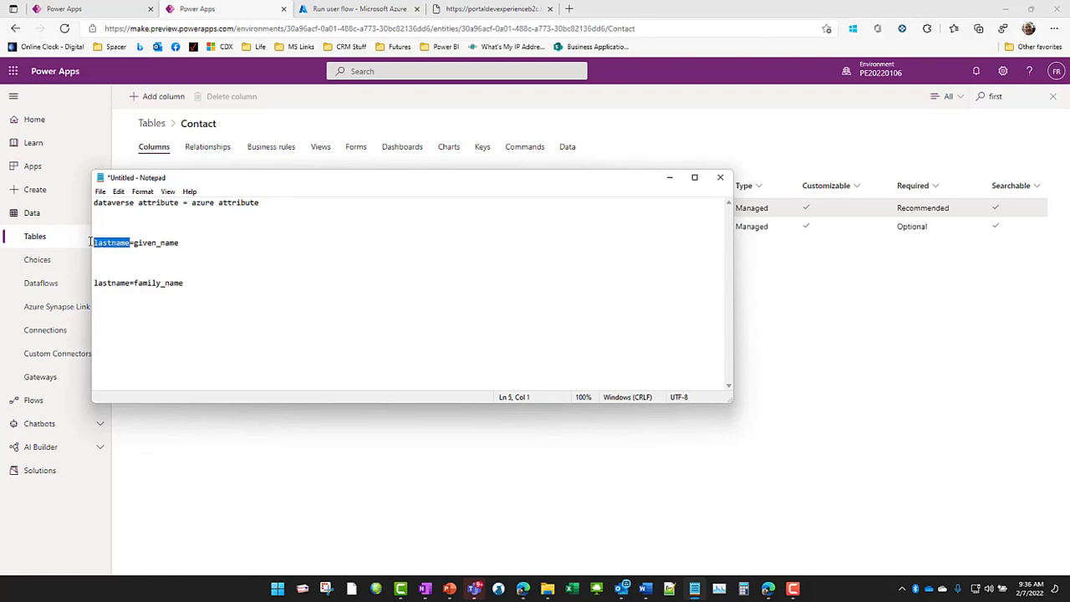
{"action": "type", "text": "firstname"}
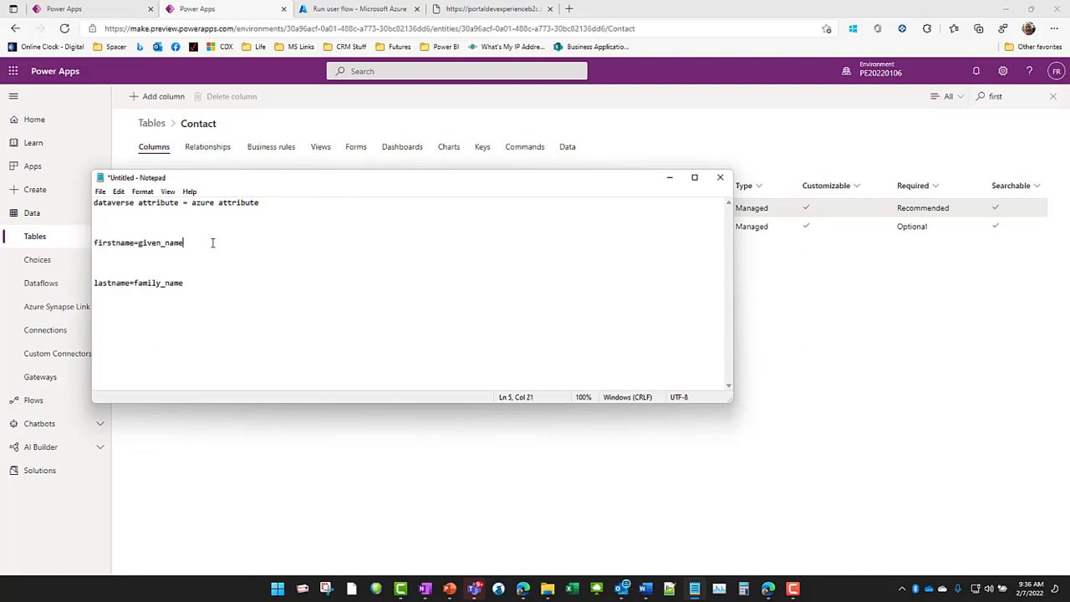
{"action": "key", "text": "Delete"}
{"action": "key", "text": "Delete"}
{"action": "key", "text": "Delete"}
{"action": "key", "text": "Delete"}
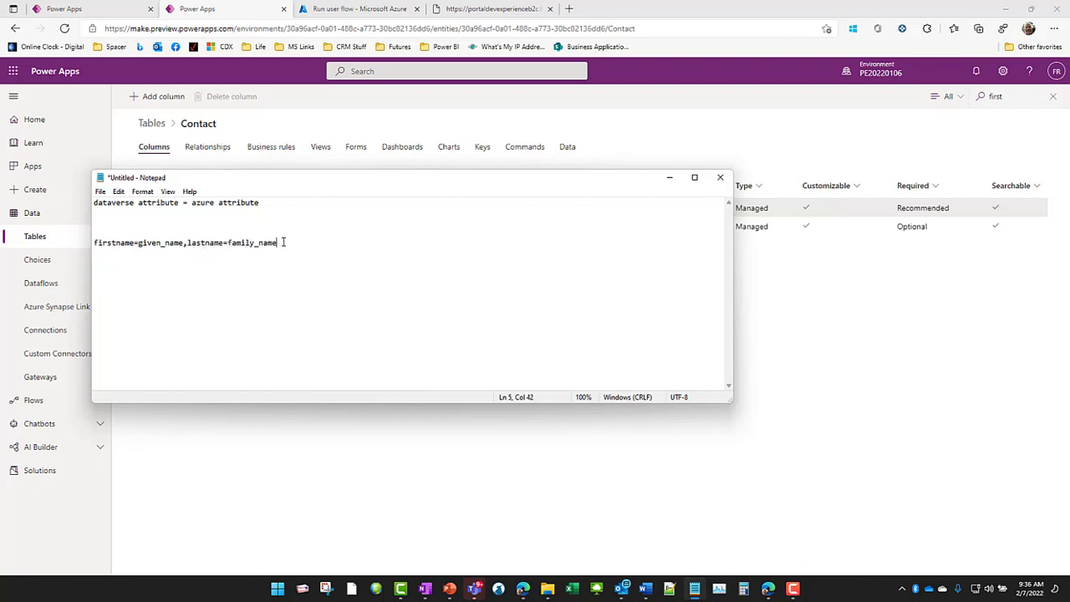
Copy the combined line firstname=given_name,lastname=family_name from the notes
{"action": "left_click_drag", "start_coordinate": [284, 242], "coordinate": [90, 242]}
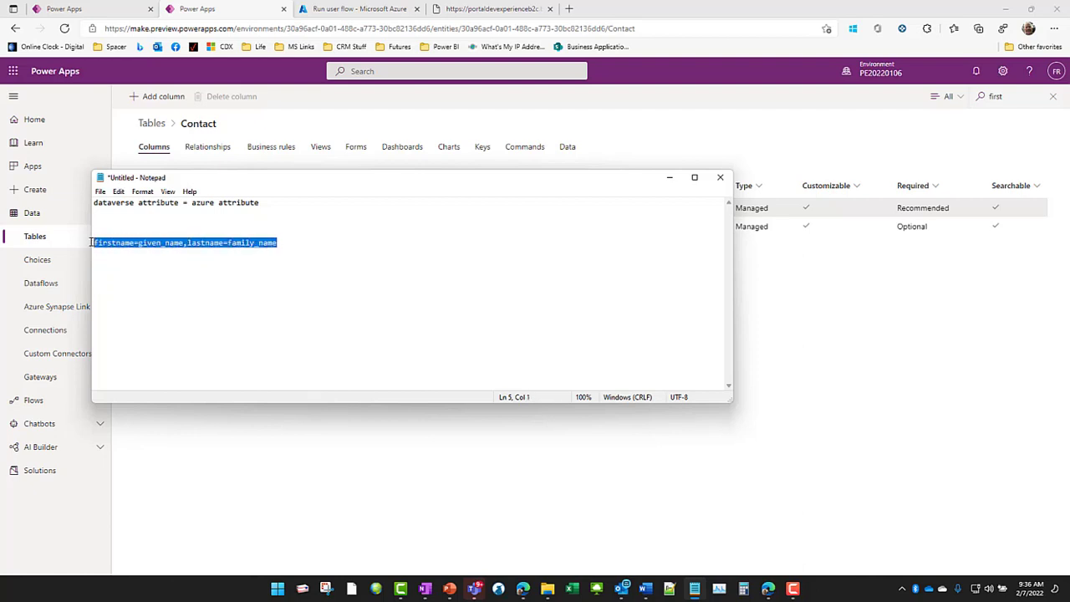
{"action": "left_click", "coordinate": [141, 308]}
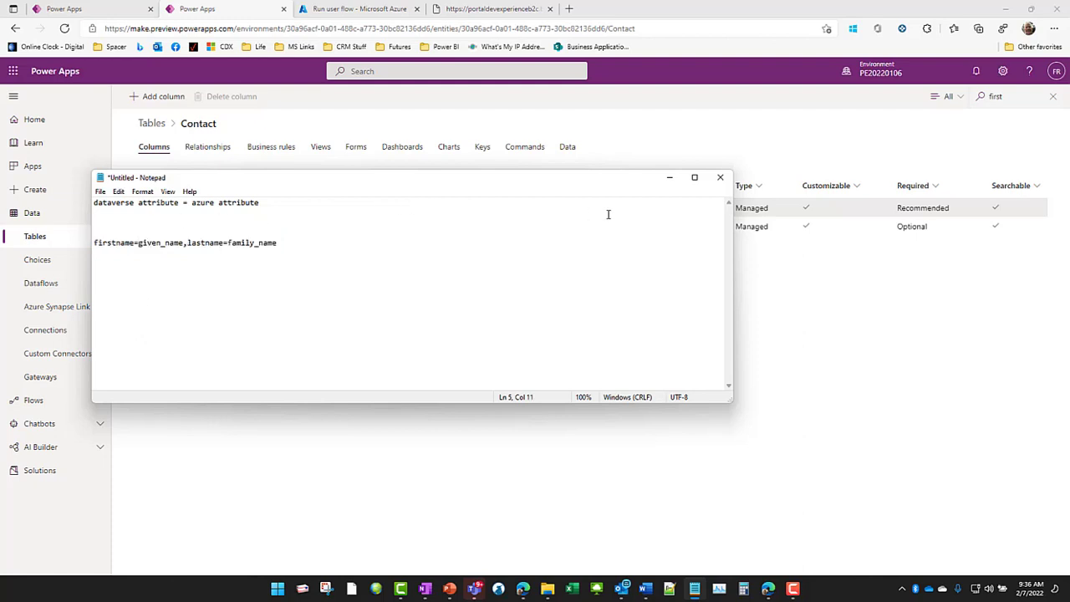
{"action": "left_click_drag", "start_coordinate": [286, 240], "coordinate": [98, 234]}
{"action": "right_click", "coordinate": [132, 240]}
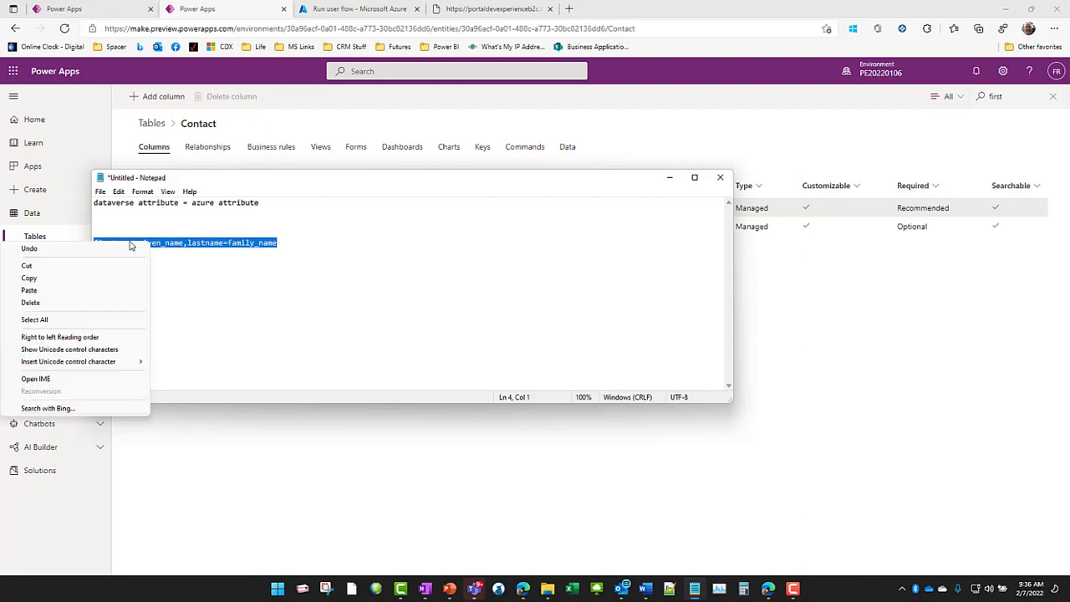
{"action": "left_click", "coordinate": [51, 280]}
{"action": "left_click", "coordinate": [669, 177]}
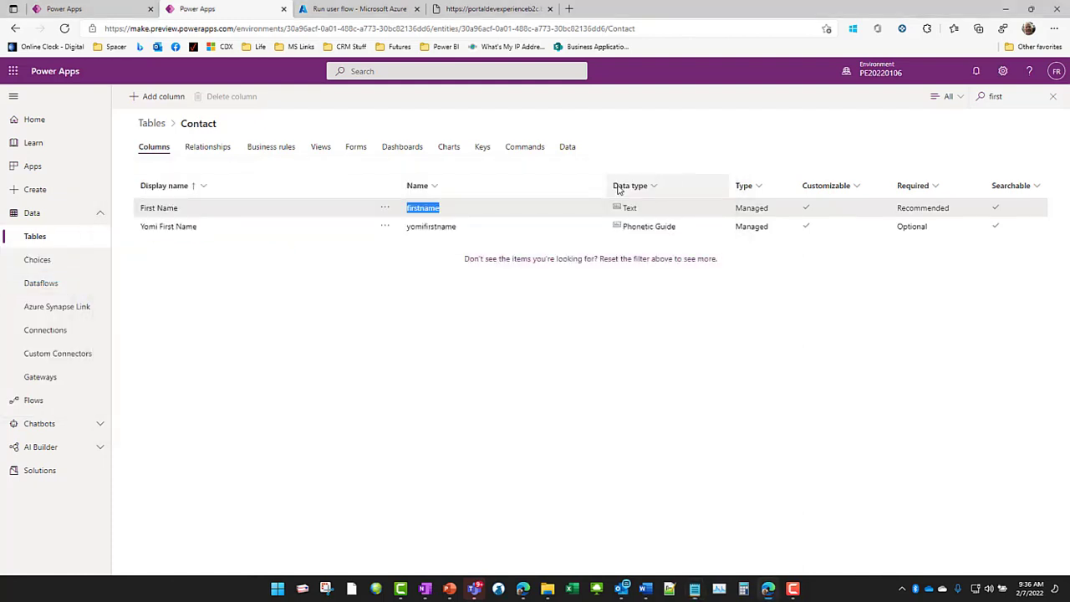
{"action": "left_click", "coordinate": [35, 168]}
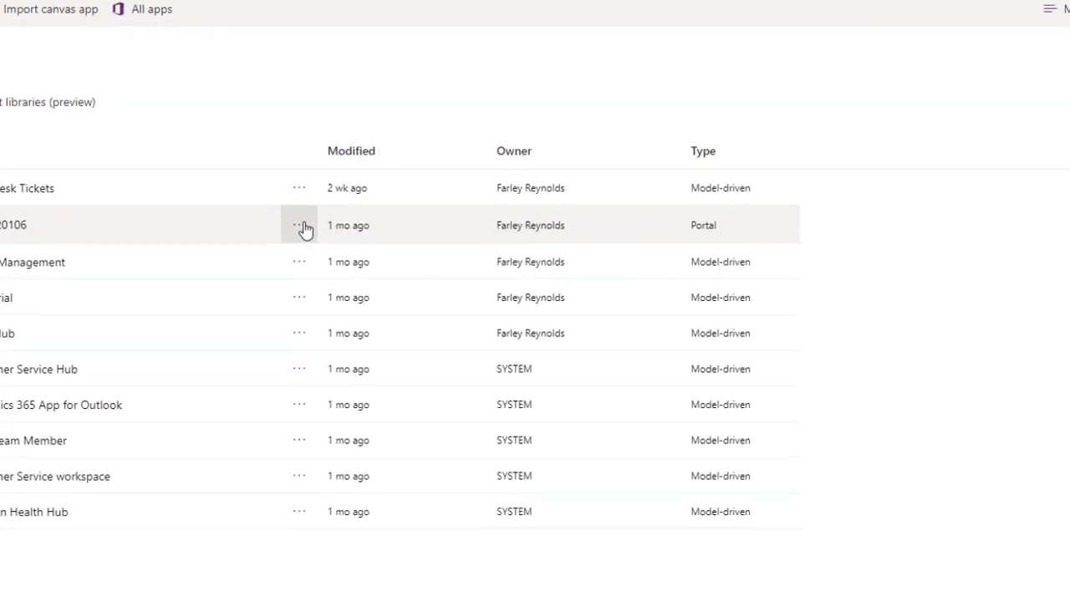
Open the PE20220106 portal's Azure AD B2C provider configuration and expand Additional settings
{"action": "left_click", "coordinate": [410, 241]}
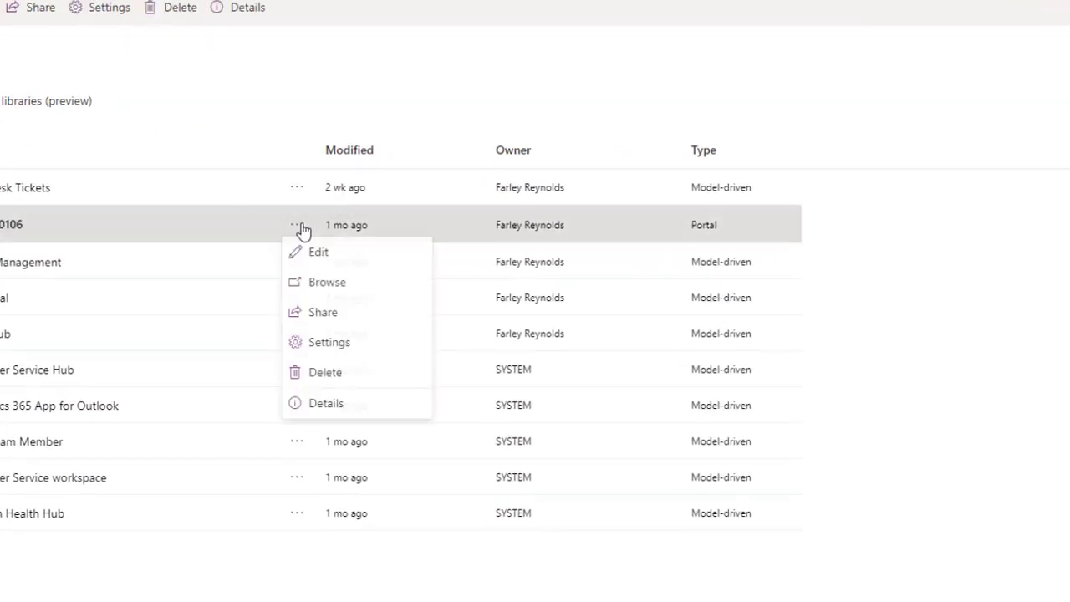
{"action": "left_click", "coordinate": [311, 342]}
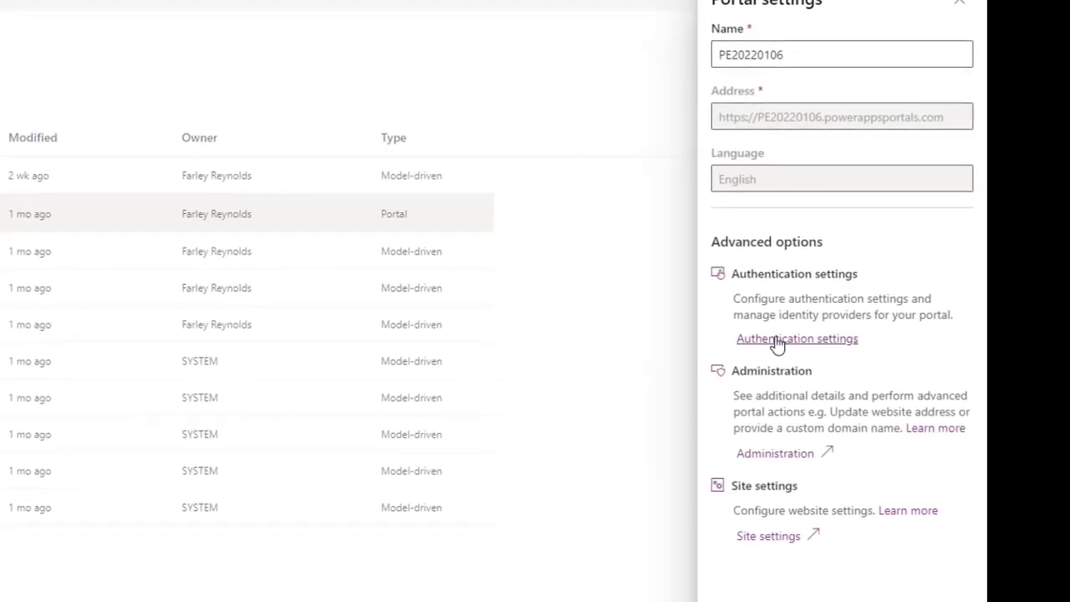
{"action": "left_click", "coordinate": [777, 339]}
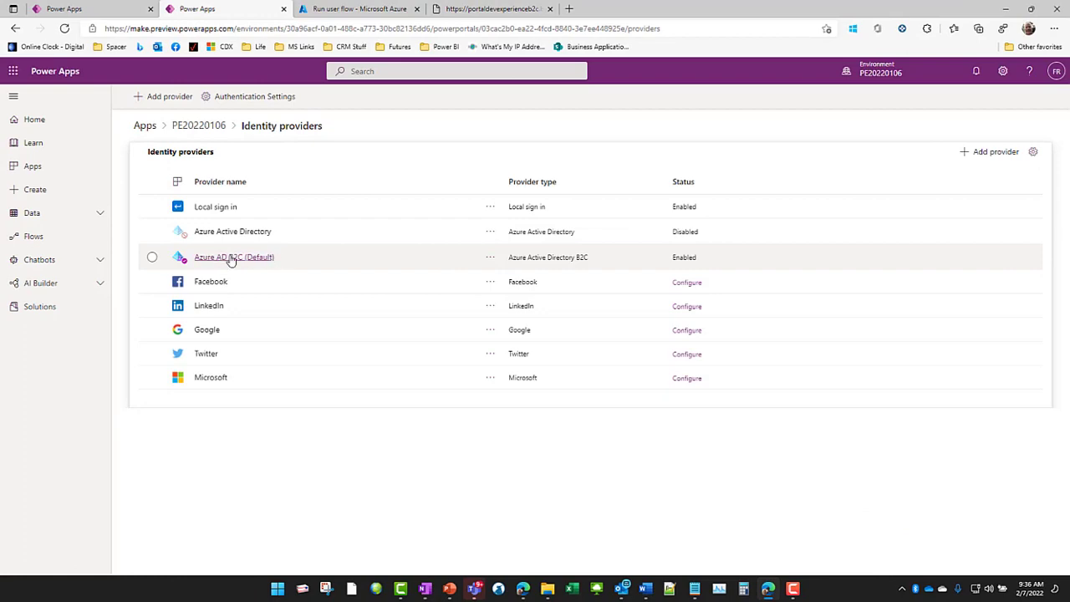
{"action": "left_click", "coordinate": [229, 258]}
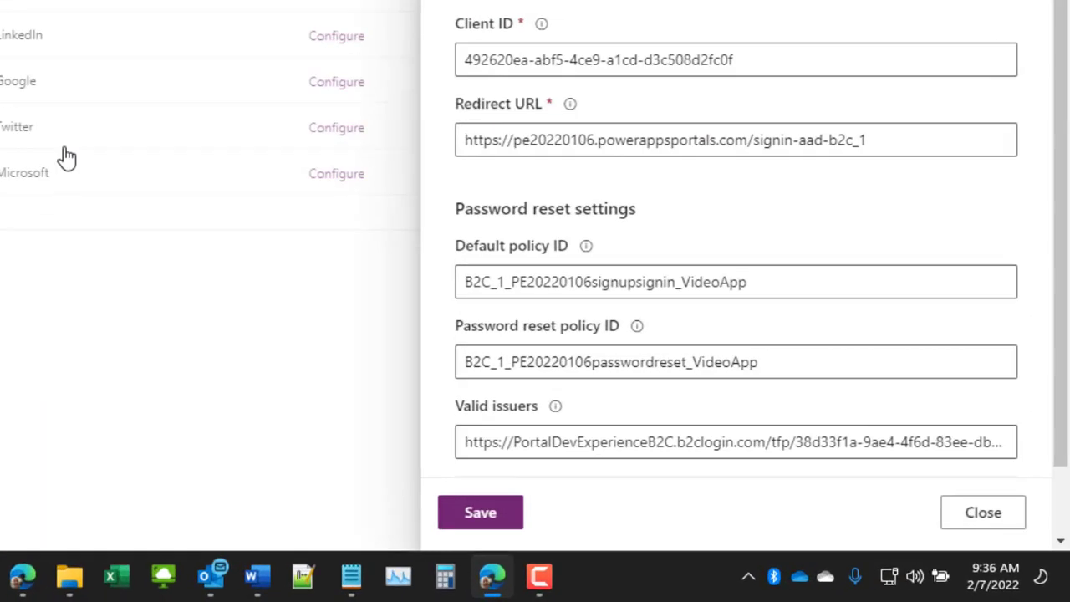
{"action": "scroll", "coordinate": [846, 285], "scroll_direction": "down", "scroll_amount": 2}
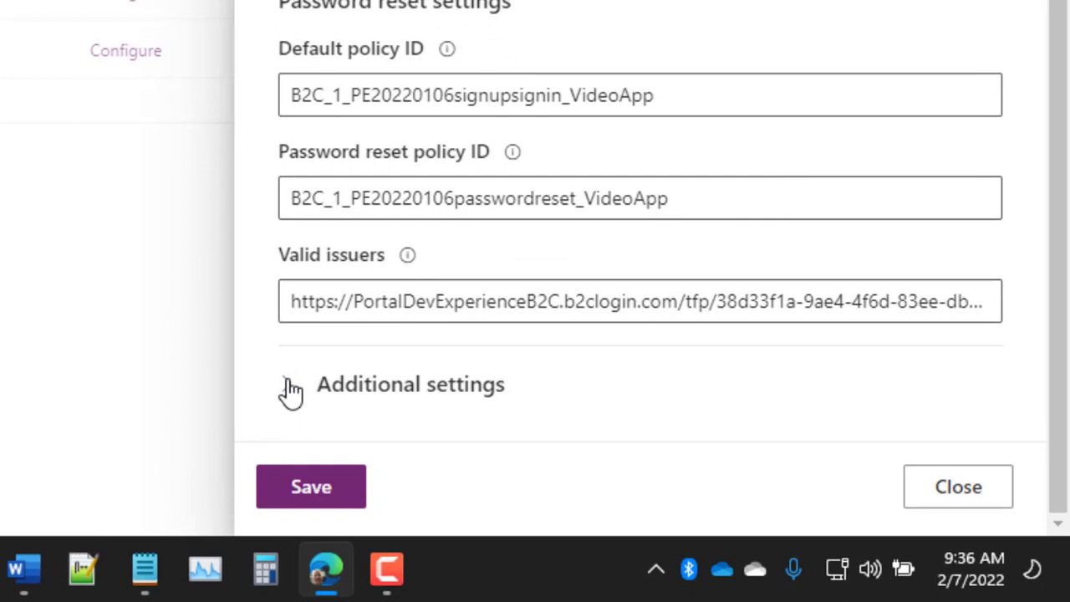
{"action": "left_click", "coordinate": [291, 390]}
{"action": "scroll", "coordinate": [385, 376], "scroll_direction": "down", "scroll_amount": 5}
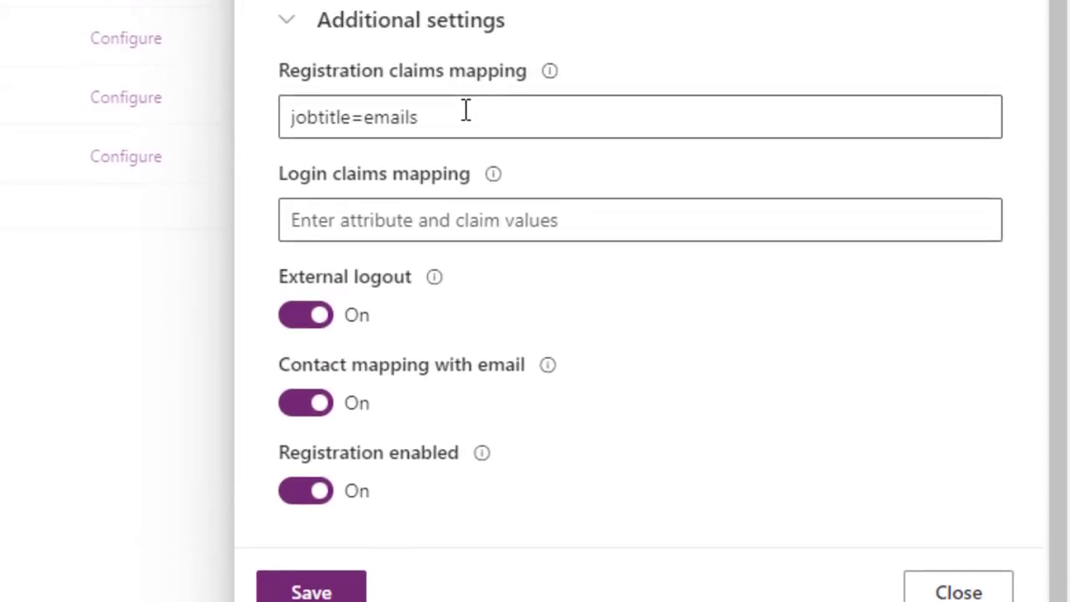
Replace registration claims mapping jobtitle=emails with firstname=given_name,lastname=family_name and save
{"action": "left_click_drag", "start_coordinate": [466, 111], "coordinate": [220, 132]}
{"action": "key", "text": "BackSpace"}
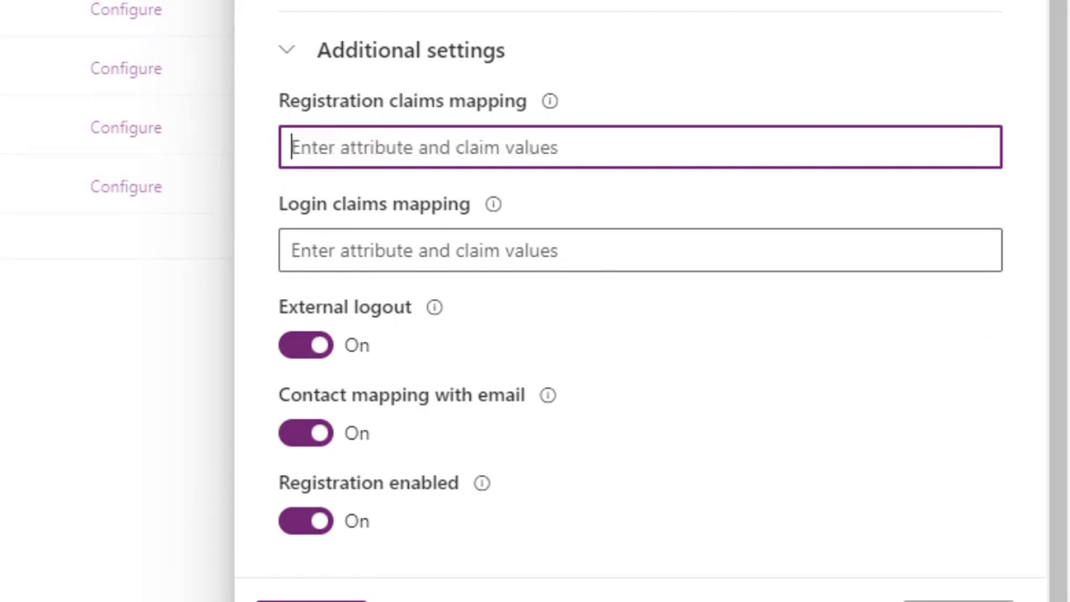
{"action": "left_click", "coordinate": [306, 248]}
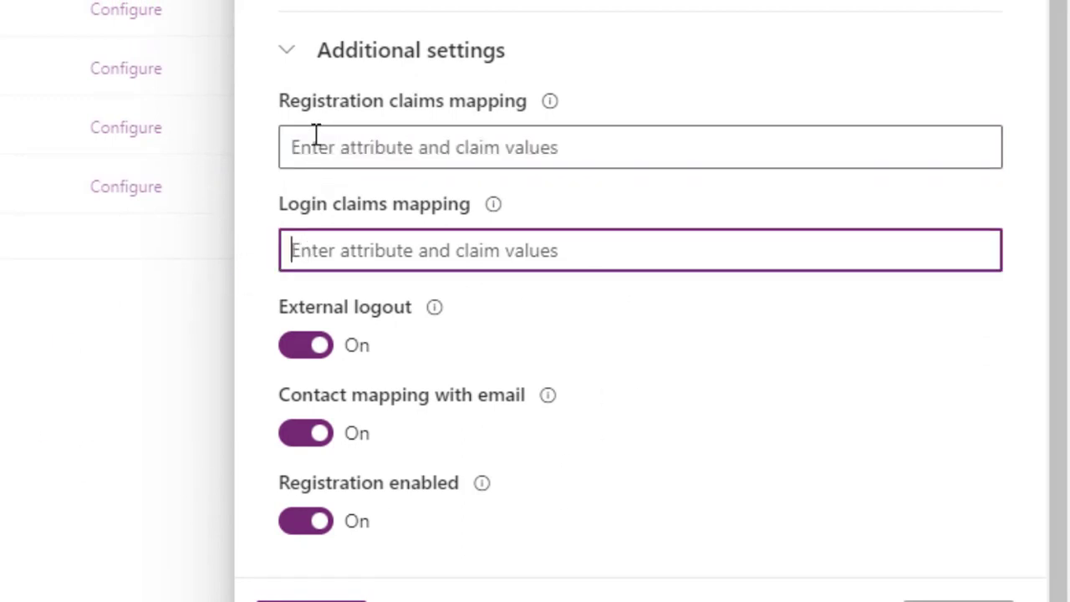
{"action": "left_click", "coordinate": [316, 136]}
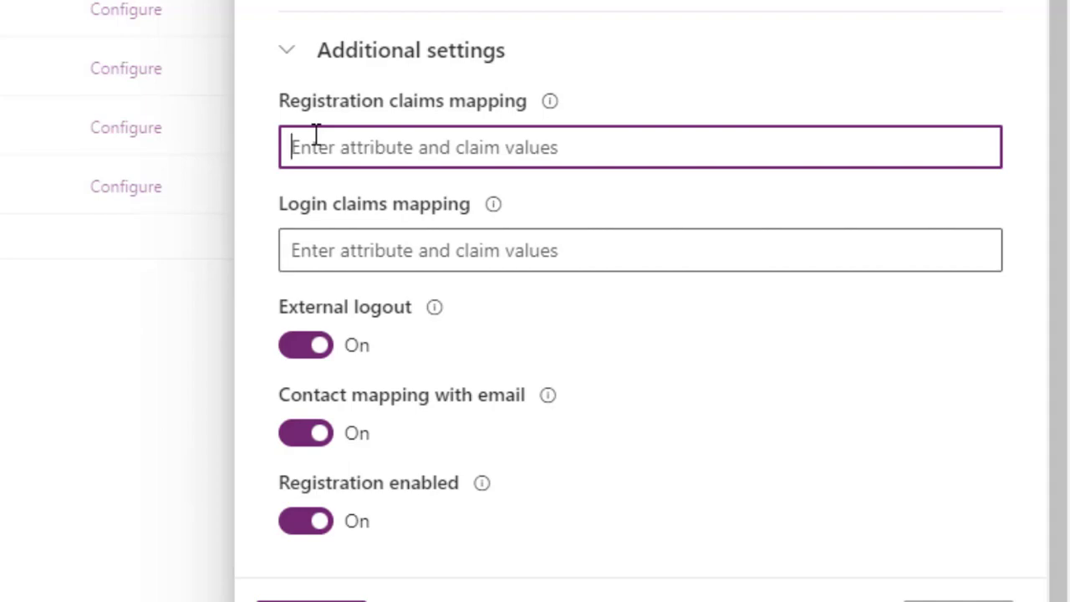
{"action": "mouse_move", "coordinate": [548, 102]}
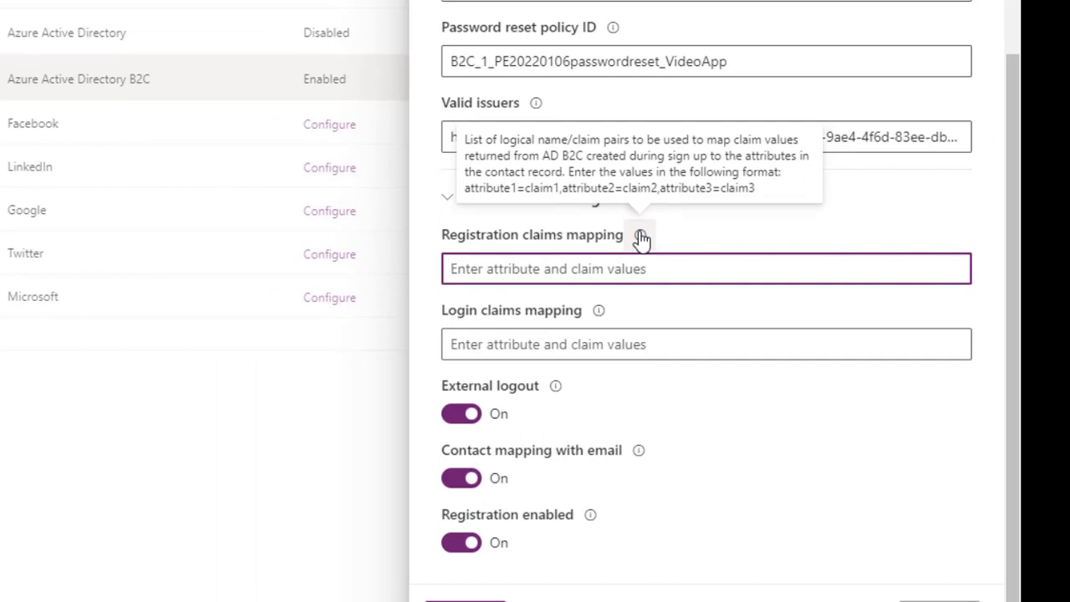
{"action": "mouse_move", "coordinate": [642, 238]}
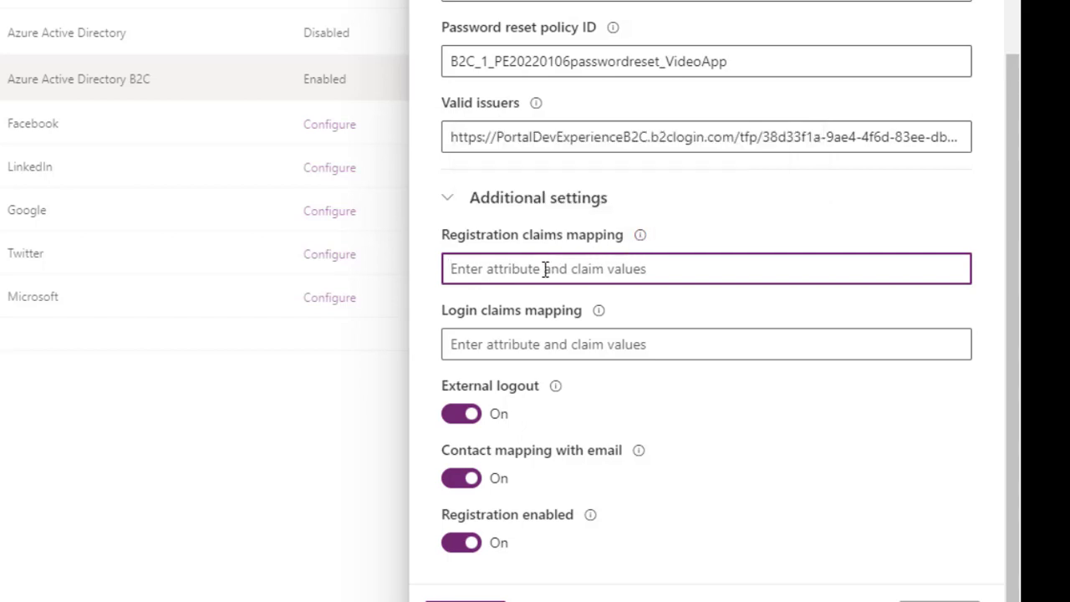
{"action": "key", "text": "alt+Tab"}
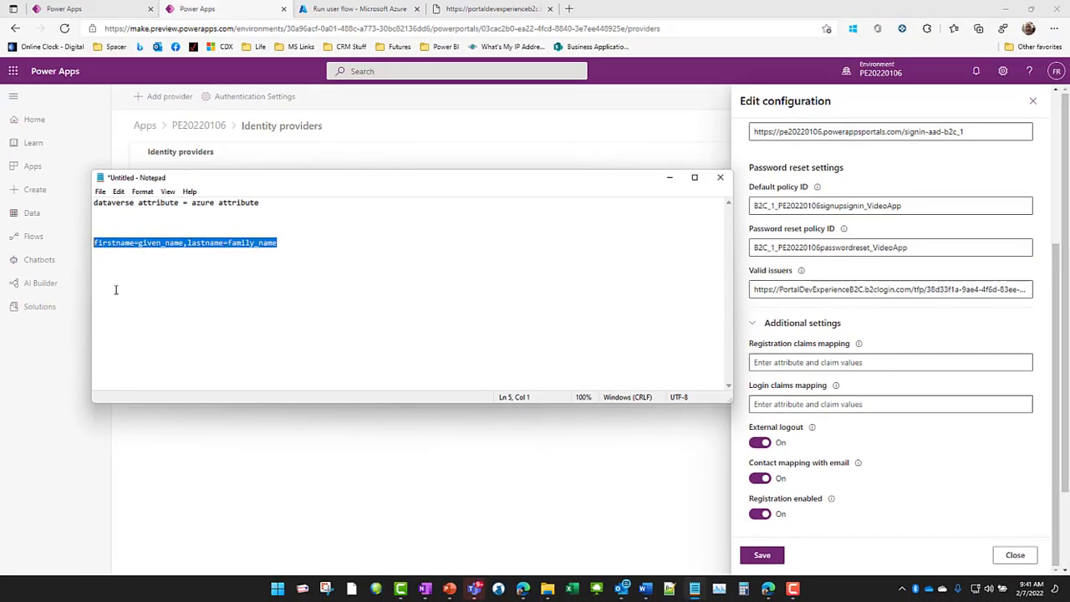
{"action": "left_click", "coordinate": [870, 362]}
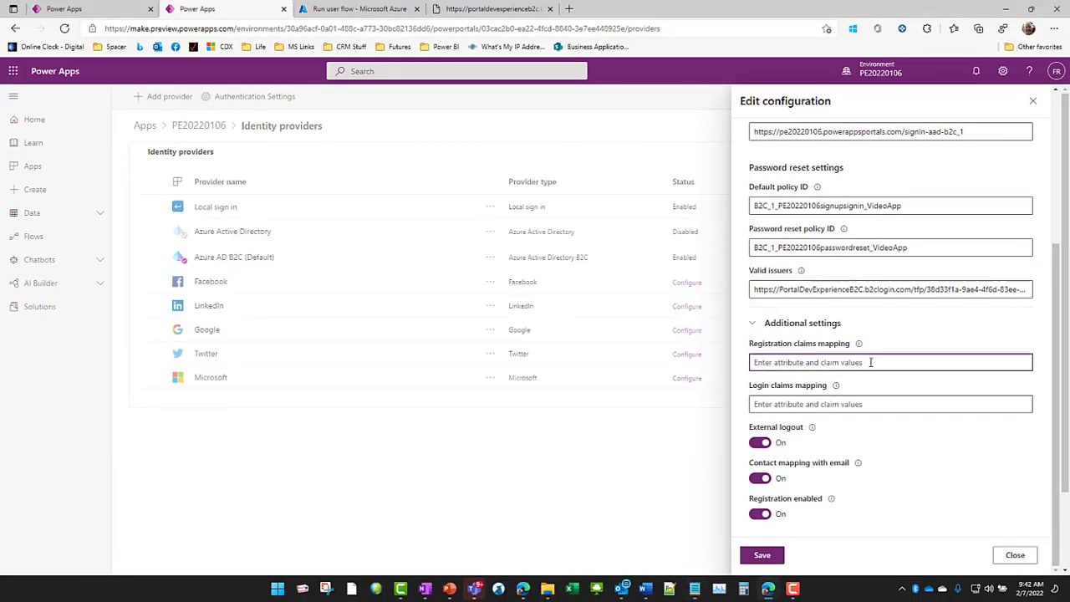
{"action": "type", "text": "firstname=given_name,lastname=family_name"}
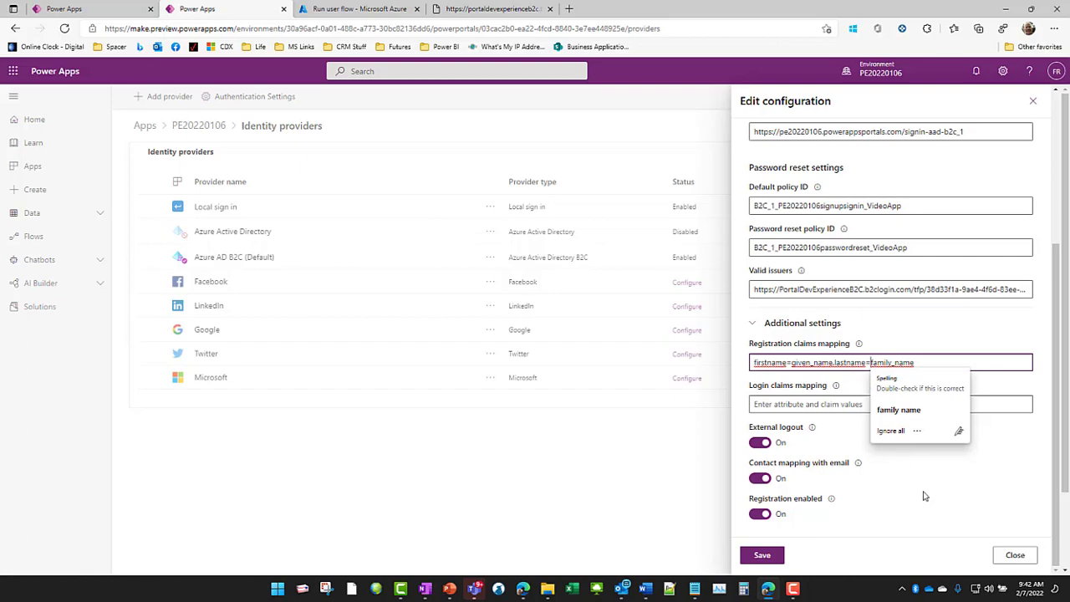
{"action": "left_click", "coordinate": [954, 498]}
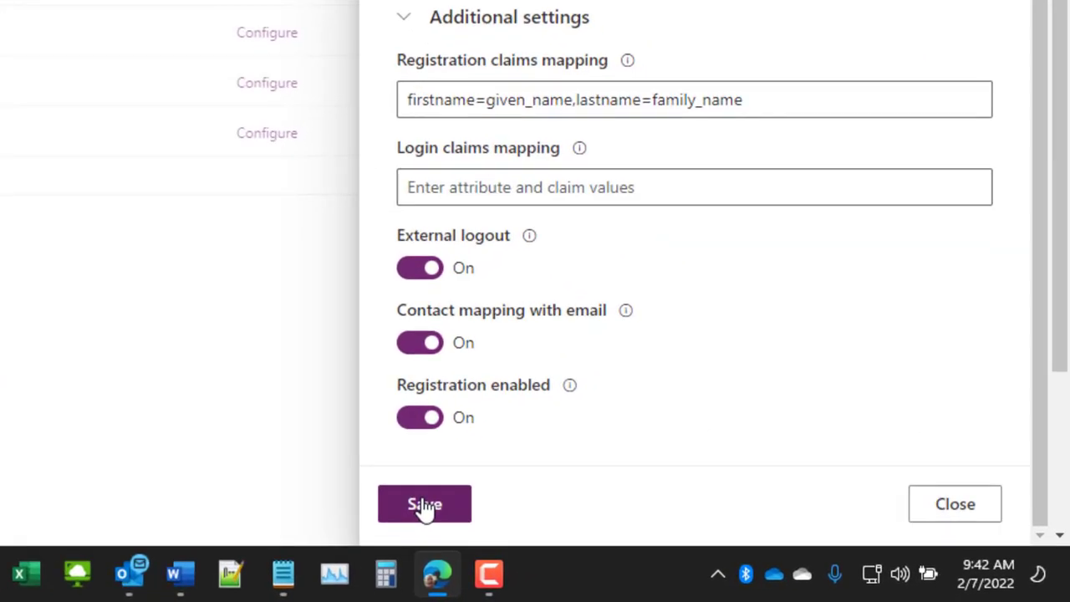
{"action": "left_click", "coordinate": [424, 505]}
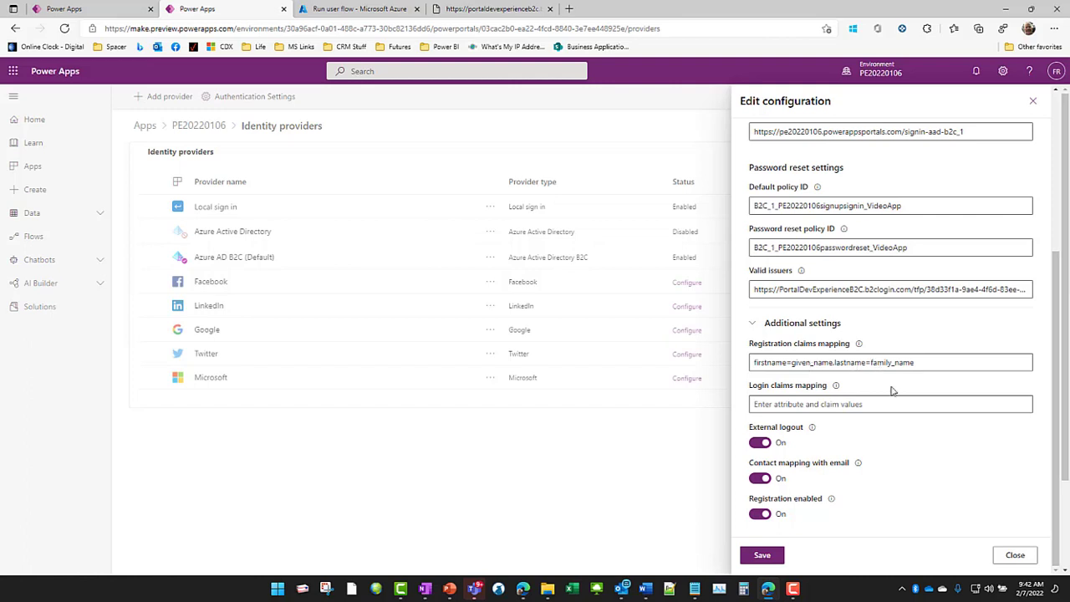
Close the provider panel and open the live portal pe20220106.powerappsportals.com in a new tab
{"action": "left_click", "coordinate": [1015, 556]}
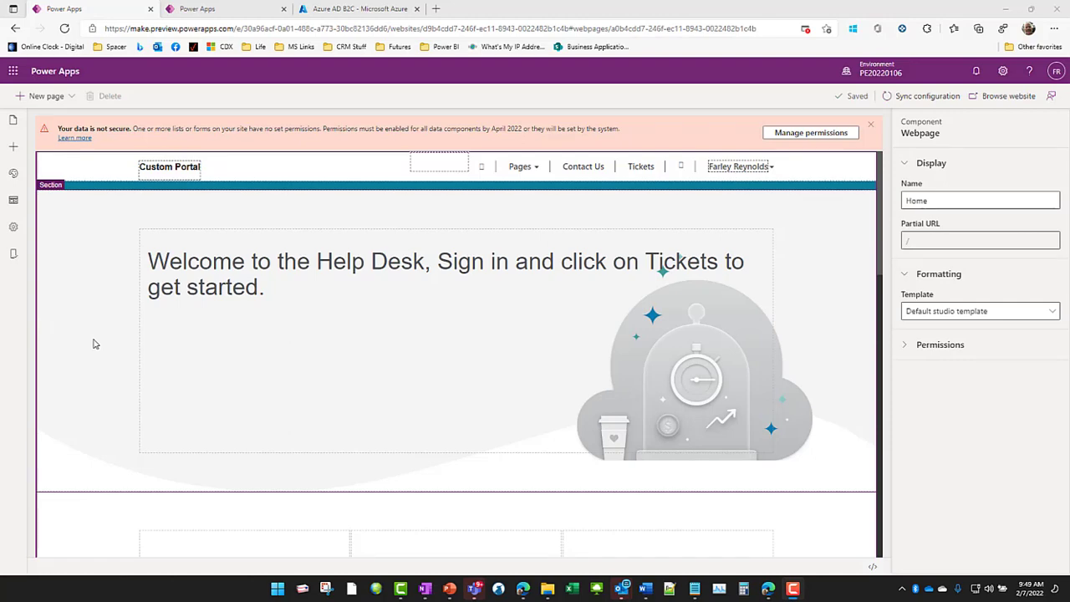
{"action": "left_click", "coordinate": [989, 100]}
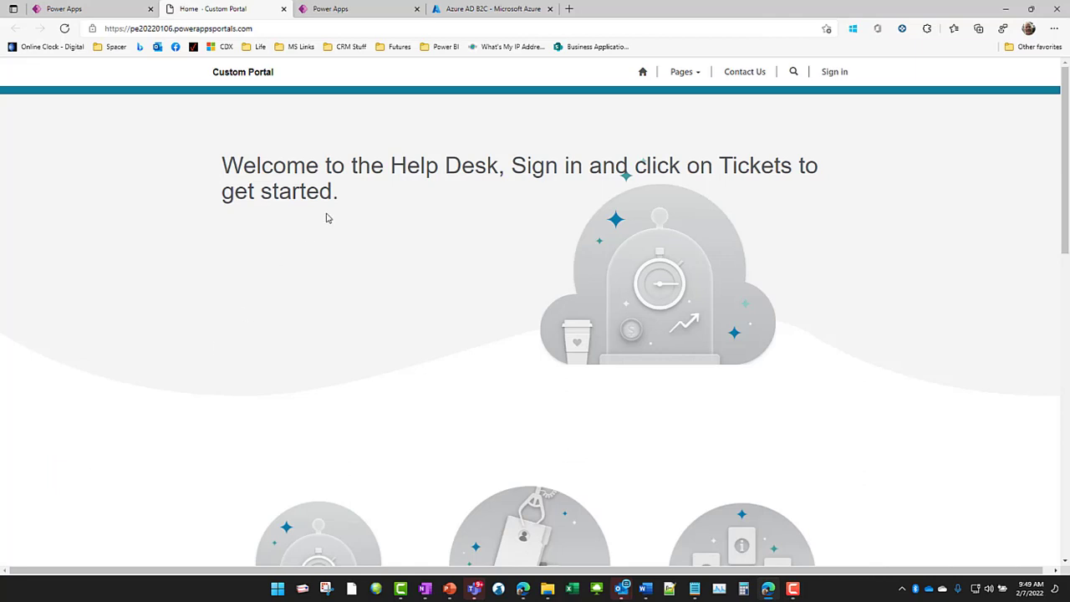
Start a new sign-up from the portal and verify the e-mail with the emailed code
{"action": "left_click", "coordinate": [834, 72]}
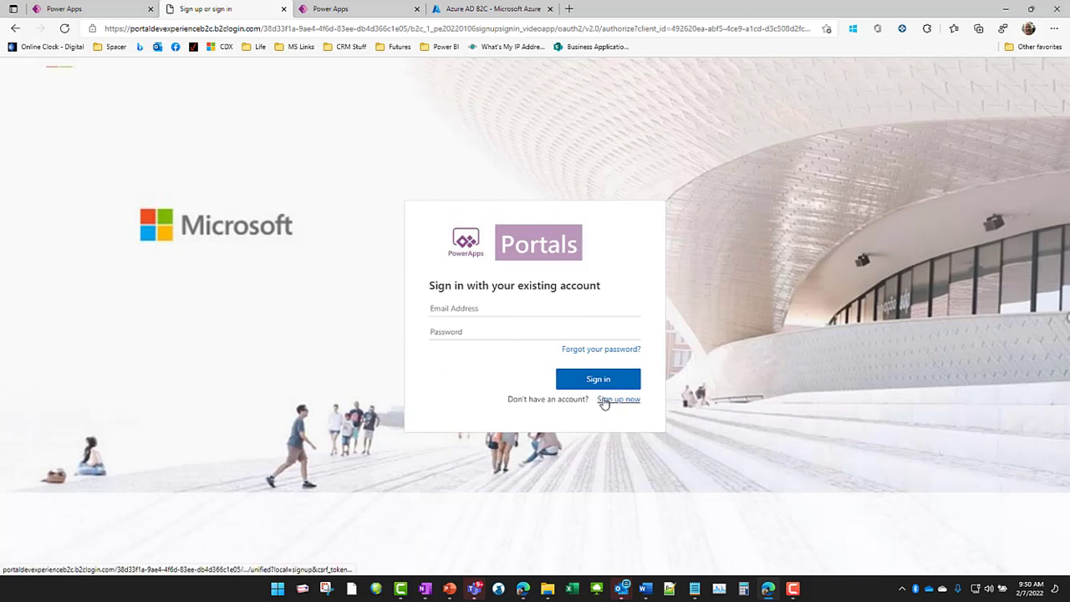
{"action": "left_click", "coordinate": [630, 422]}
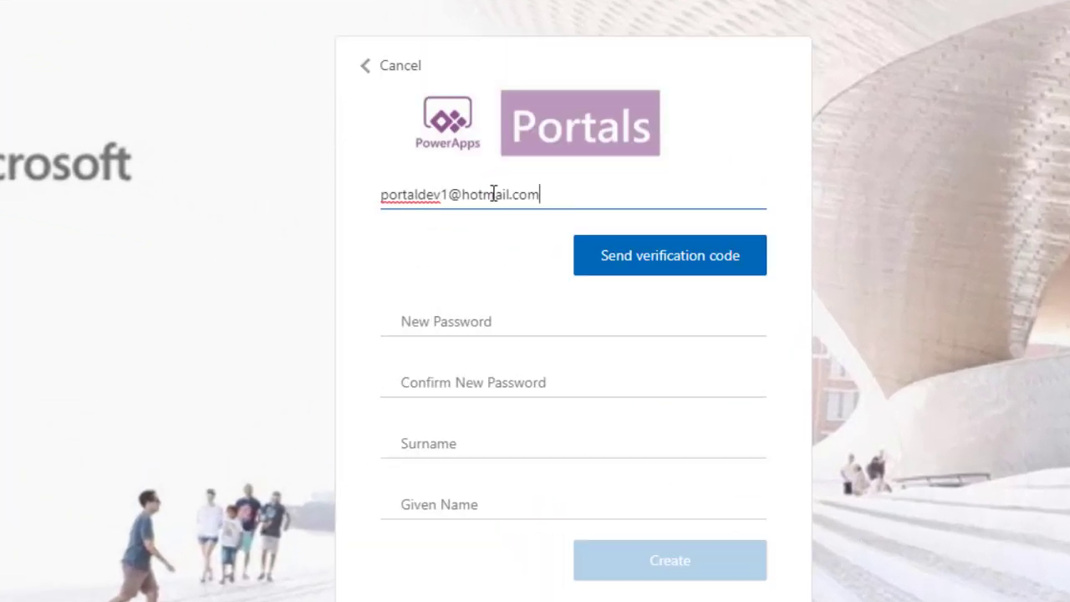
{"action": "left_click", "coordinate": [642, 265]}
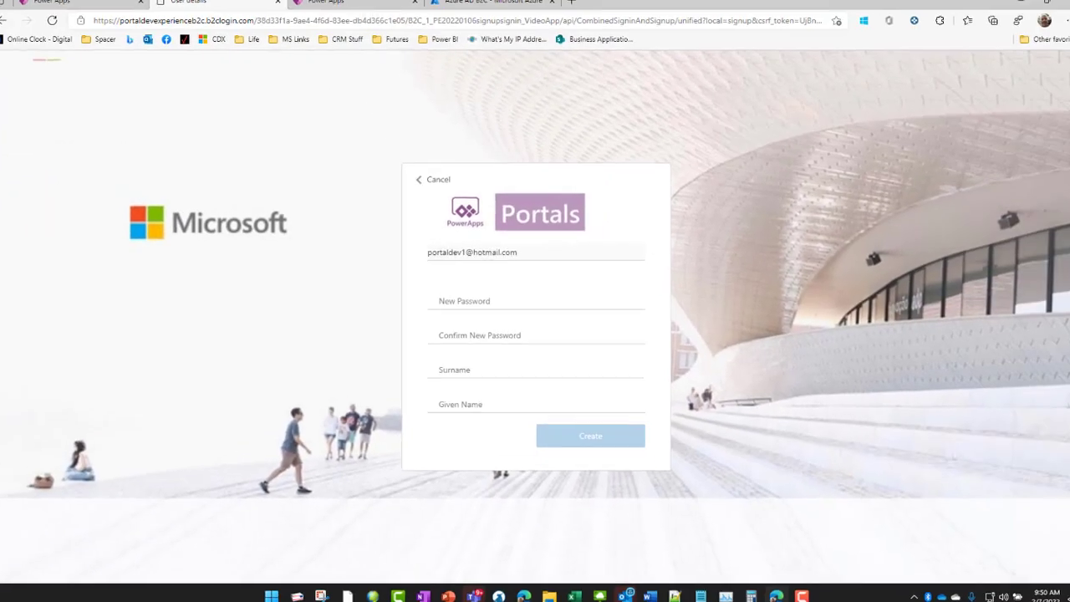
{"action": "left_click_drag", "start_coordinate": [286, 127], "coordinate": [424, 111]}
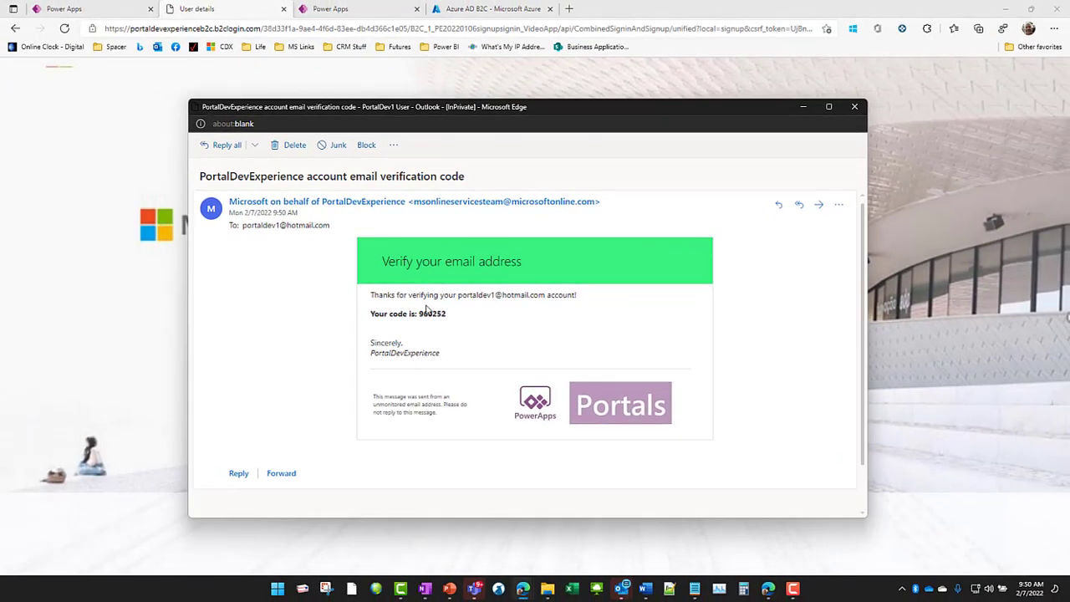
{"action": "left_click_drag", "start_coordinate": [418, 314], "coordinate": [446, 315]}
{"action": "key", "text": "ctrl+c"}
{"action": "left_click_drag", "start_coordinate": [561, 106], "coordinate": [0, 355]}
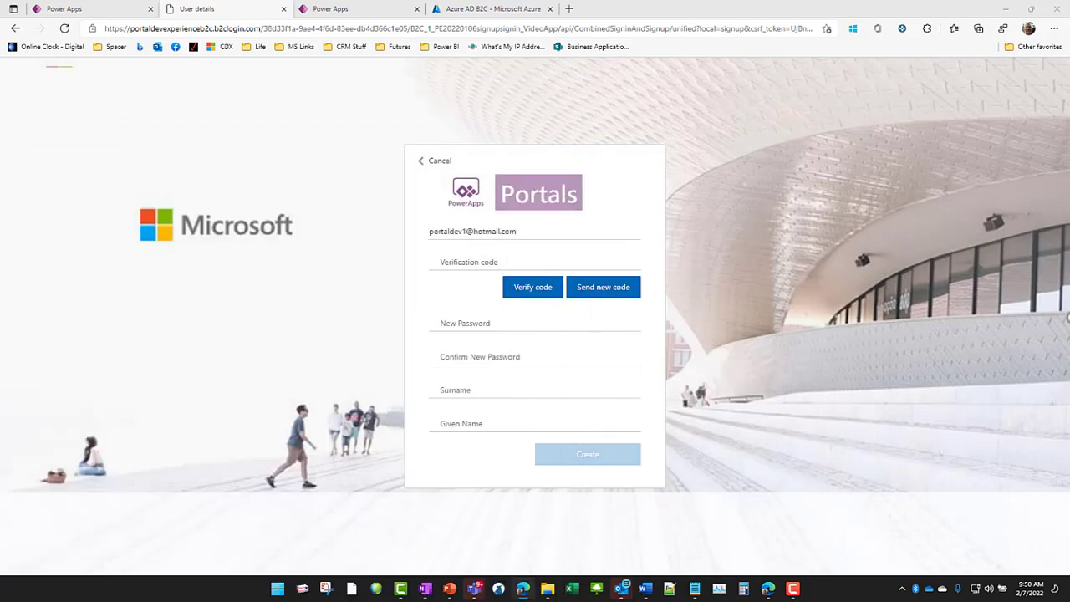
{"action": "left_click", "coordinate": [500, 262]}
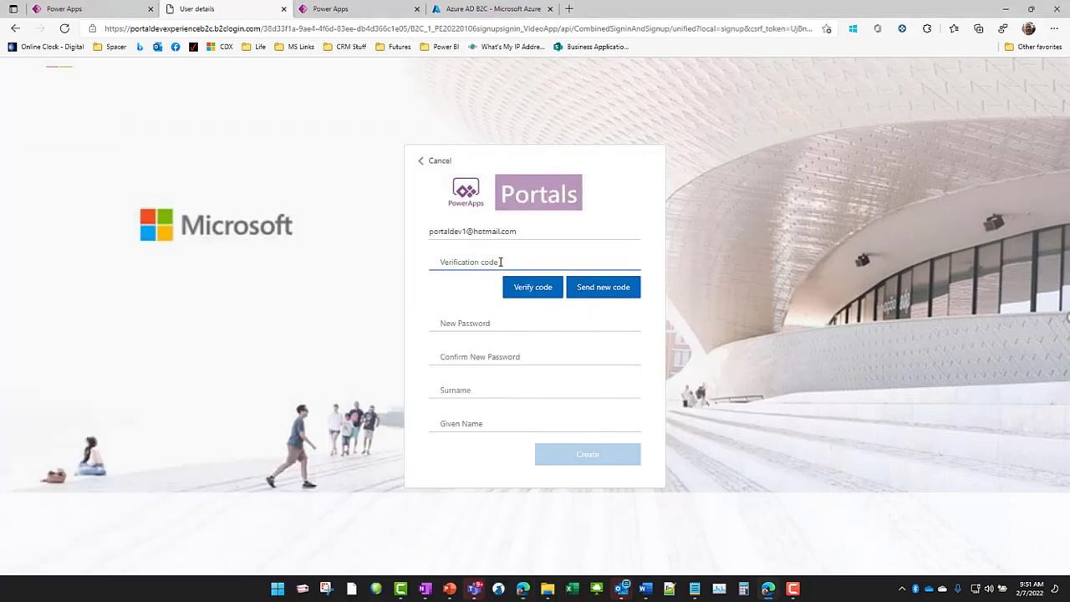
{"action": "key", "text": "ctrl+v"}
{"action": "left_click", "coordinate": [526, 289]}
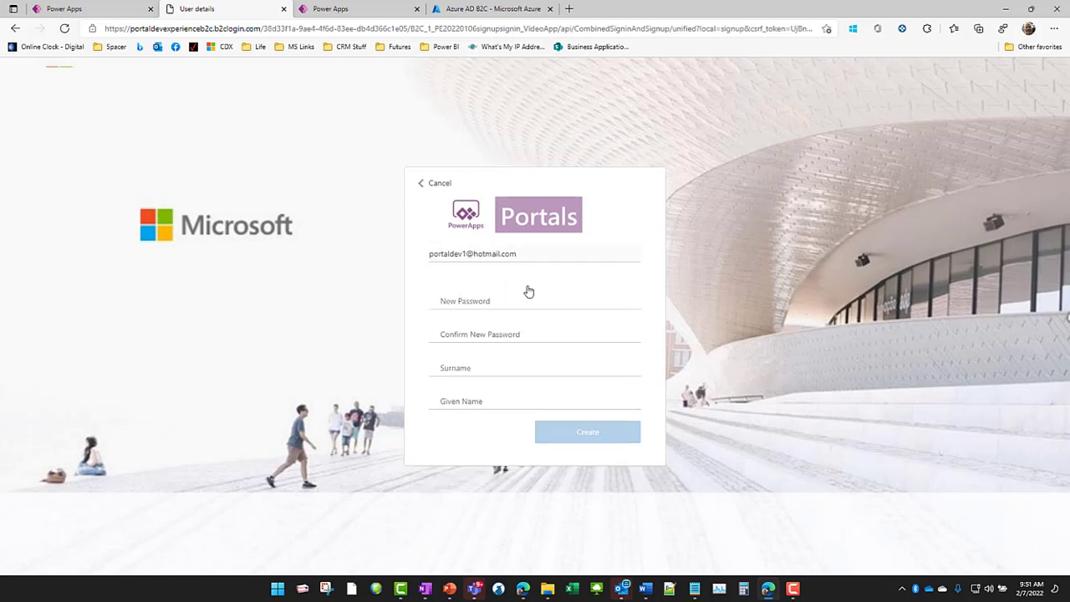
Enter the new password, surname User and given name PortalDev1
{"action": "left_click", "coordinate": [497, 301]}
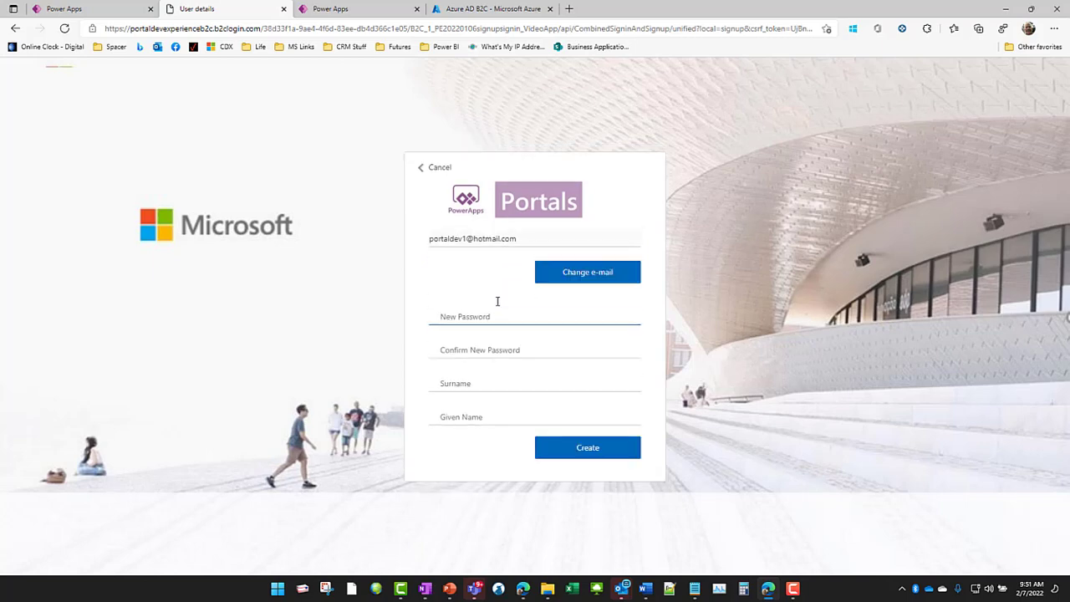
{"action": "left_click", "coordinate": [444, 381]}
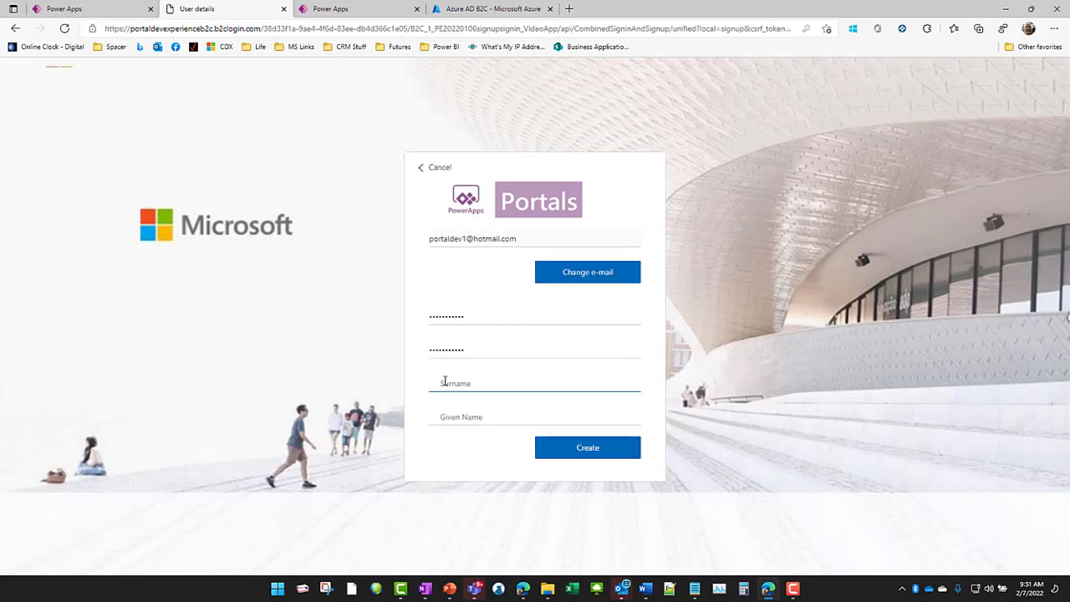
{"action": "type", "text": "User"}
{"action": "key", "text": "Tab"}
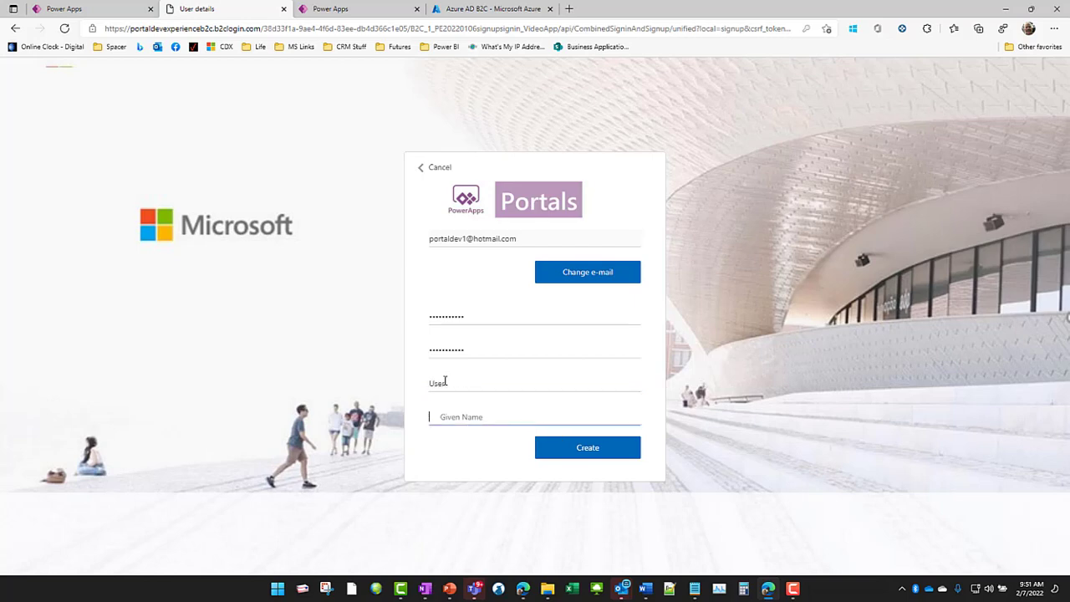
{"action": "type", "text": "PortalDev1"}
Create the account and check the profile shows first name PortalDev1 and last name User
{"action": "left_click", "coordinate": [576, 450]}
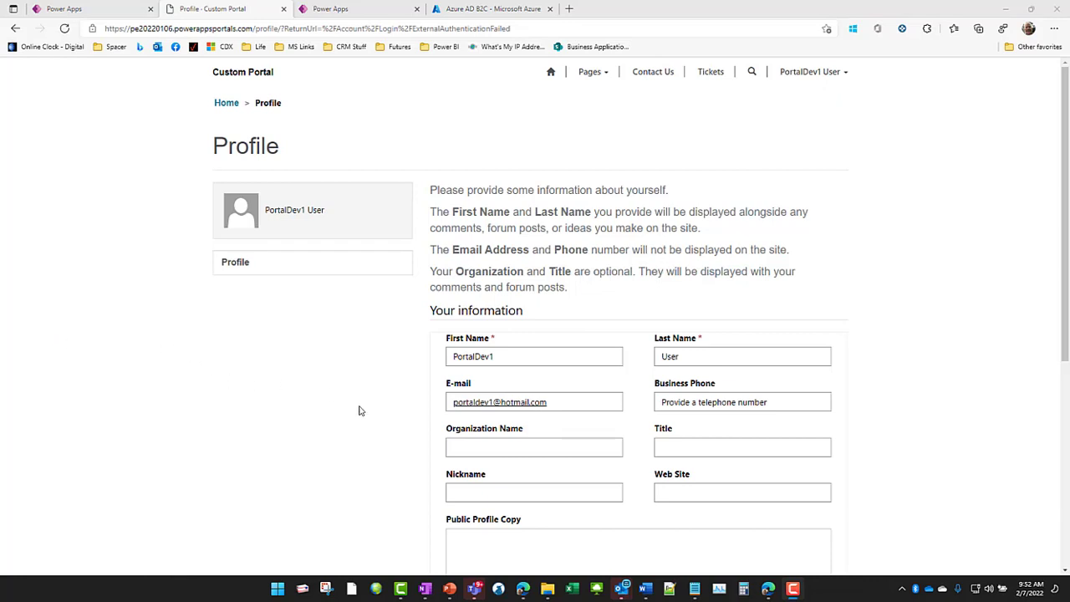
{"action": "scroll", "coordinate": [999, 352], "scroll_direction": "down", "scroll_amount": 3}
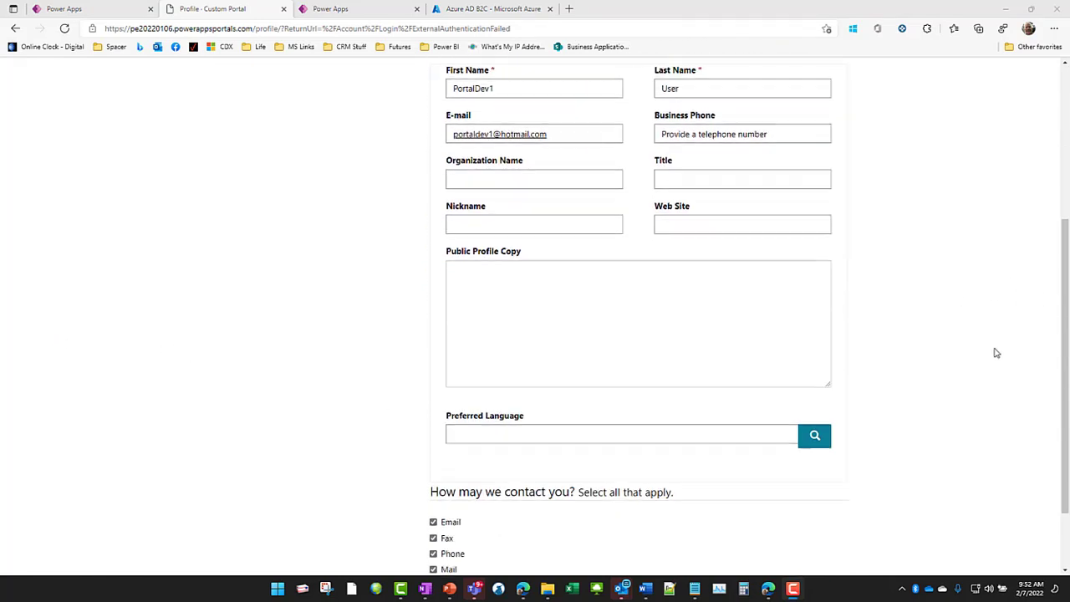
{"action": "scroll", "coordinate": [997, 353], "scroll_direction": "down", "scroll_amount": 1}
{"action": "scroll", "coordinate": [997, 353], "scroll_direction": "up", "scroll_amount": 4}
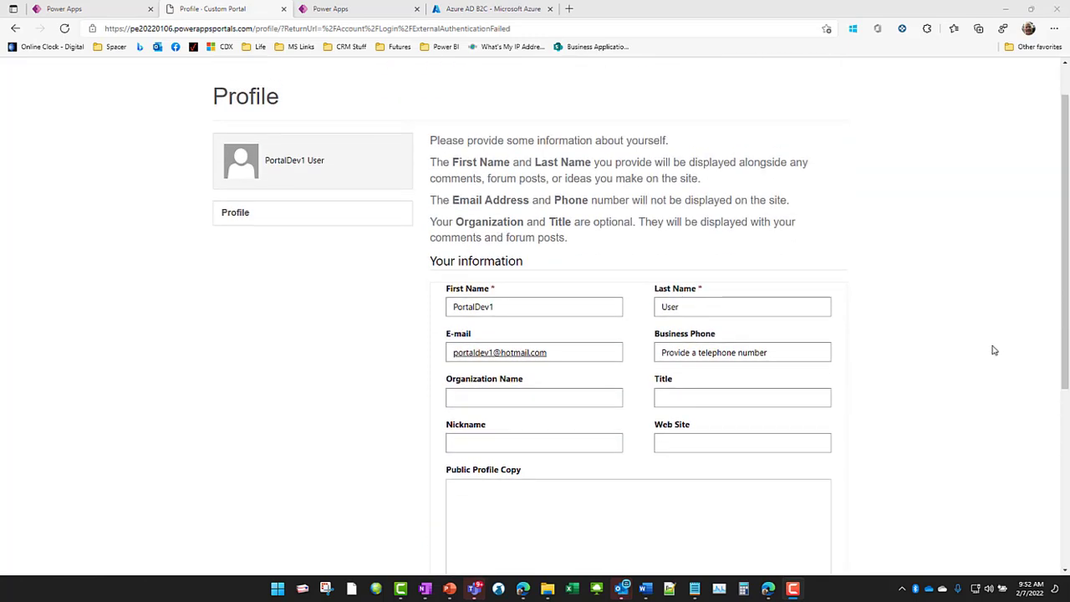
{"action": "scroll", "coordinate": [995, 350], "scroll_direction": "down", "scroll_amount": 1}
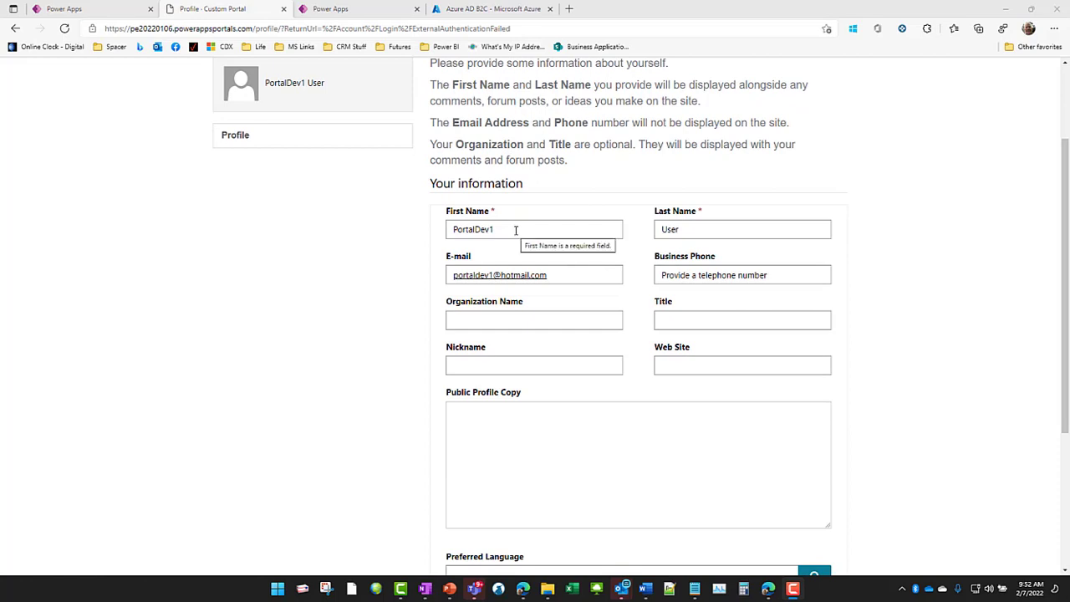
{"action": "left_click_drag", "start_coordinate": [516, 230], "coordinate": [448, 230]}
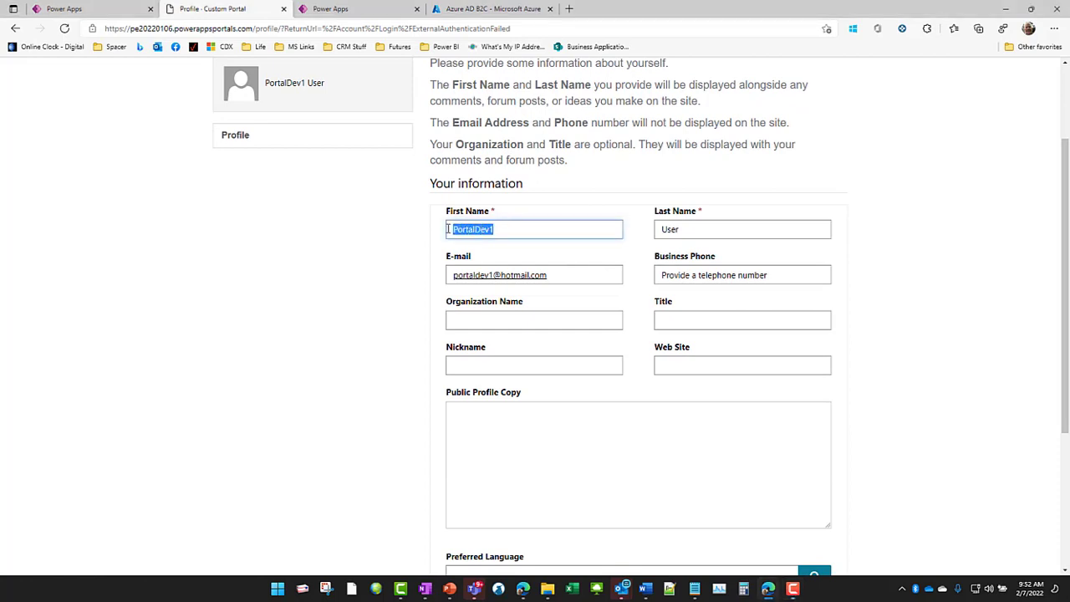
{"action": "left_click", "coordinate": [527, 229]}
{"action": "left_click_drag", "start_coordinate": [698, 234], "coordinate": [654, 238]}
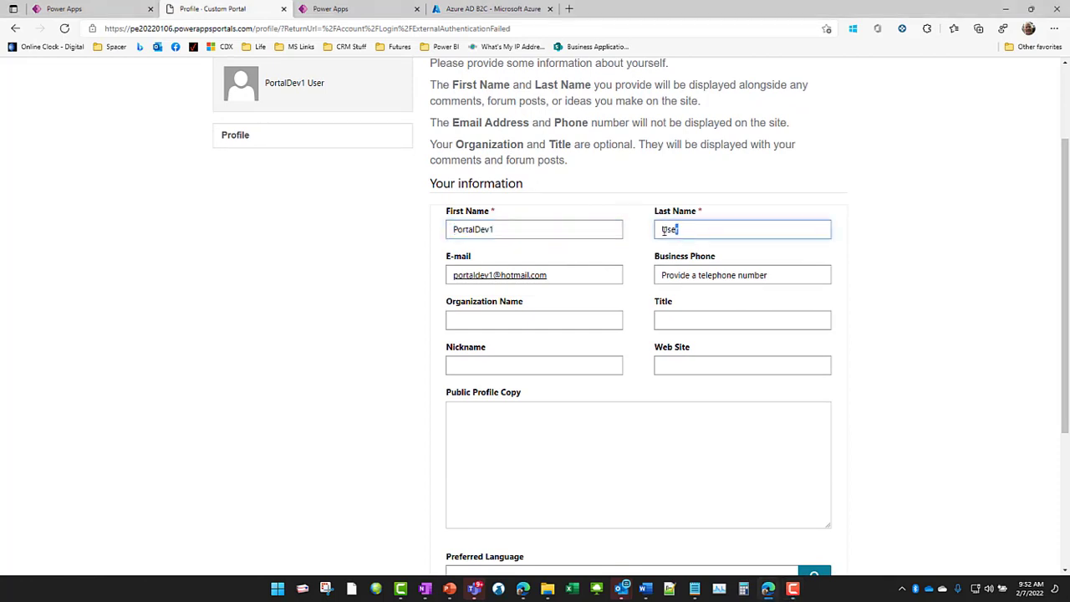
{"action": "left_click", "coordinate": [709, 229]}
{"action": "left_click_drag", "start_coordinate": [582, 273], "coordinate": [409, 283]}
{"action": "left_click", "coordinate": [565, 275]}
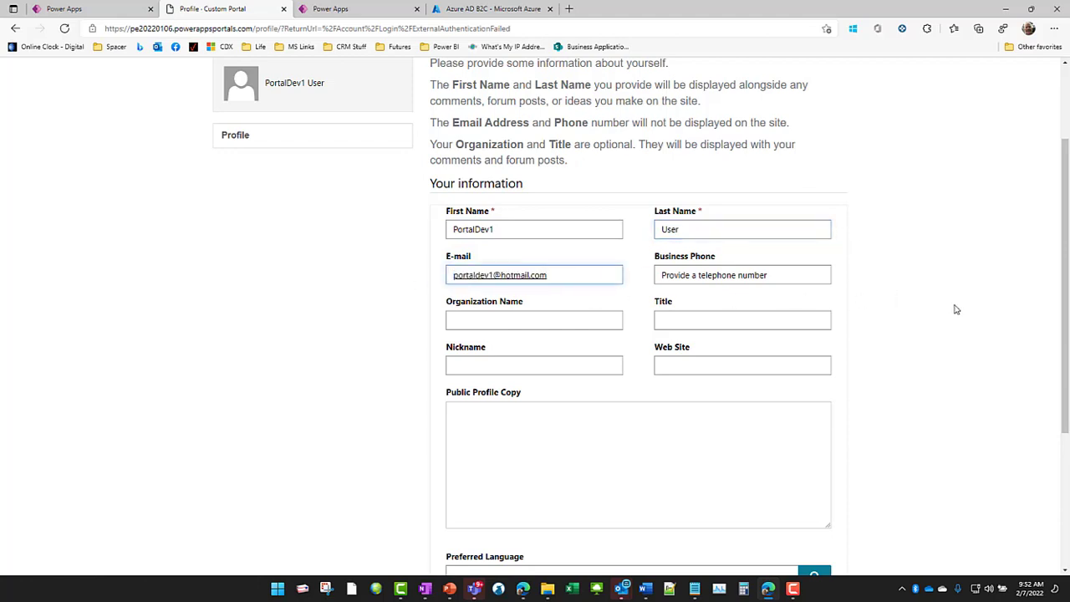
Update the profile, sign out of the portal, and return to the Power Apps tab
{"action": "scroll", "coordinate": [953, 306], "scroll_direction": "down", "scroll_amount": 3}
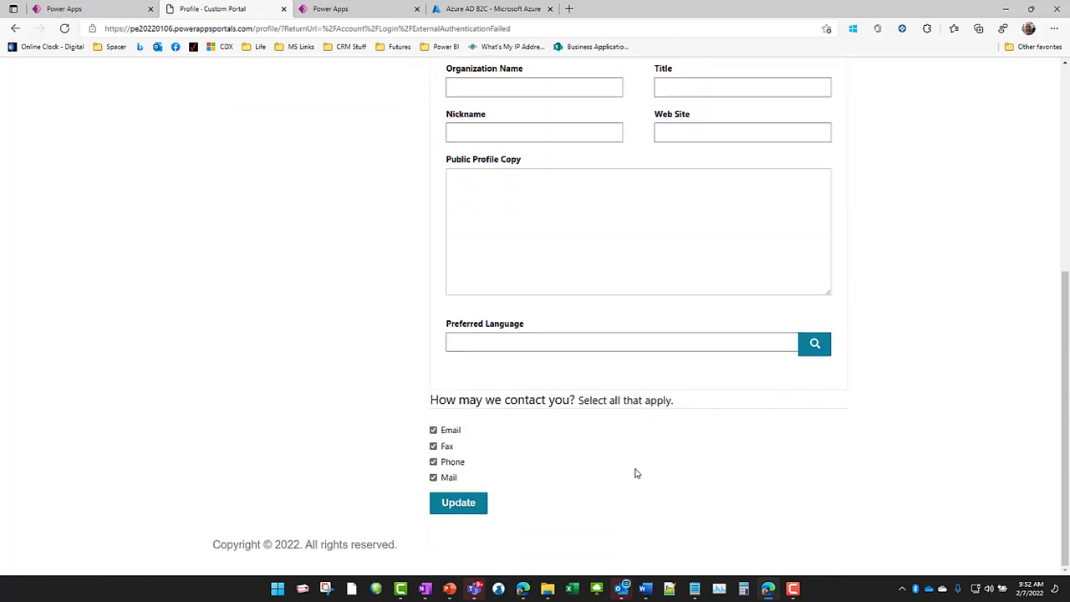
{"action": "left_click", "coordinate": [461, 503]}
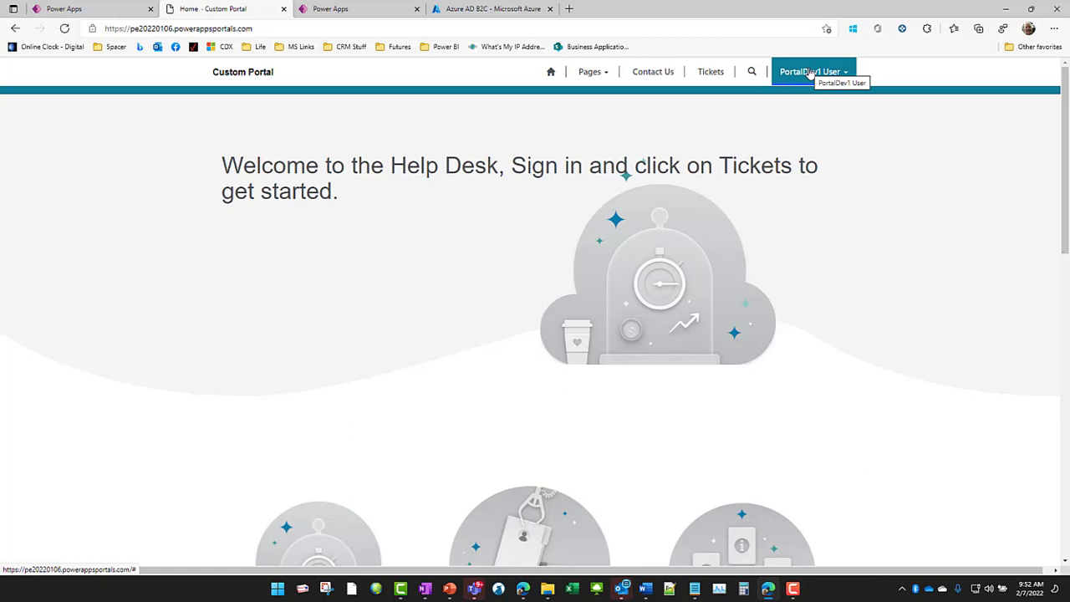
{"action": "left_click", "coordinate": [810, 74]}
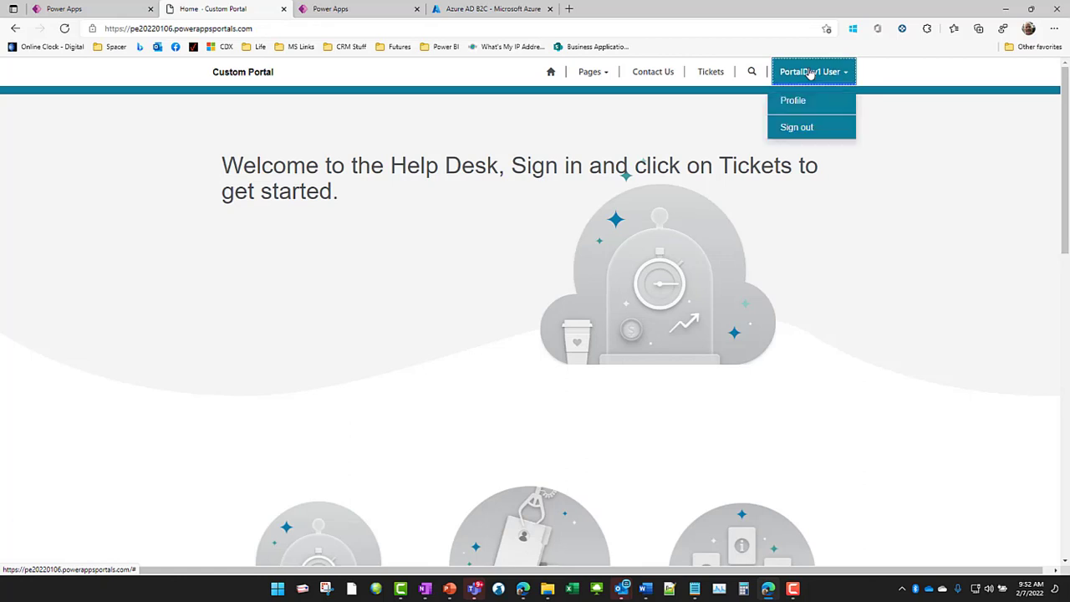
{"action": "left_click", "coordinate": [798, 129]}
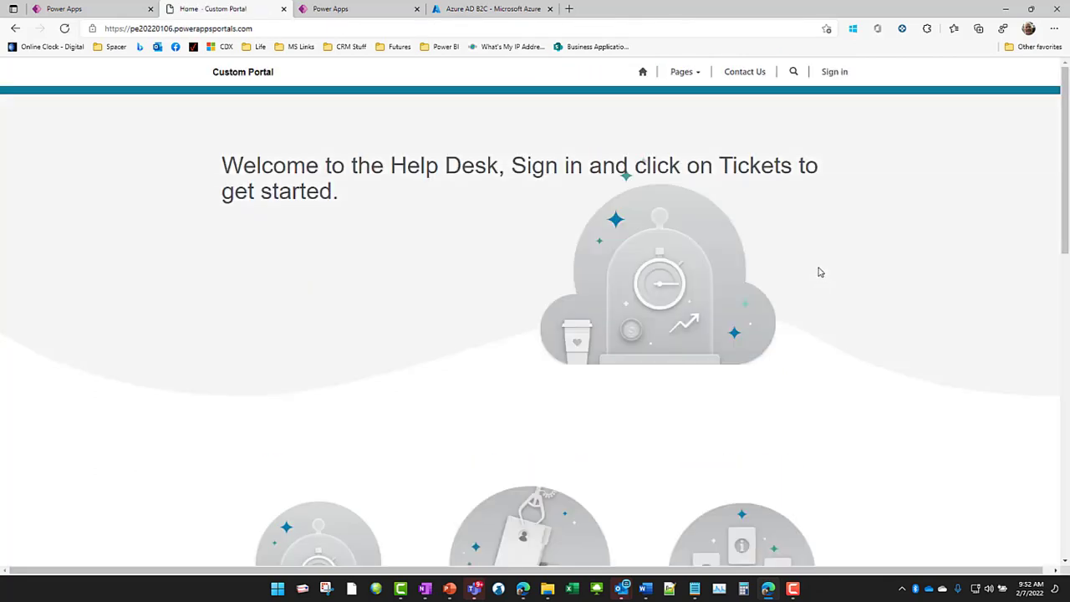
{"action": "left_click", "coordinate": [332, 9]}
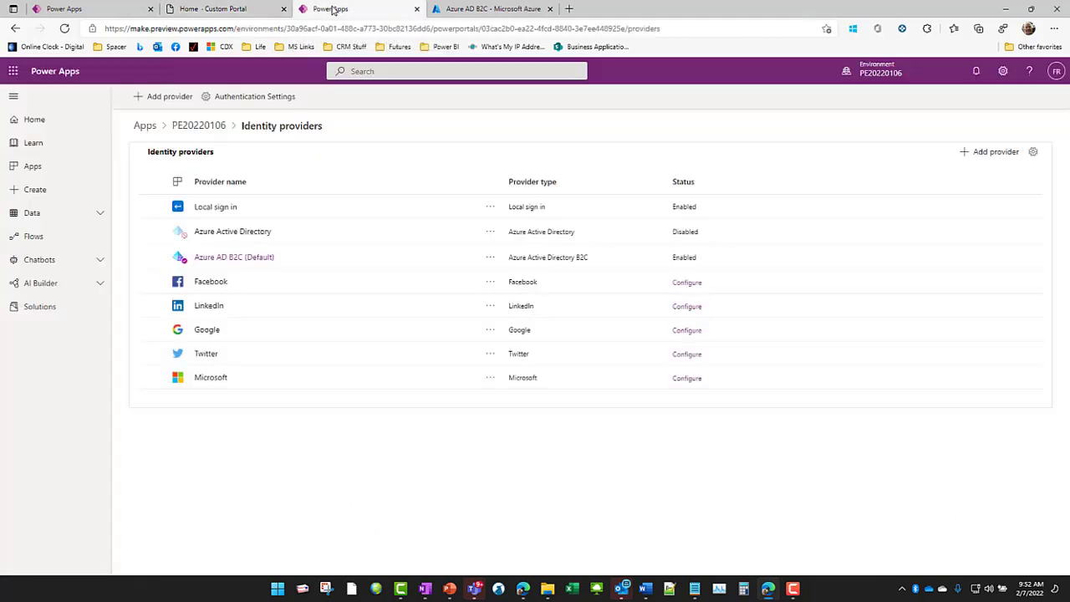
Open the PortalDev1 User contact in Portal Management and check its first name, last name and e-mail
{"action": "left_click", "coordinate": [32, 167]}
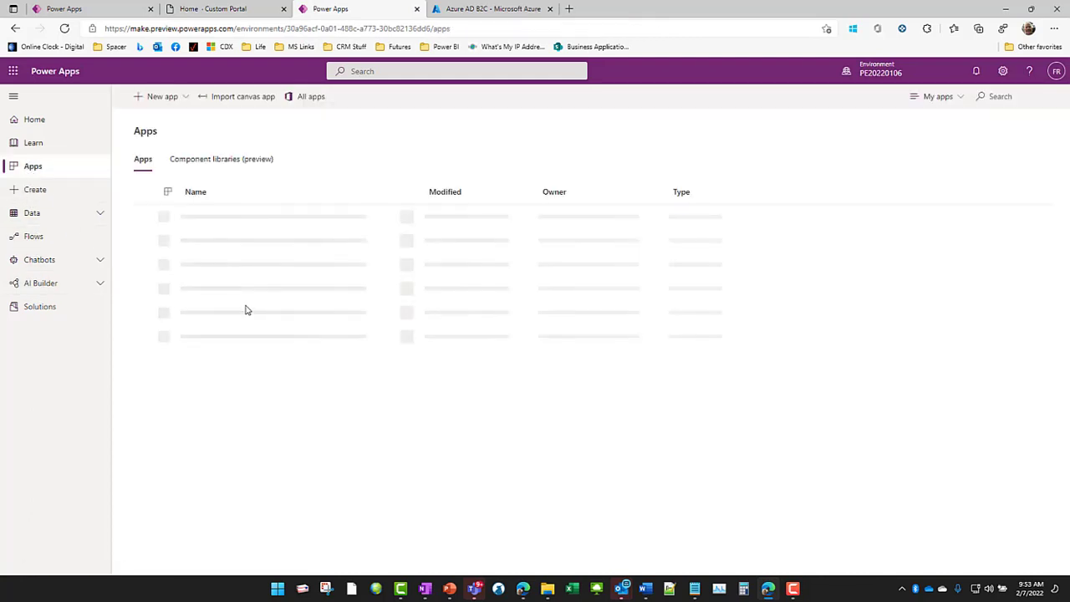
{"action": "left_click", "coordinate": [222, 267]}
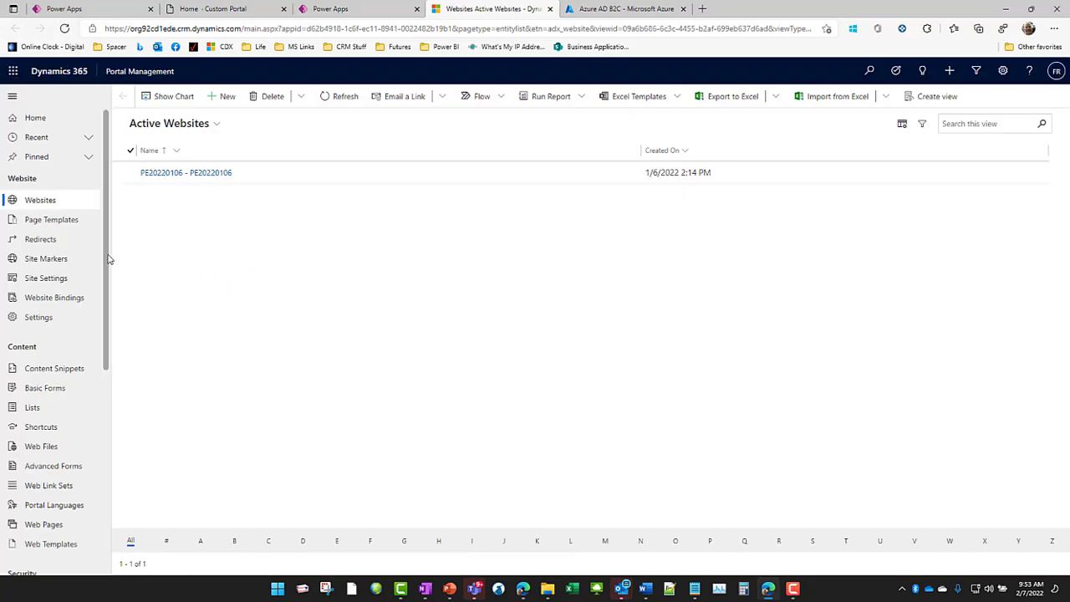
{"action": "left_click_drag", "start_coordinate": [107, 258], "coordinate": [93, 444]}
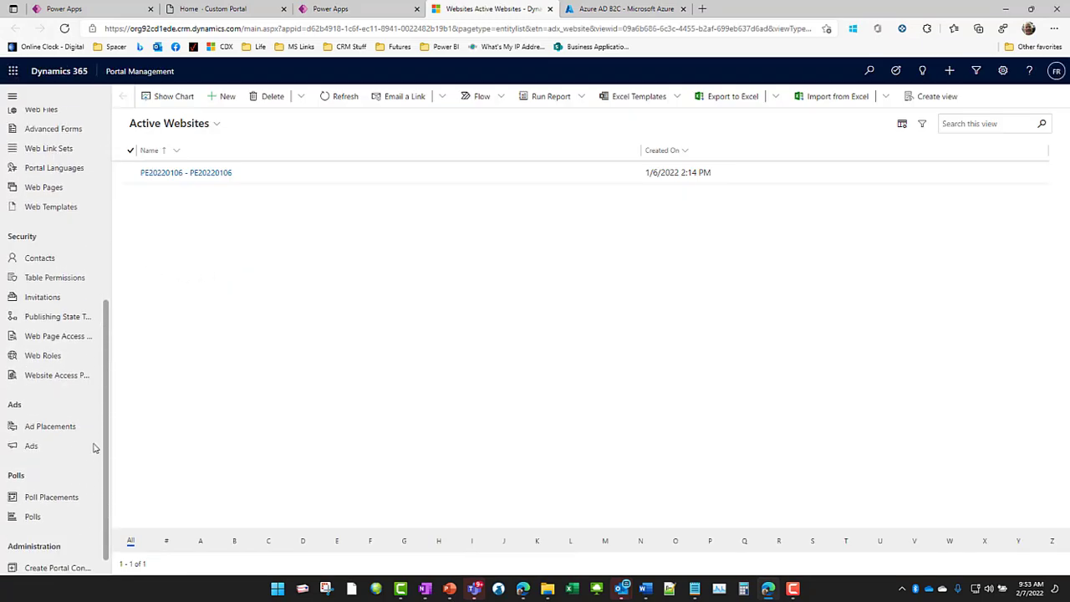
{"action": "left_click", "coordinate": [49, 260]}
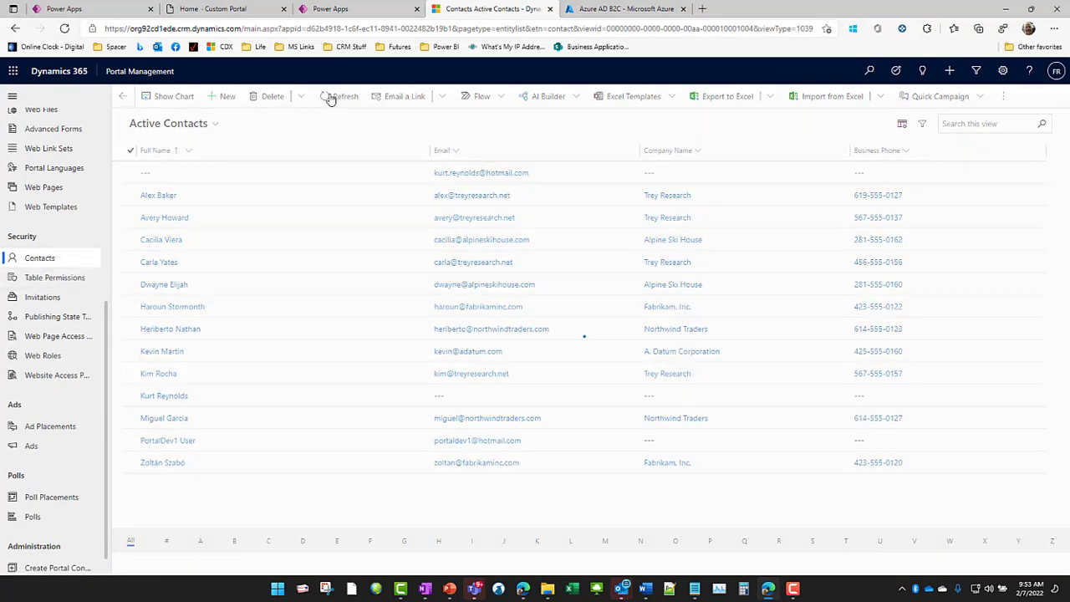
{"action": "left_click", "coordinate": [159, 444]}
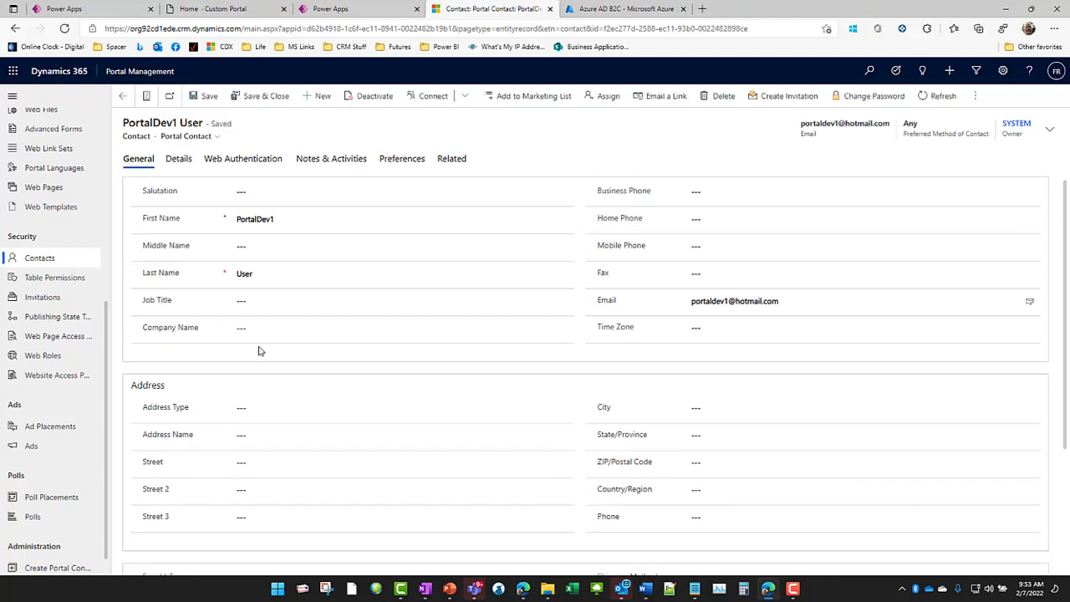
{"action": "left_click", "coordinate": [303, 219]}
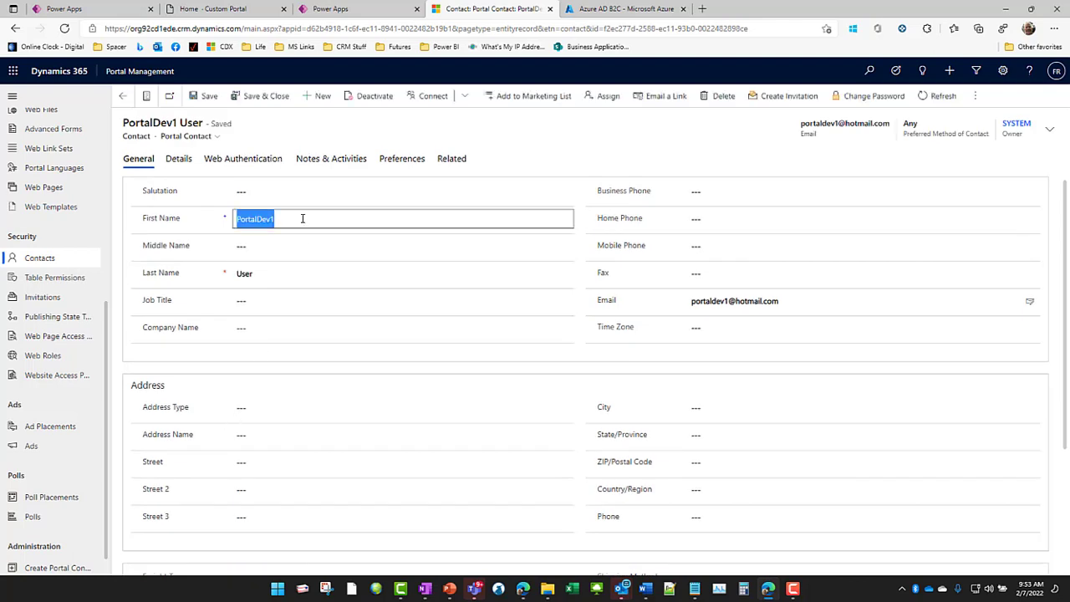
{"action": "left_click", "coordinate": [294, 273]}
{"action": "left_click", "coordinate": [822, 301]}
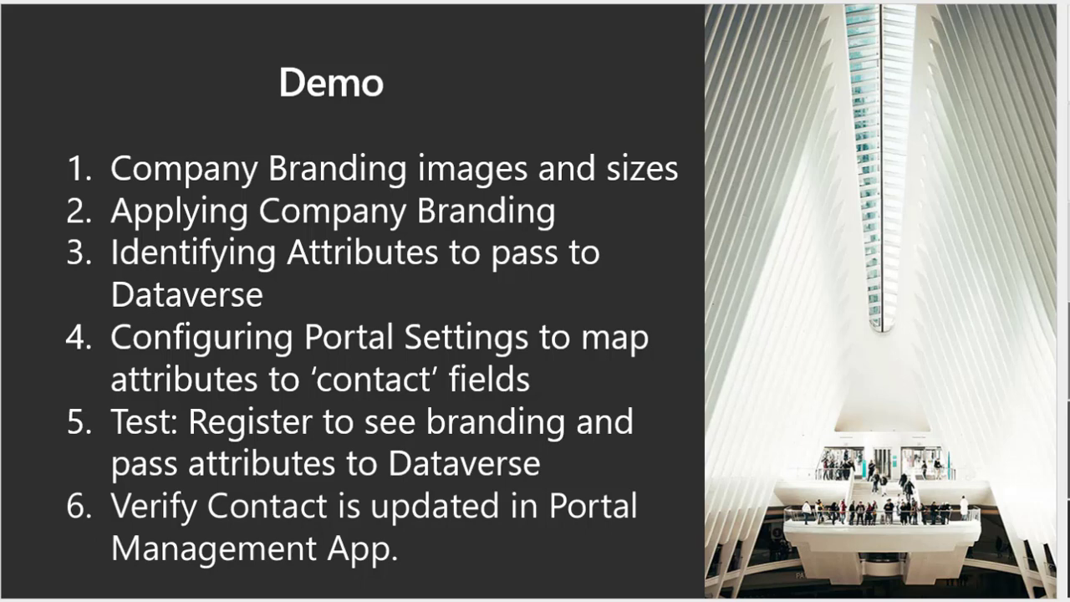
Advance from the Demo agenda slide to the closing 'Thanks for Watching!' slide
{"action": "key", "text": "Down"}
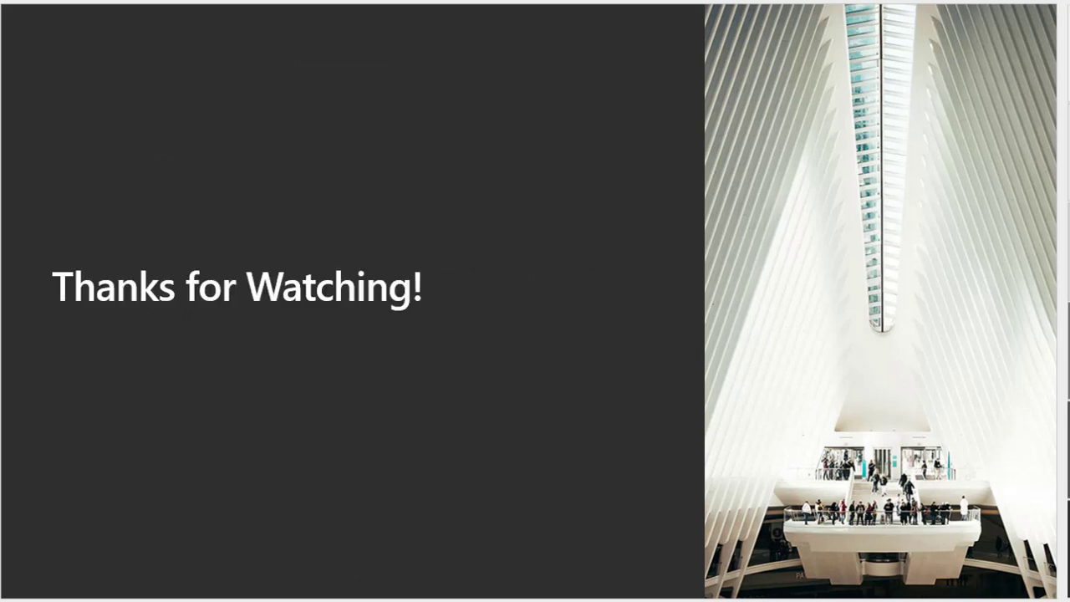